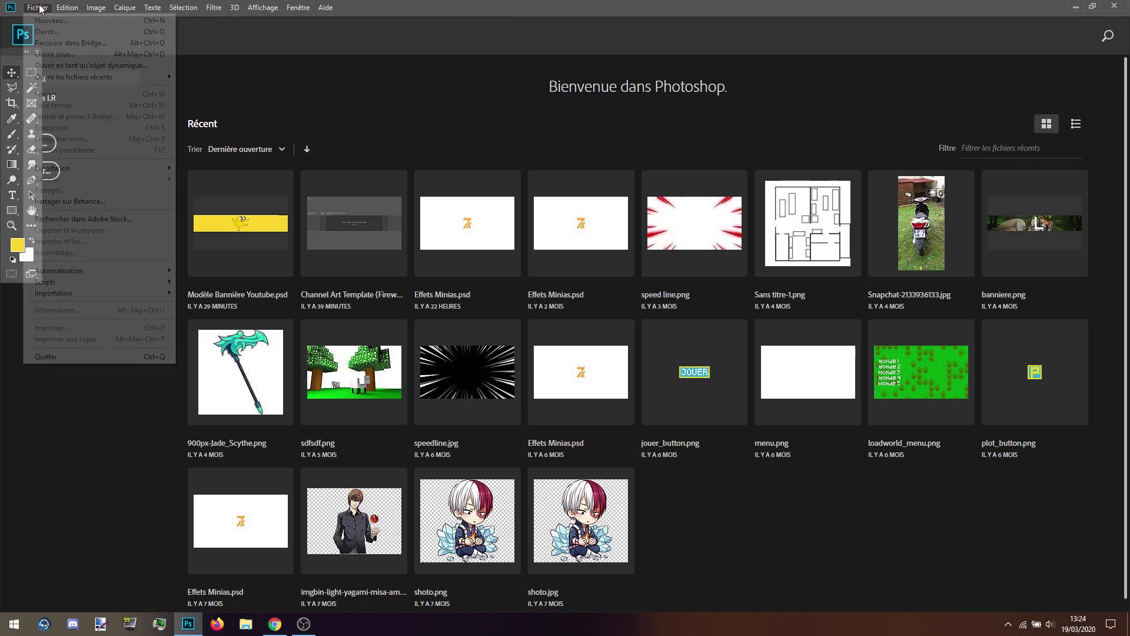
Step: Create a new document 1920 pixels wide and 1080 pixels high
click(37, 7)
click(716, 219)
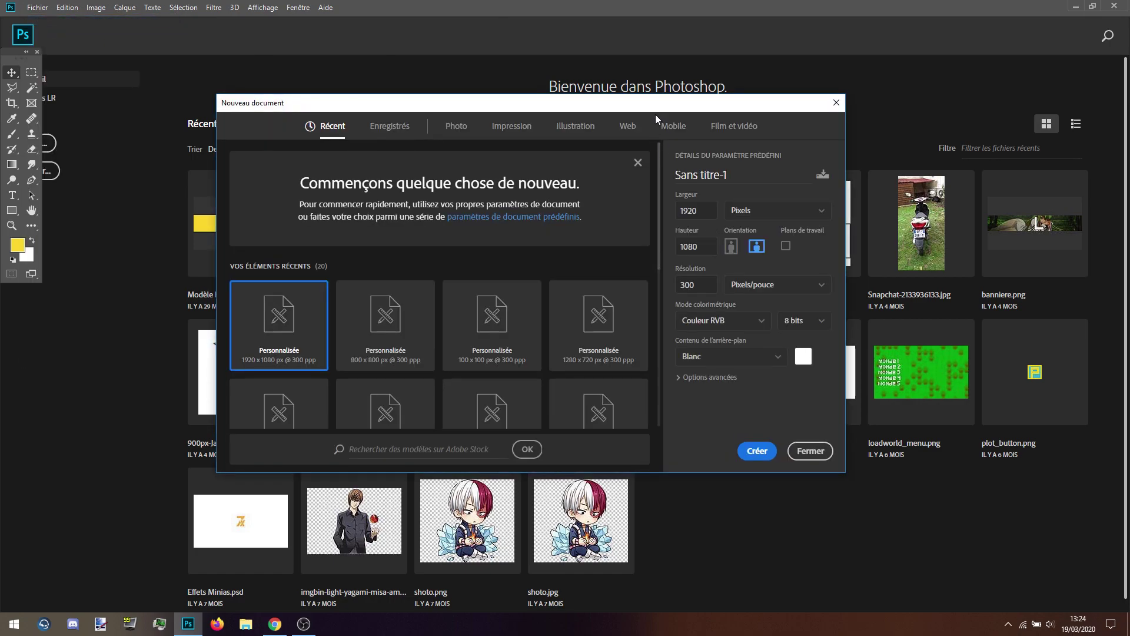
drag(677, 107, 786, 126)
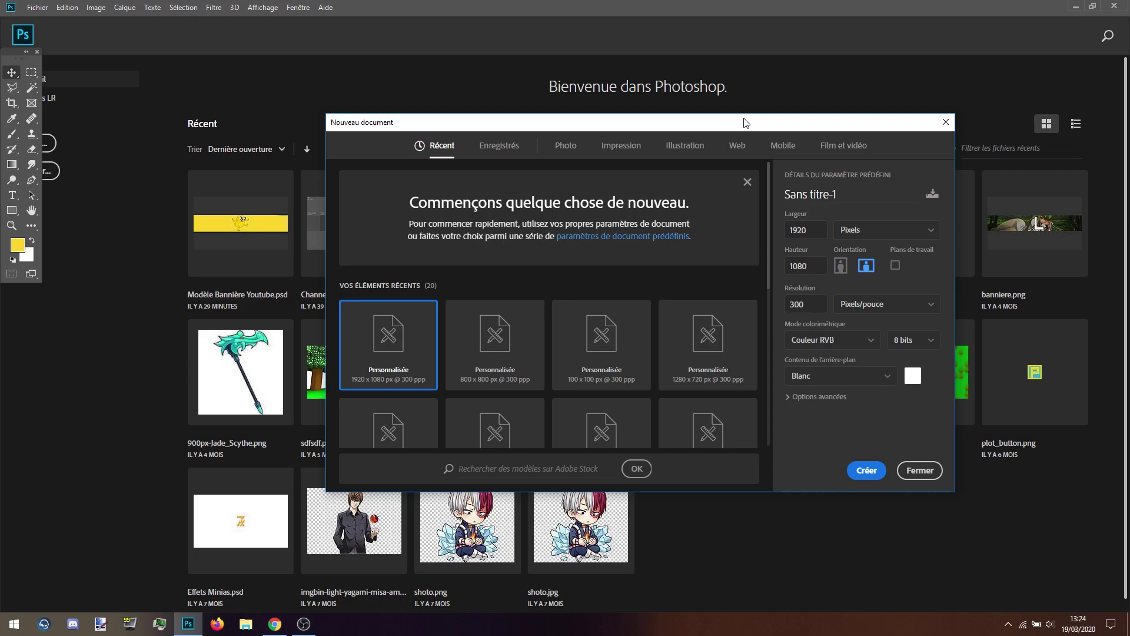
mouse_move(197, 631)
double_click(791, 230)
text(12)
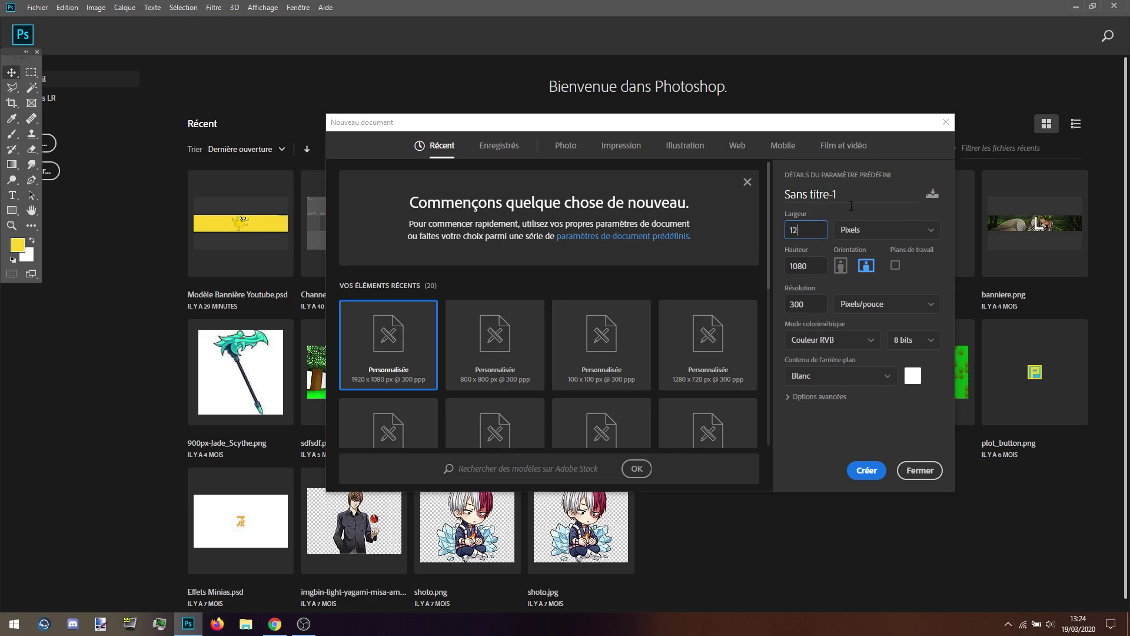
key(Tab)
text(720)
key(shift+Tab)
text(1920)
key(Tab)
text(1080)
click(866, 471)
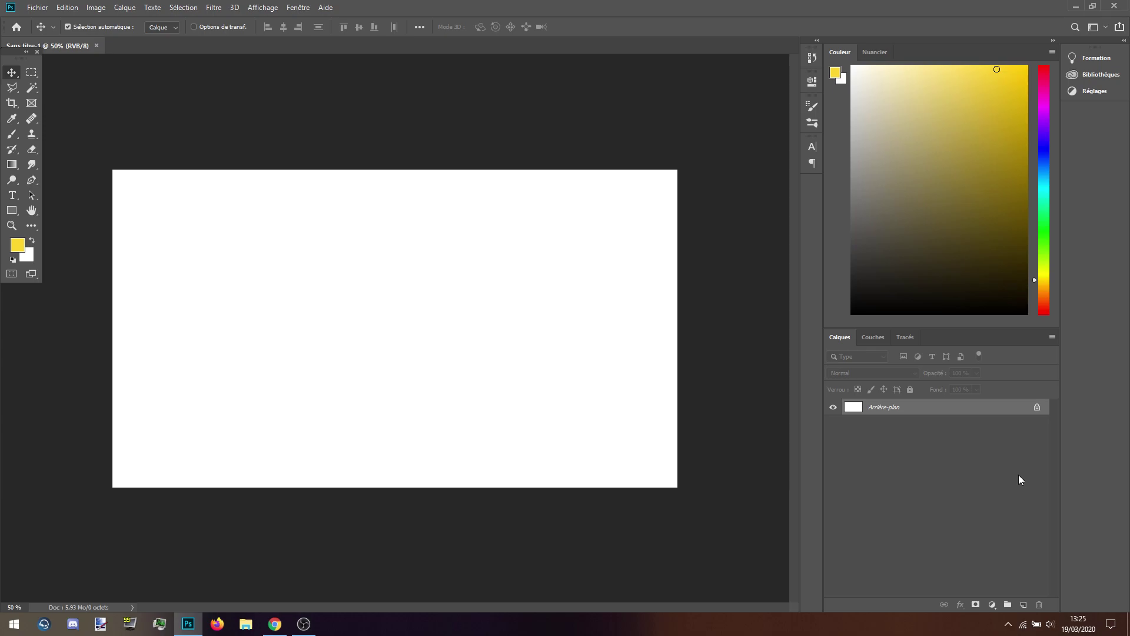
Step: Start placing an embedded image and browse to the Brawlhalla folder under C:, Program Files (x86), Steam, steamapps, common
click(40, 7)
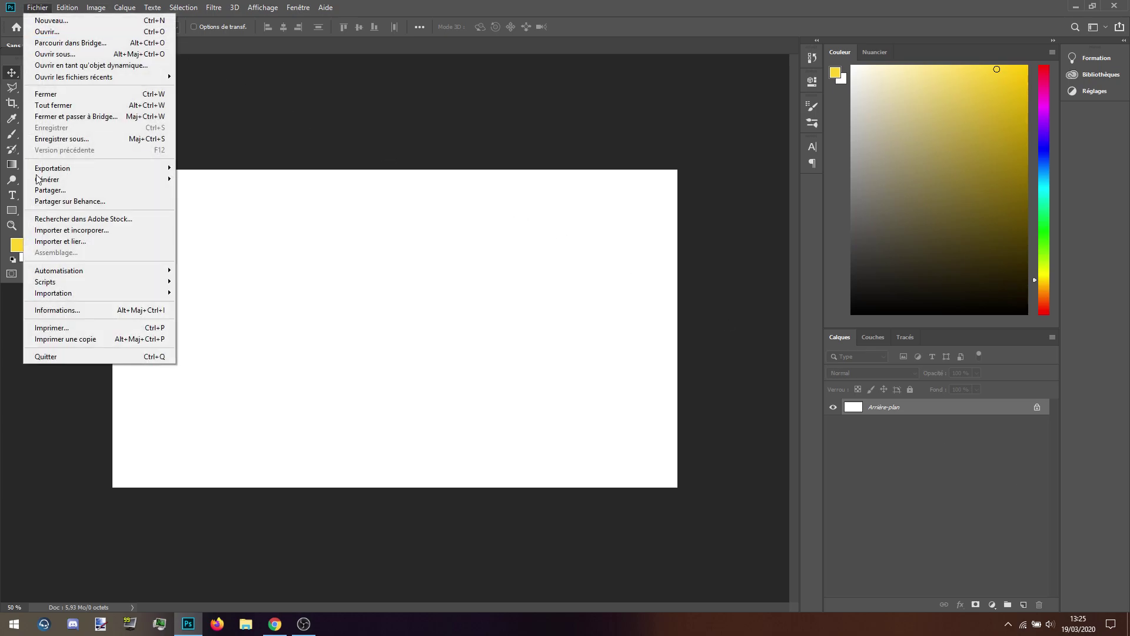
click(70, 230)
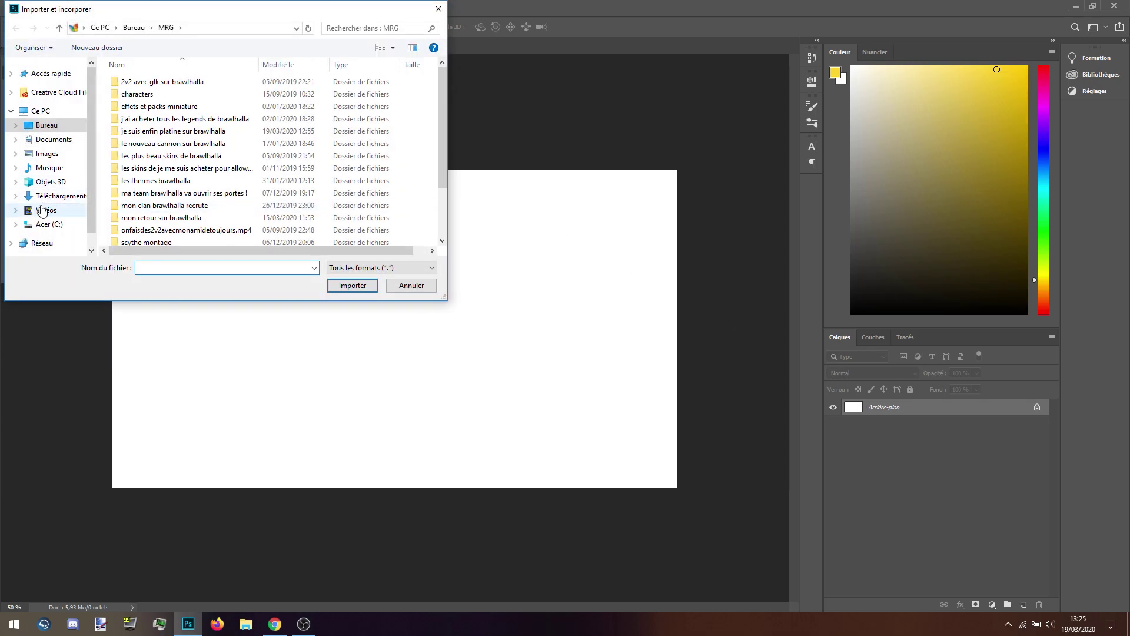
click(38, 223)
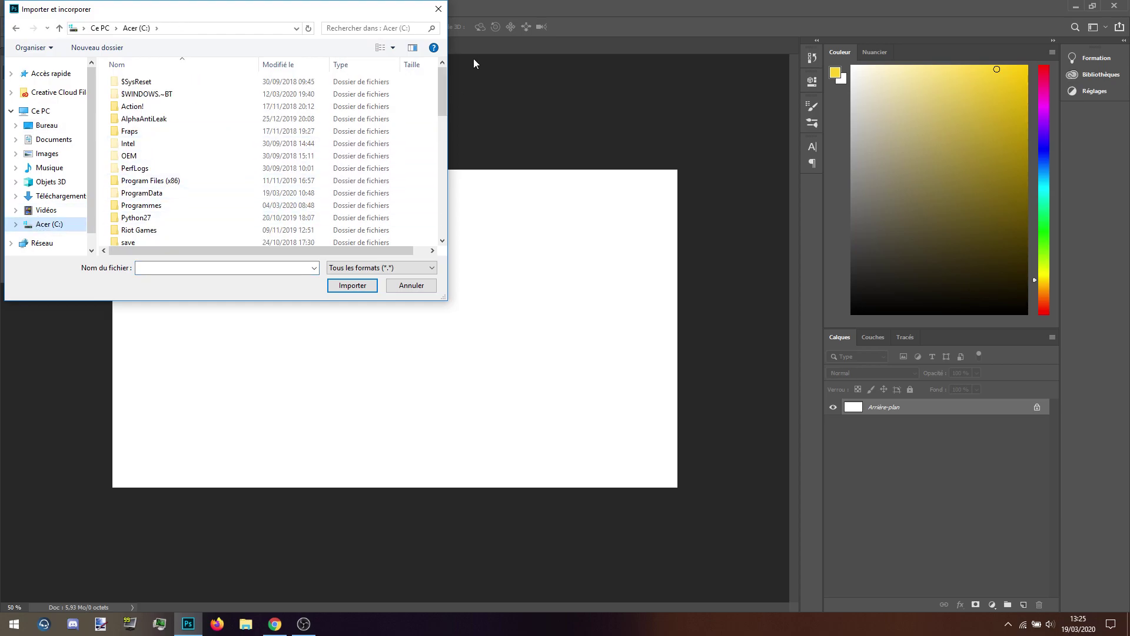
double_click(157, 180)
drag(440, 82, 418, 207)
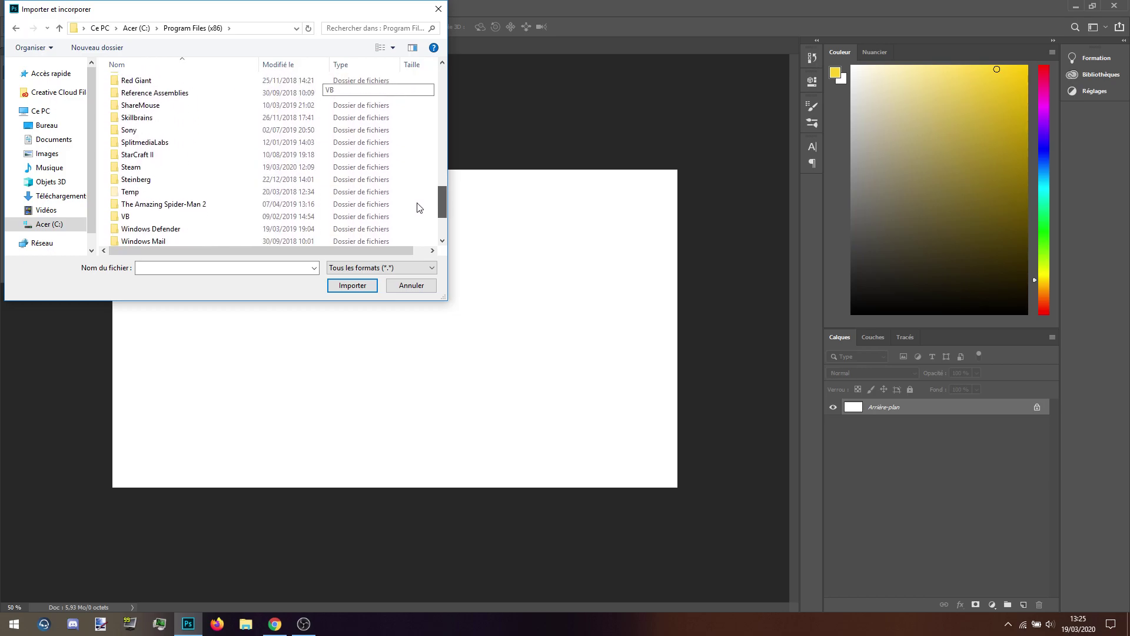
double_click(132, 167)
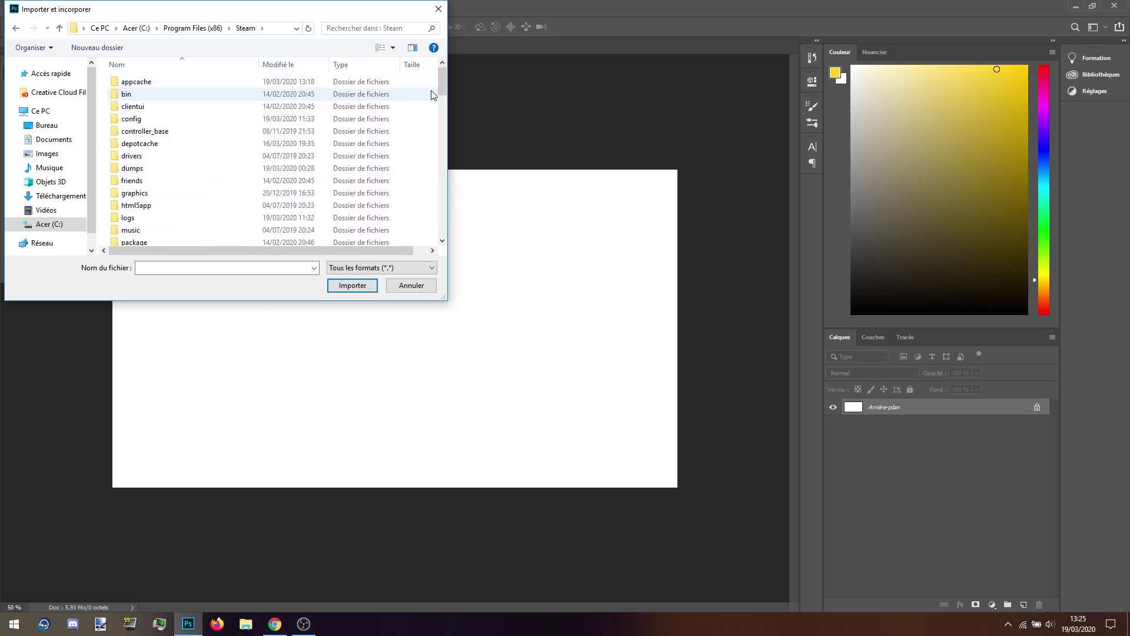
scroll(433, 96, down, 5)
double_click(148, 134)
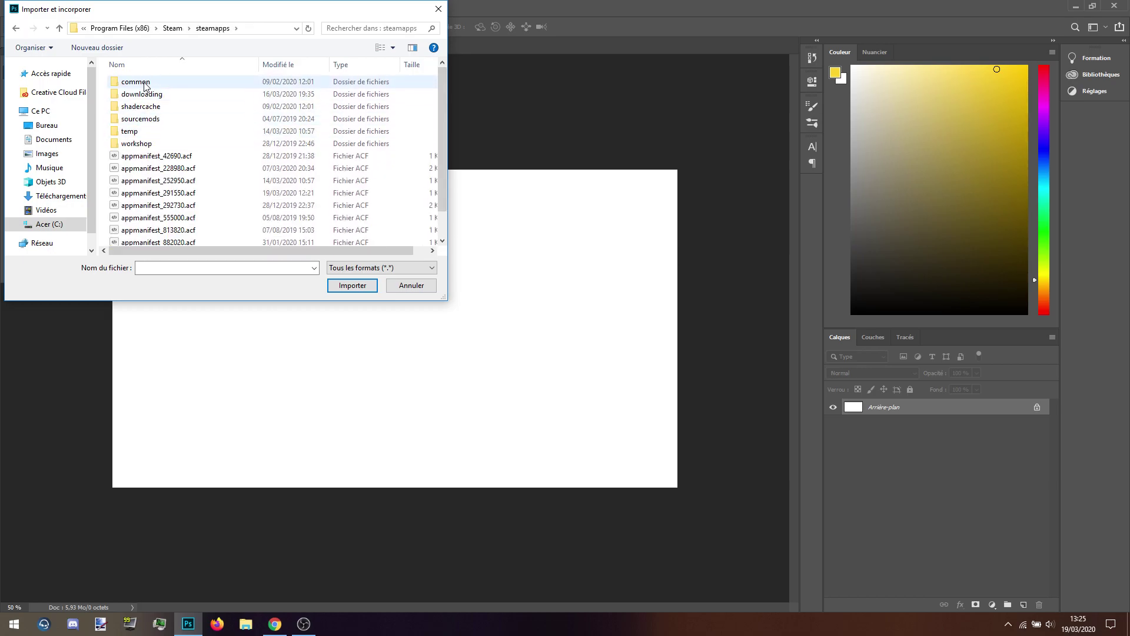
double_click(146, 84)
double_click(139, 84)
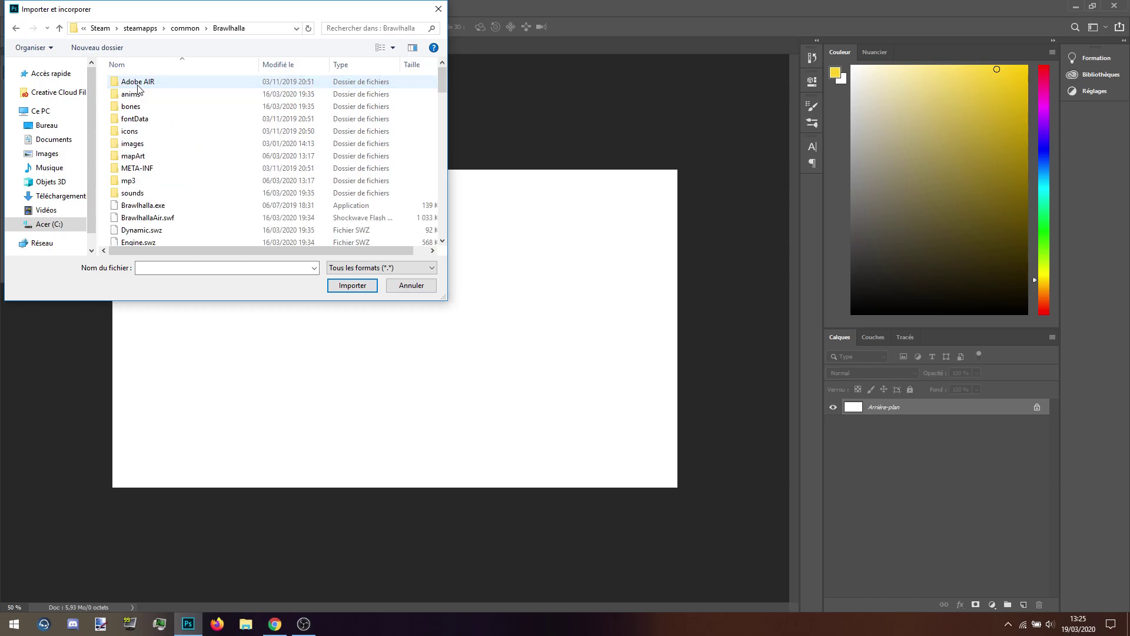
Step: Embed Lagoon.jpg from the images/thumbnails folder of the Brawlhalla directory into the document
double_click(156, 144)
click(152, 136)
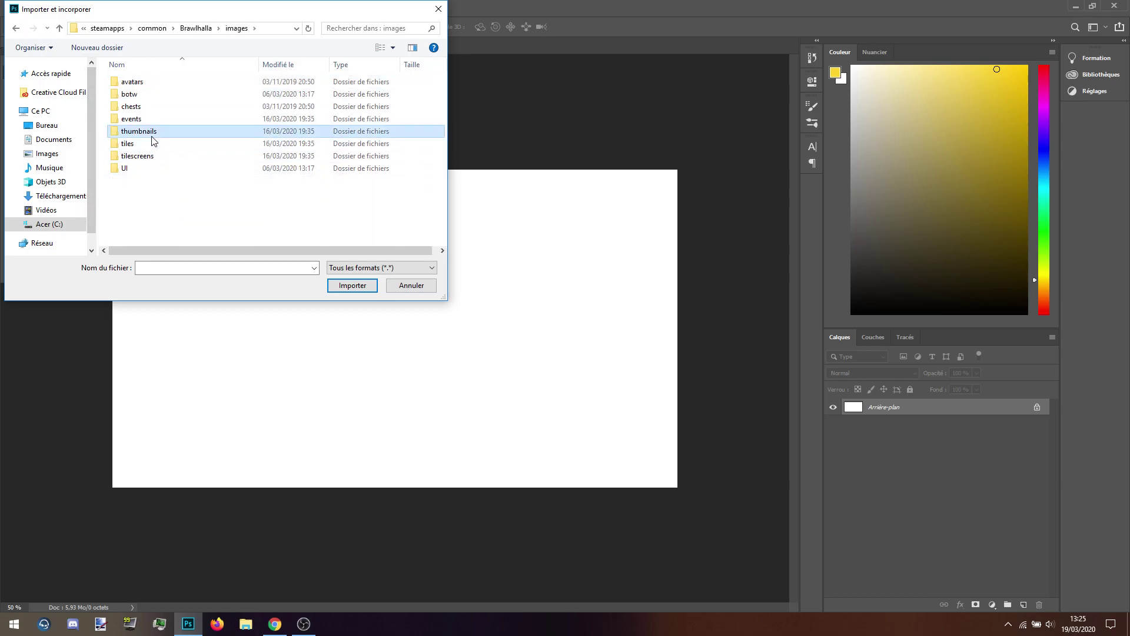
double_click(152, 136)
drag(442, 98, 461, 143)
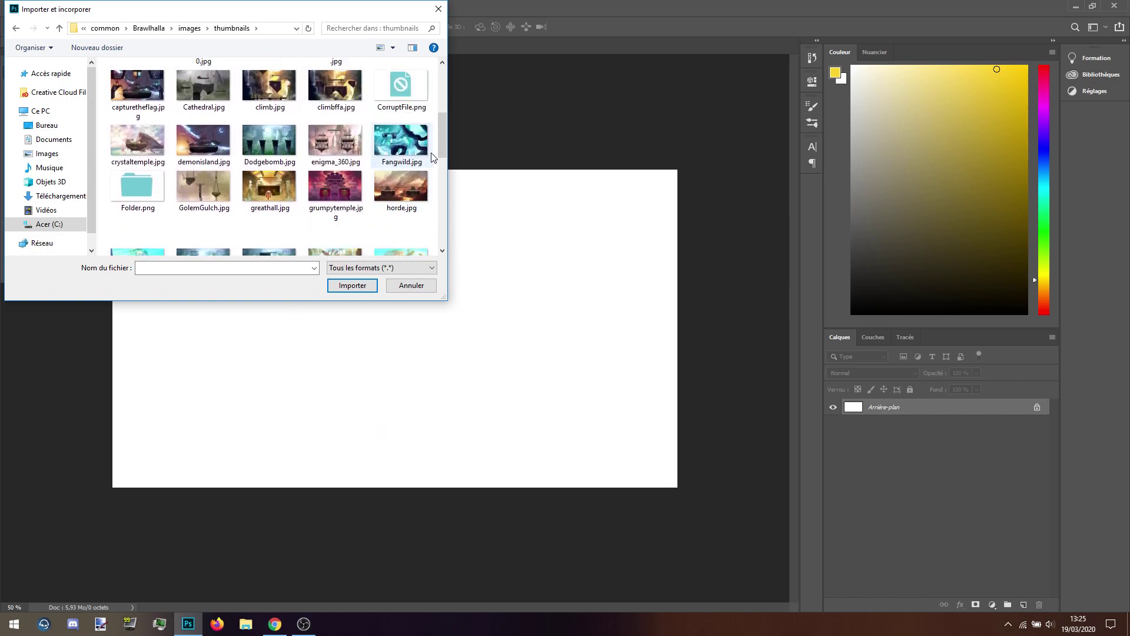
drag(444, 138, 437, 177)
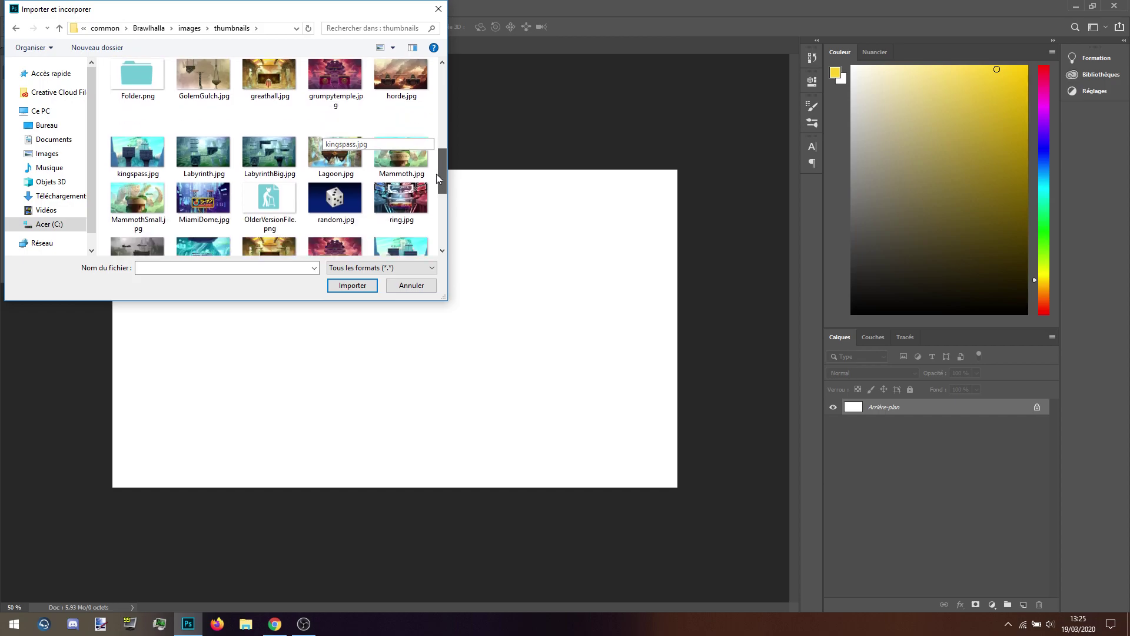
click(337, 160)
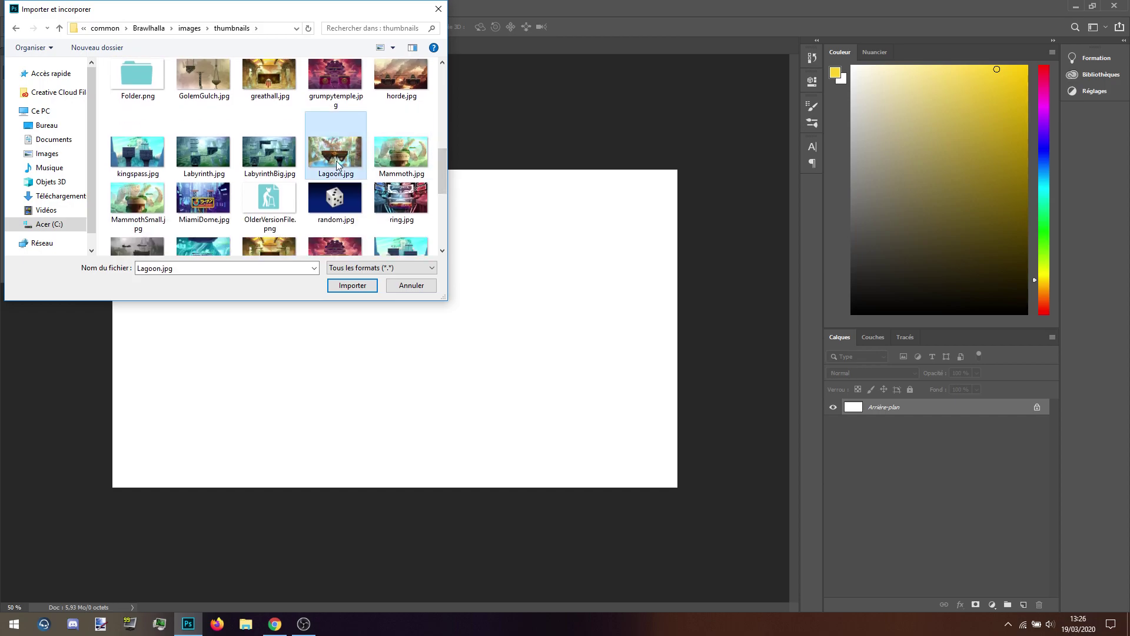
double_click(337, 161)
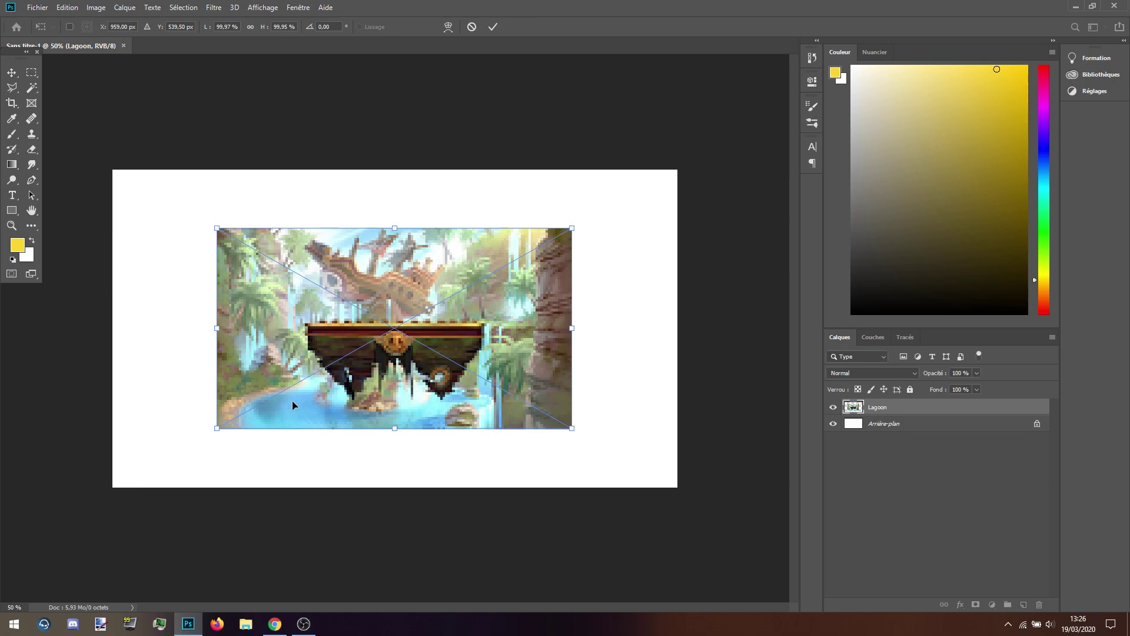
Step: Enlarge the placed Lagoon image proportionally until it covers the entire canvas
drag(579, 230, 690, 169)
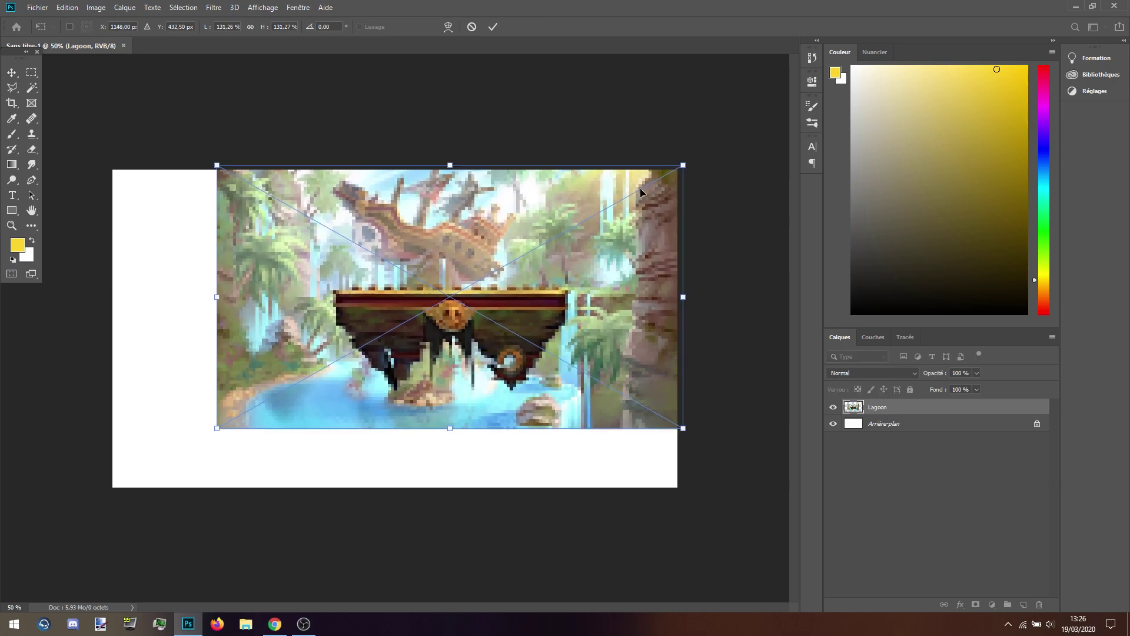
drag(214, 431, 107, 495)
key(Return)
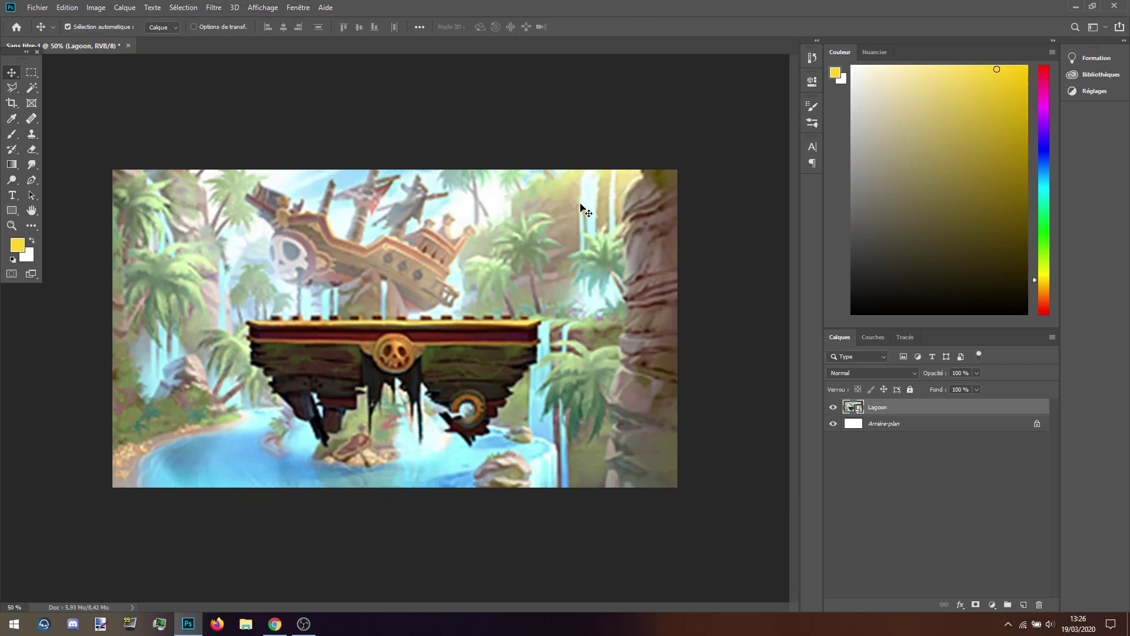
Step: Apply a Gaussian blur (Flou gaussien) with a 3-pixel radius to the Lagoon layer
click(210, 5)
mouse_move(276, 142)
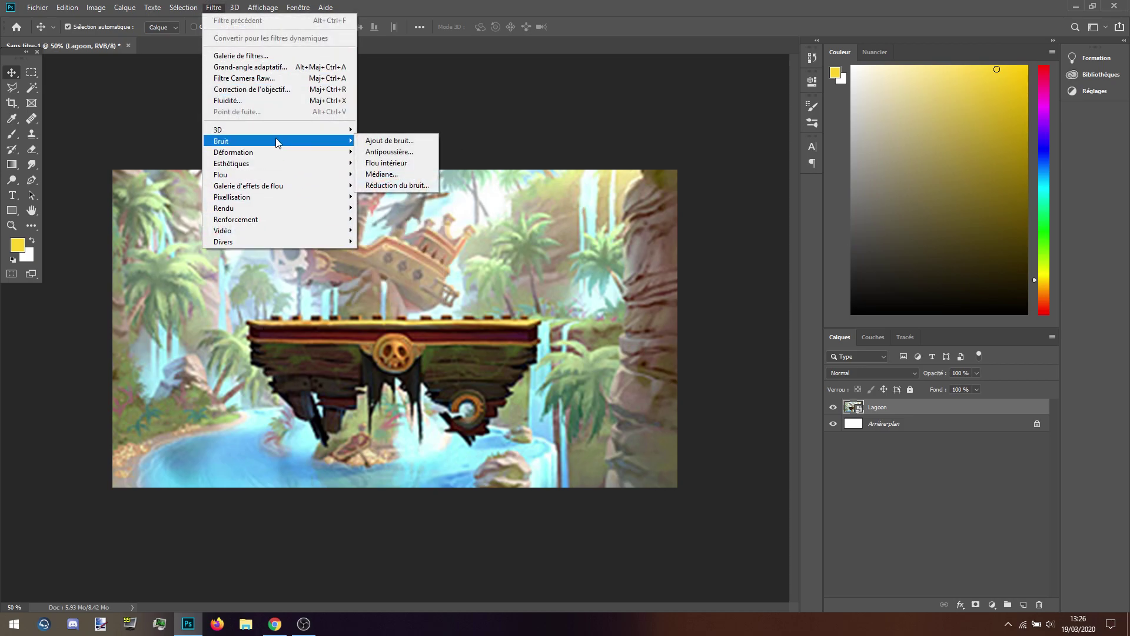
mouse_move(300, 197)
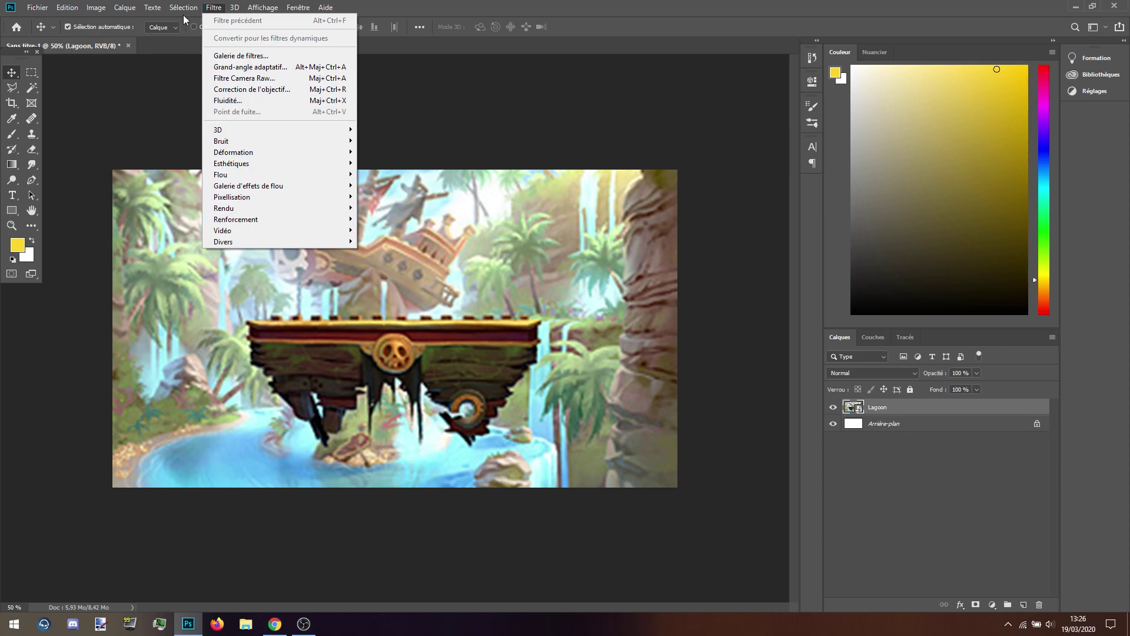
click(213, 7)
click(213, 8)
mouse_move(304, 177)
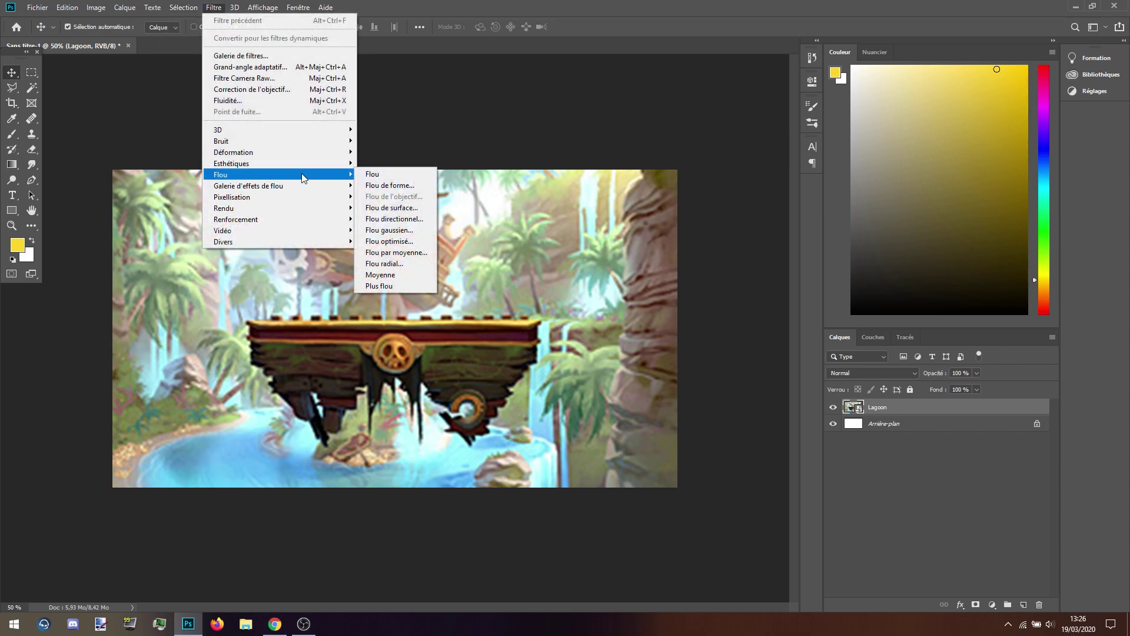
click(409, 230)
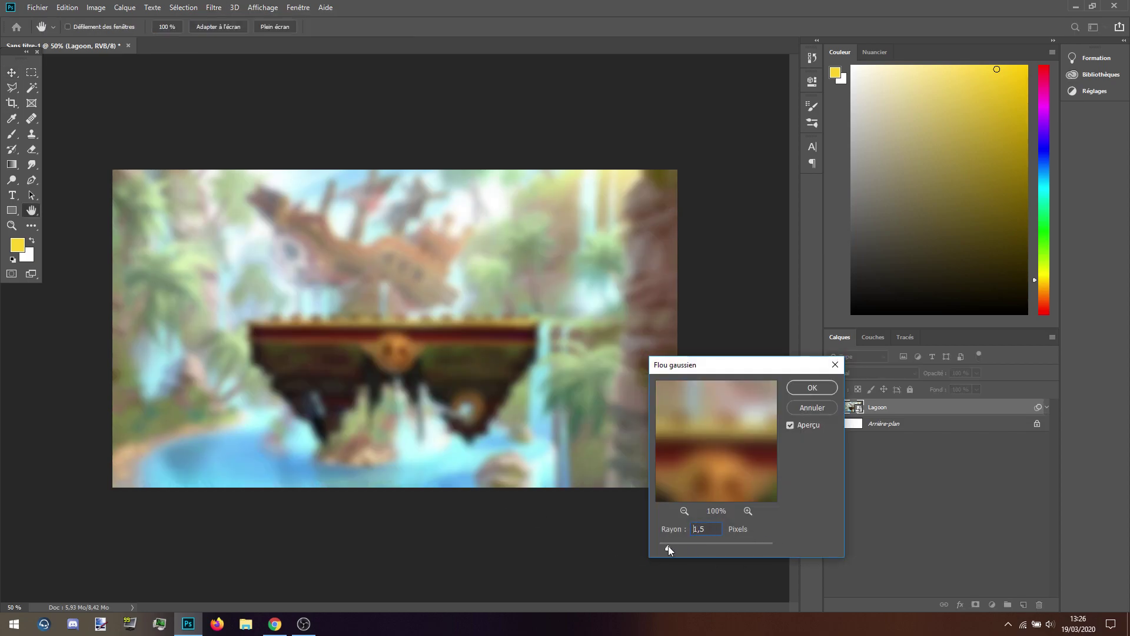
drag(669, 546, 668, 545)
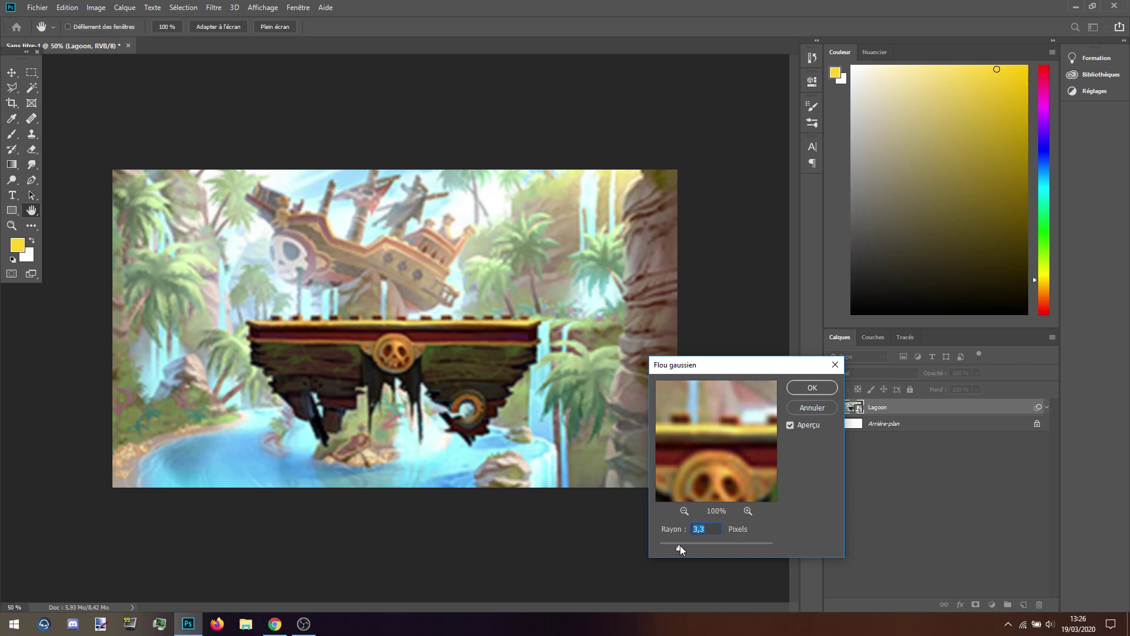
text(3)
click(815, 388)
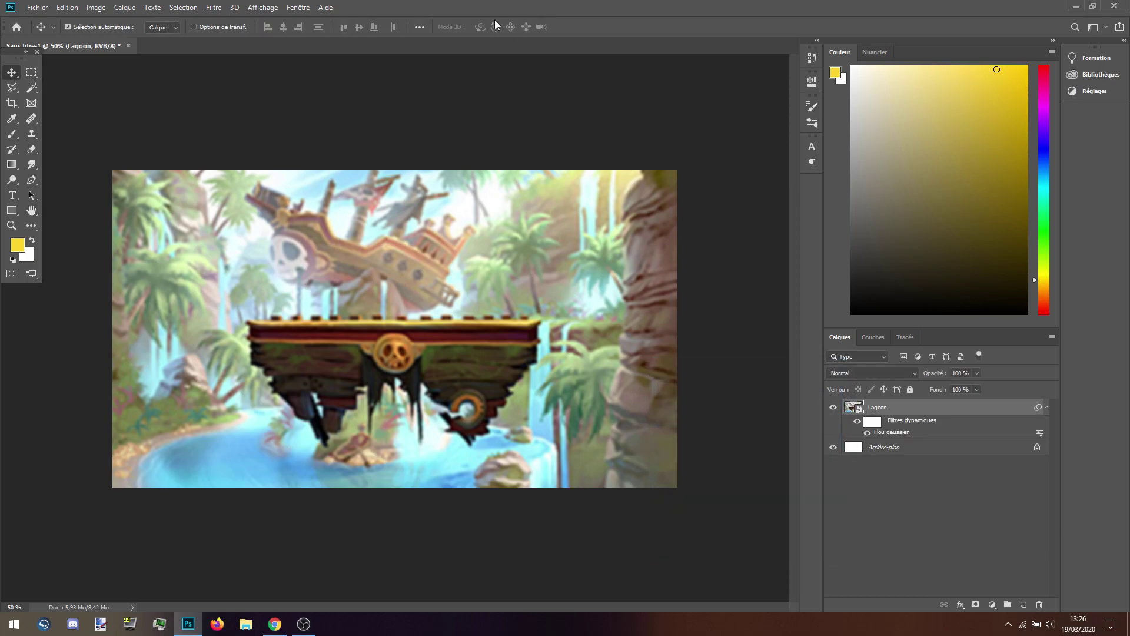
Step: Add a radial blur (Flou radial) in Zoom mode with a value of 15 to the Lagoon layer
click(216, 8)
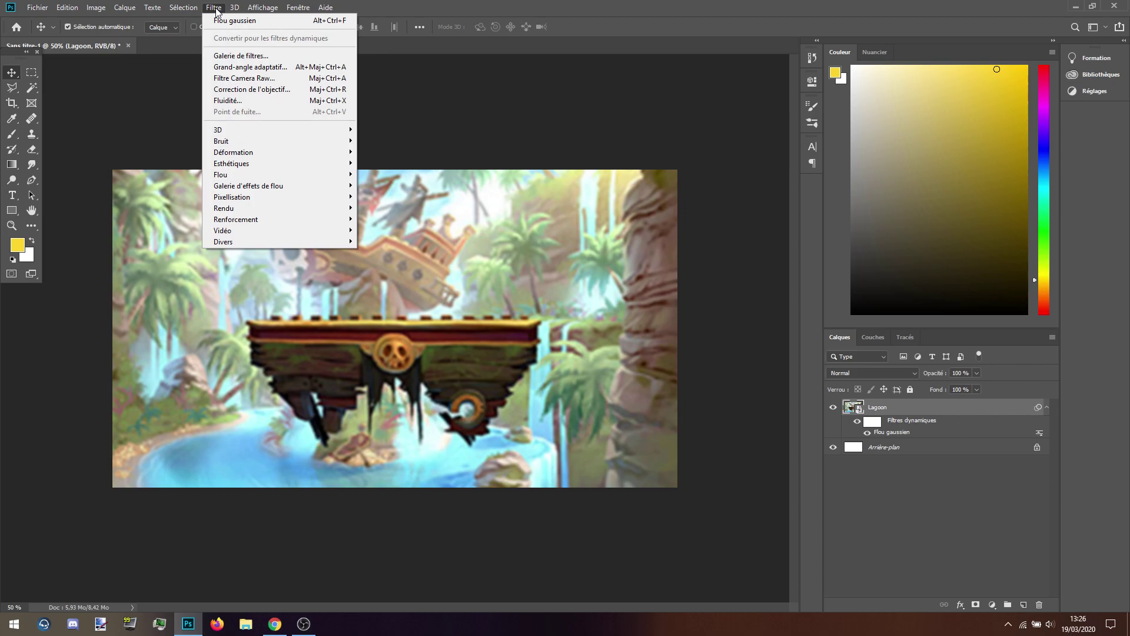
mouse_move(241, 175)
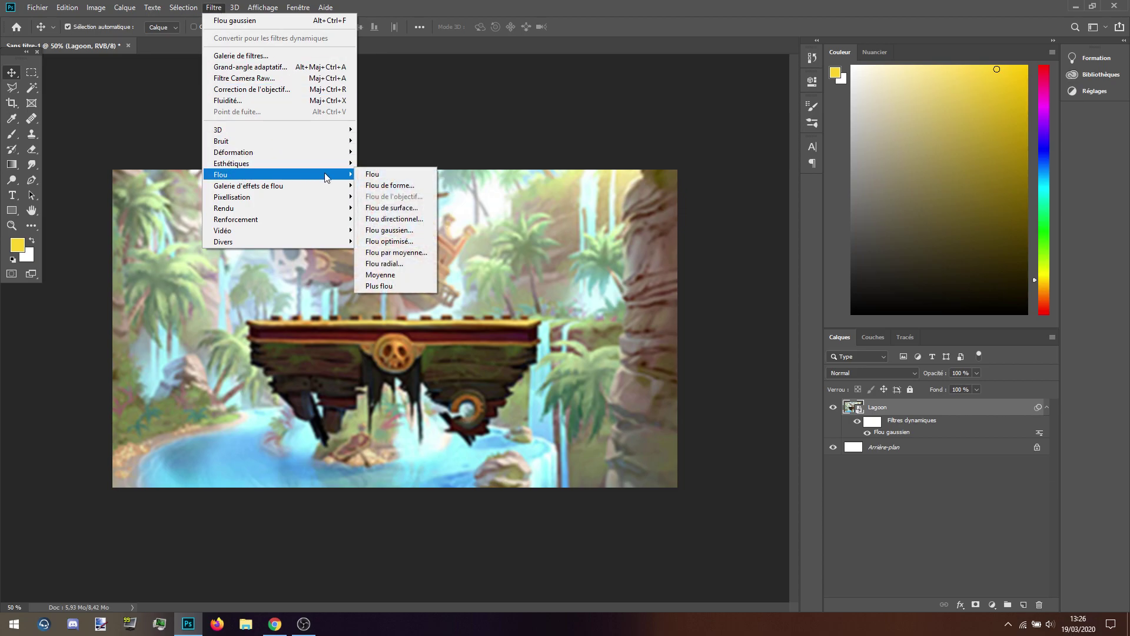
click(384, 263)
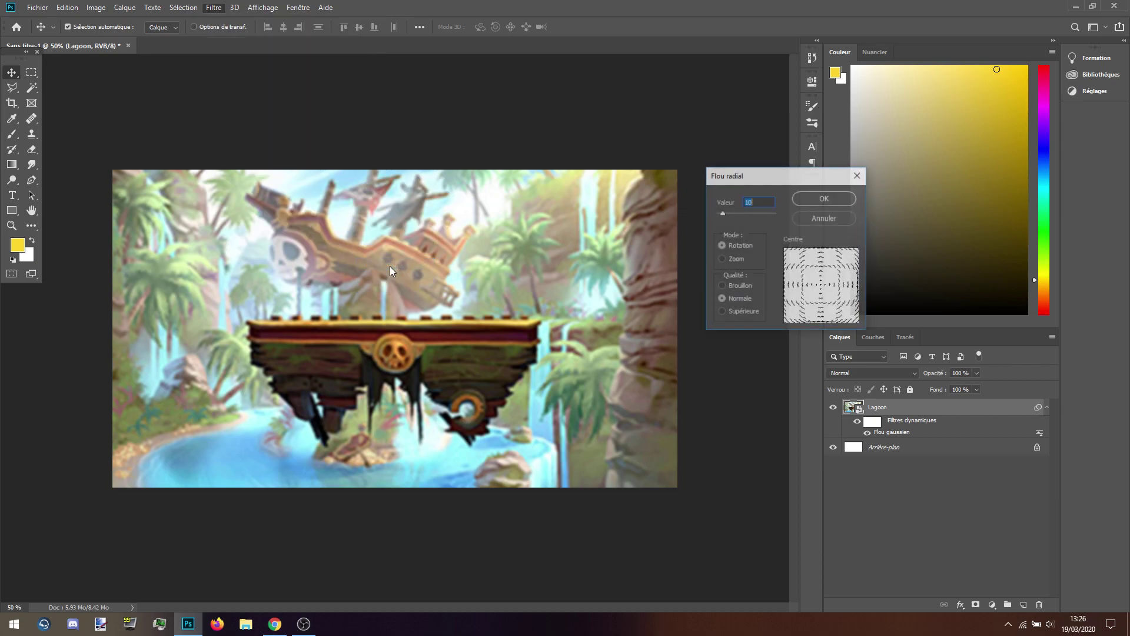
click(730, 259)
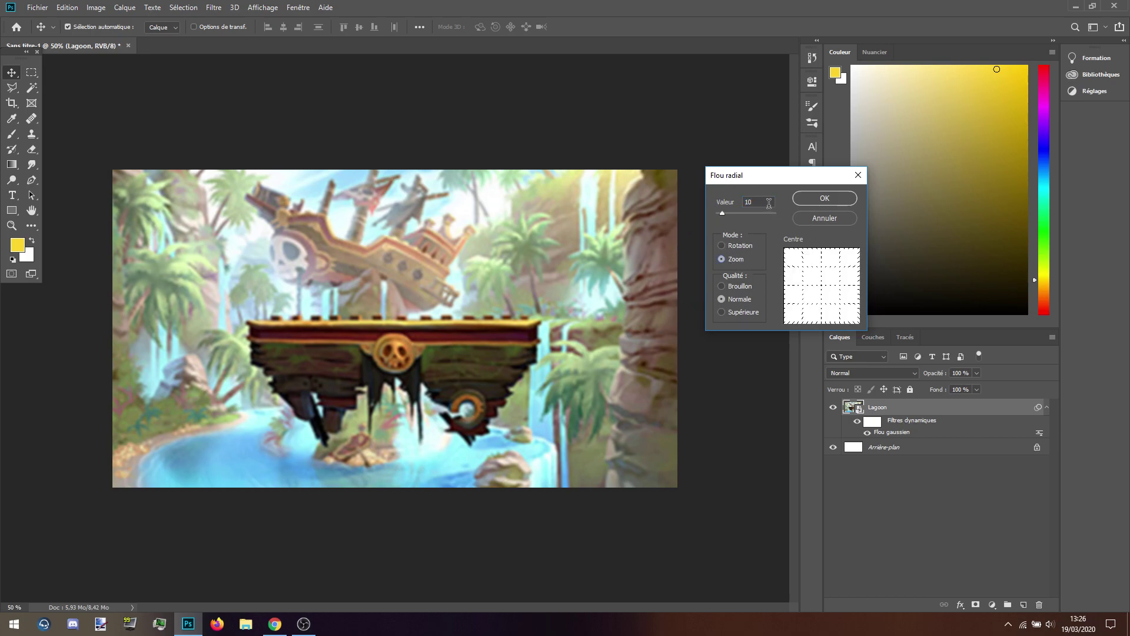
text(15)
click(854, 200)
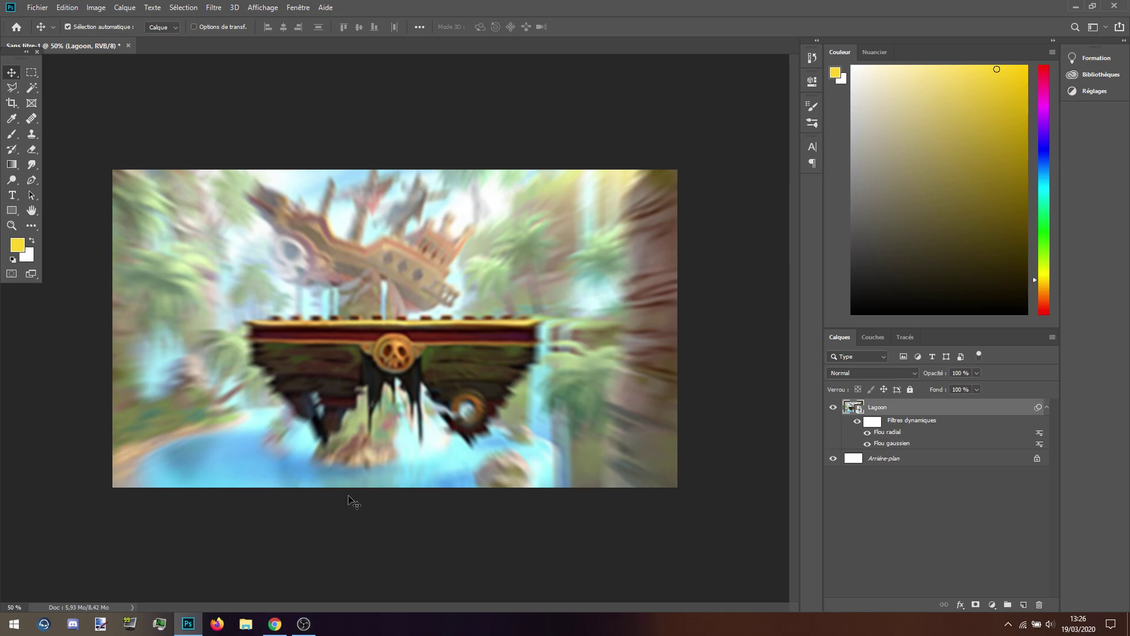
right_click(913, 406)
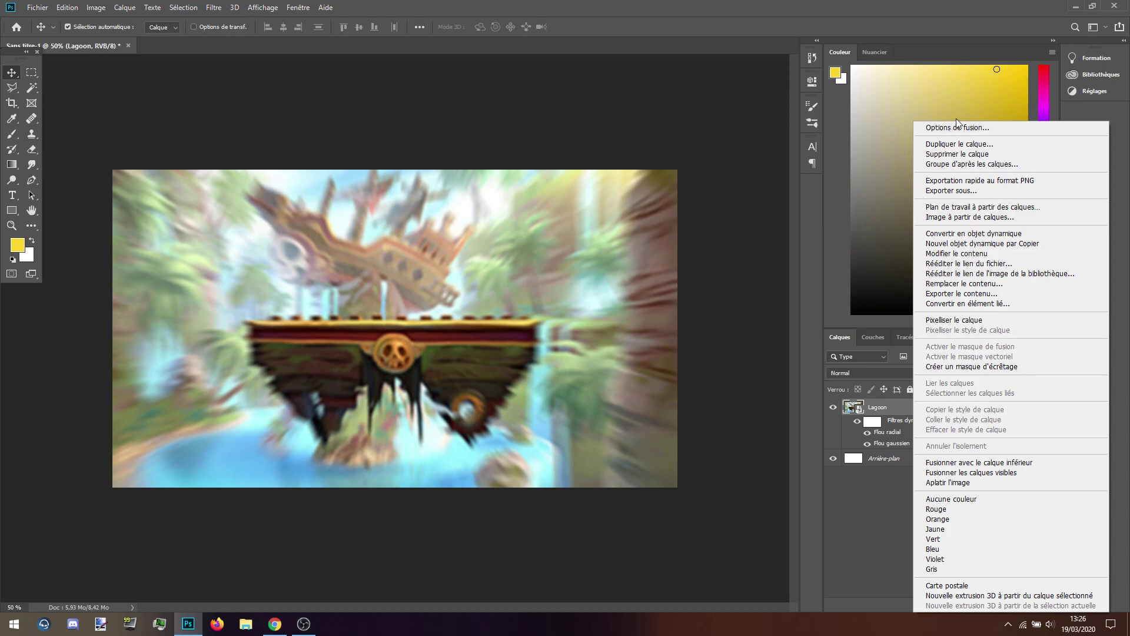
click(828, 501)
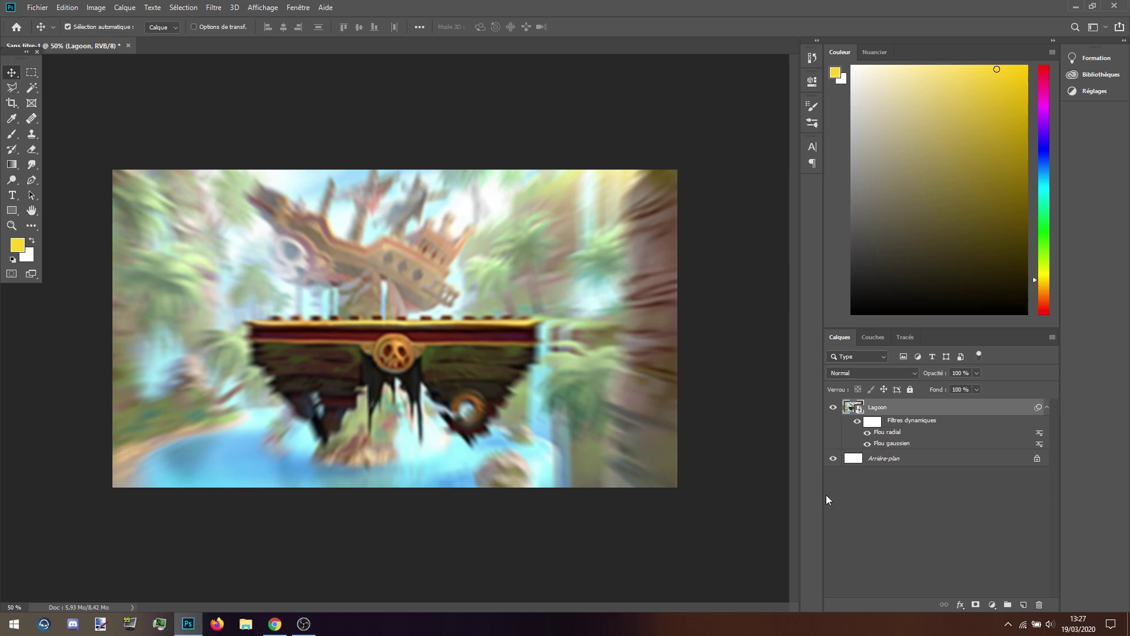
Step: Switch to Chrome and look through the uploaded video thumbnails on the MRG YouTube channel
mouse_move(304, 623)
click(275, 623)
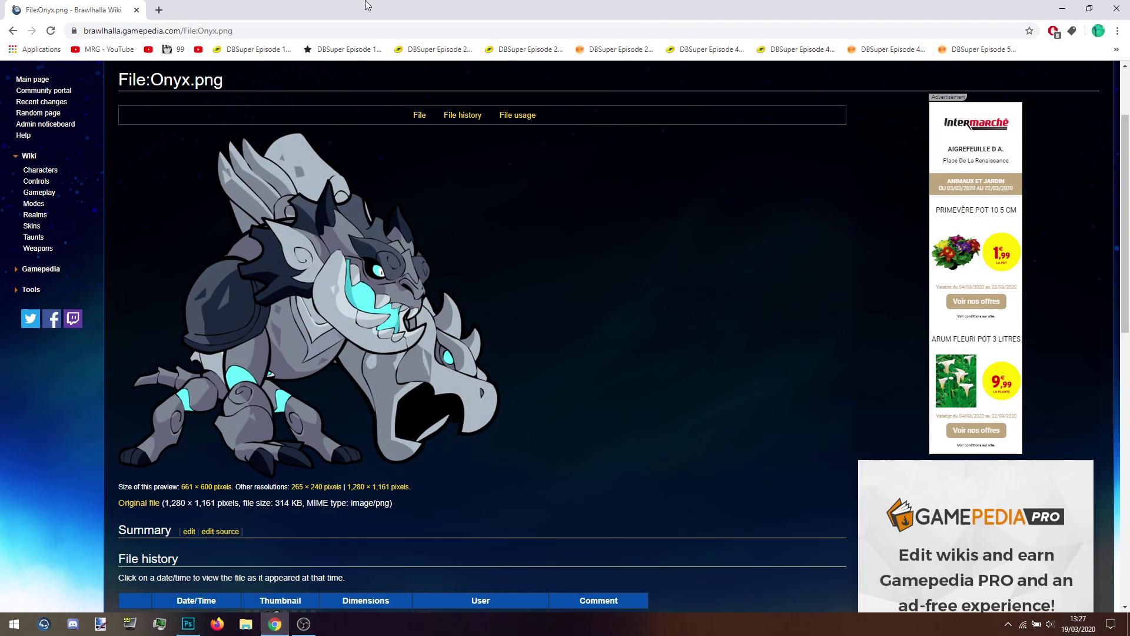
click(158, 10)
click(106, 50)
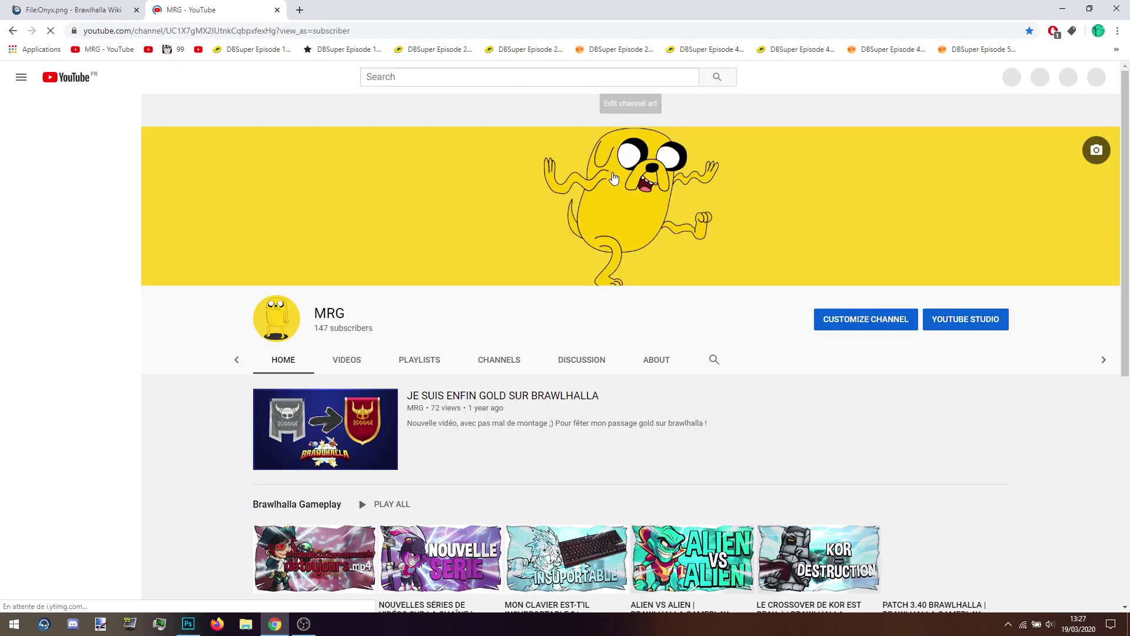
click(347, 328)
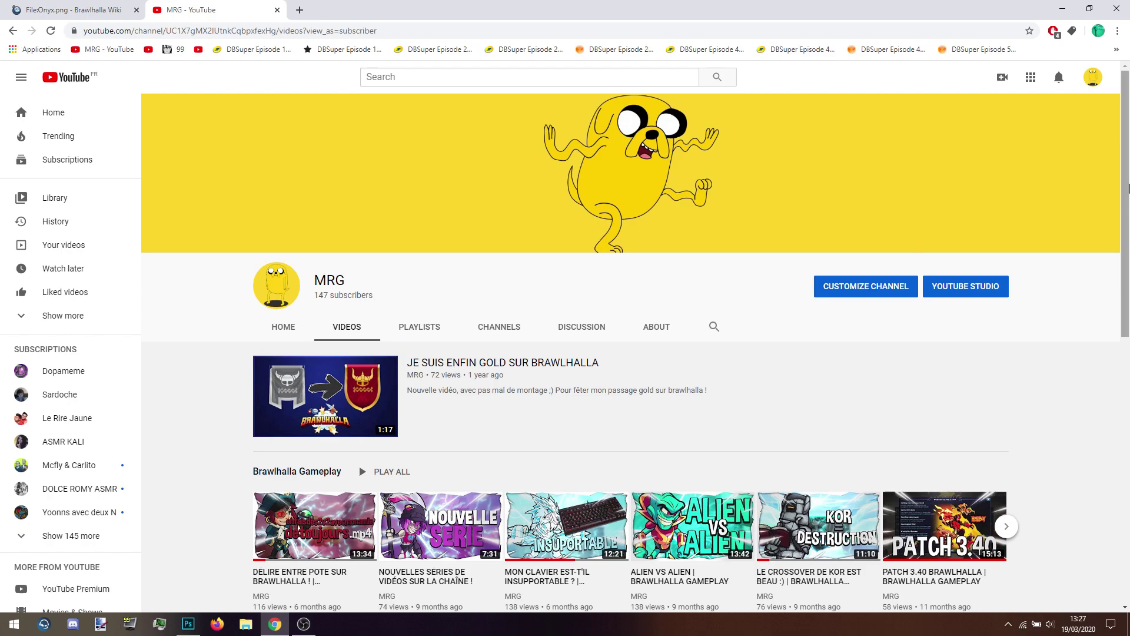
scroll(311, 262, down, 3)
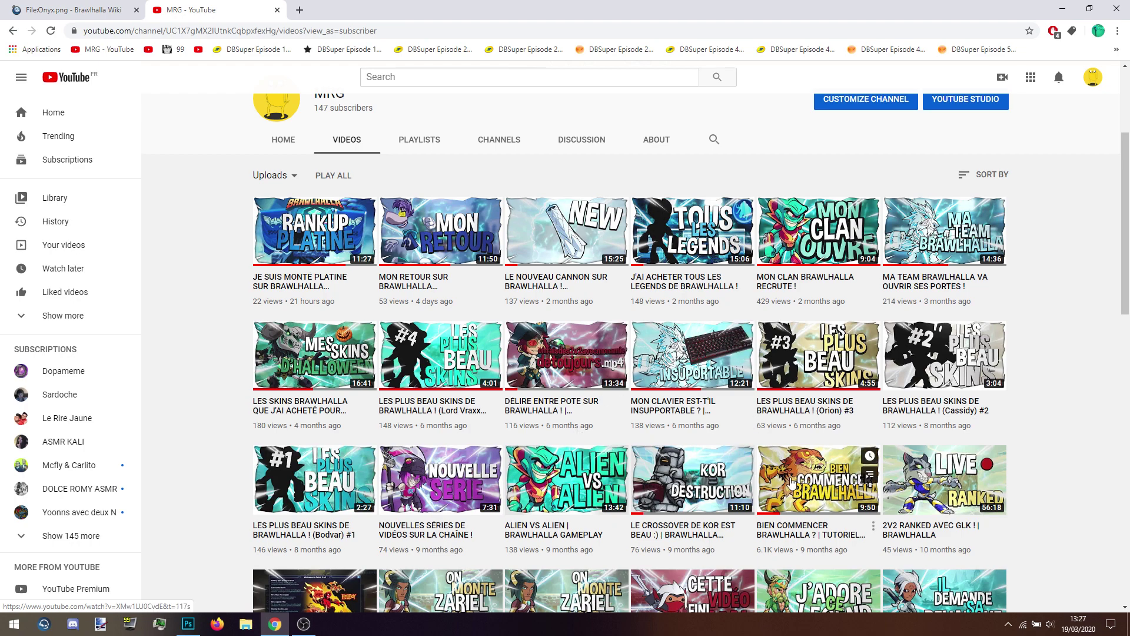
Step: Close the YouTube channel page, look at the Onyx character image on the Brawlhalla wiki, and return to Photoshop
click(276, 9)
click(1063, 8)
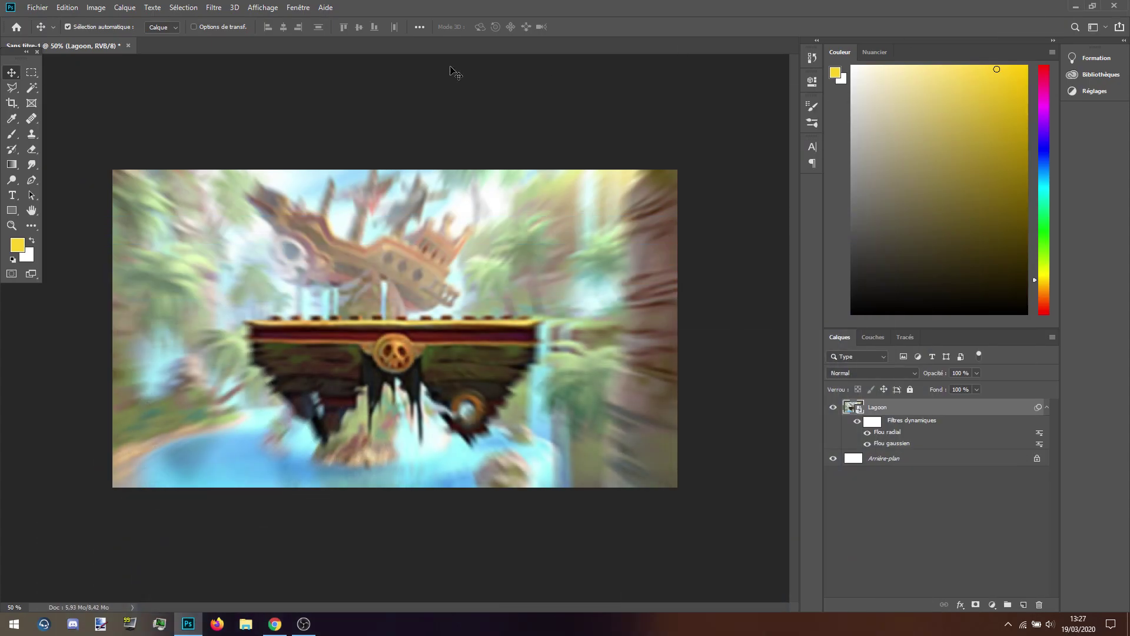
click(275, 624)
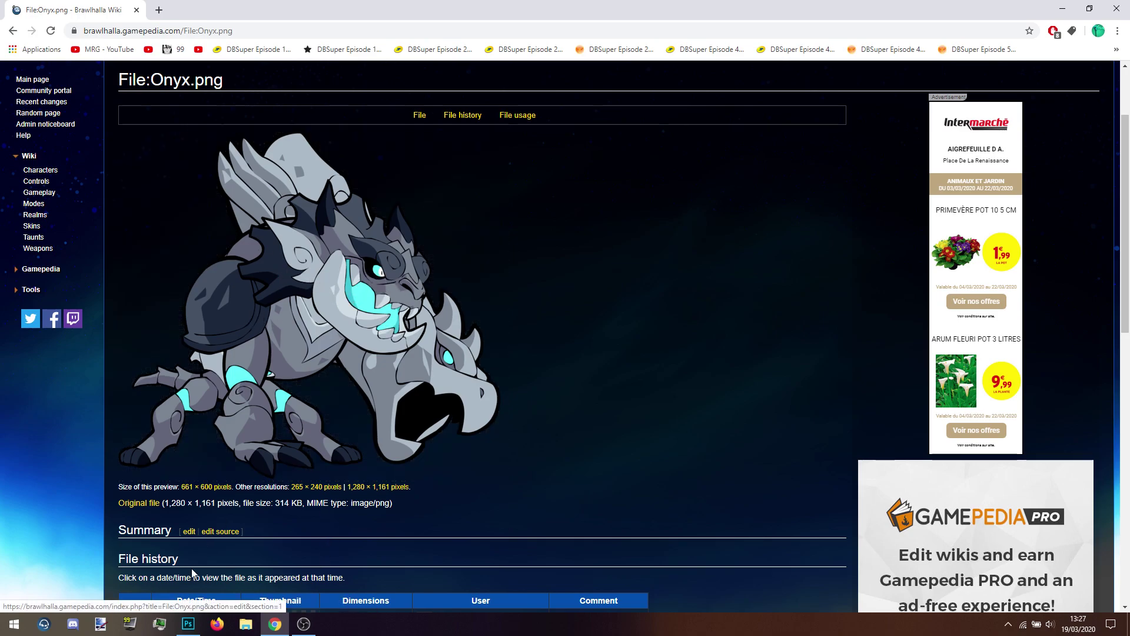
click(189, 624)
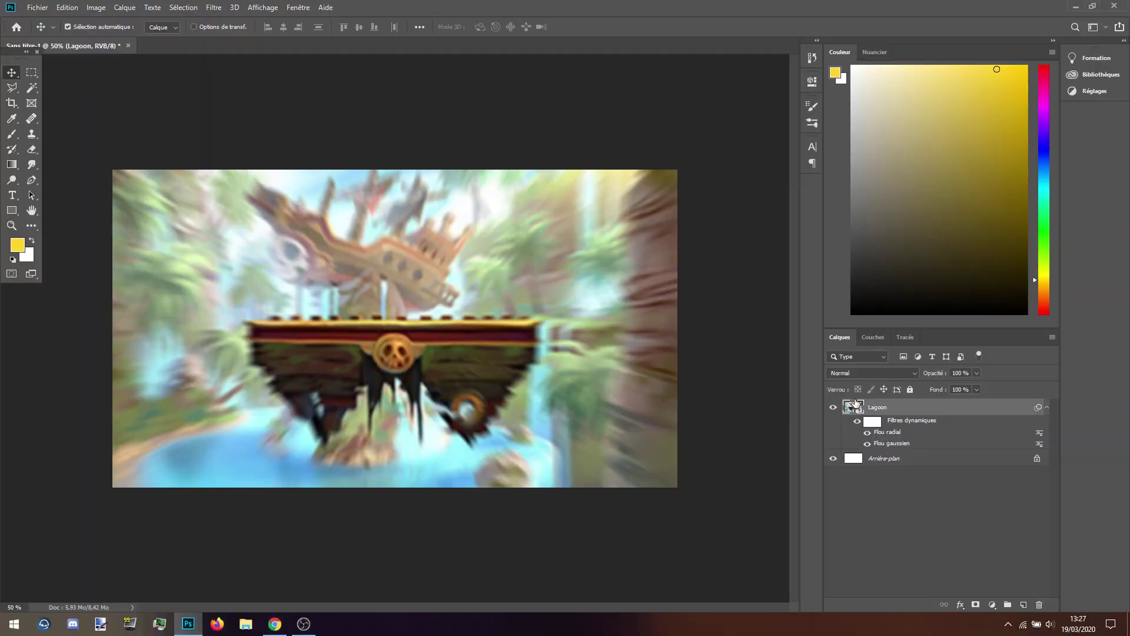
Step: Enable a colour overlay (Incrustation couleur) in the Lagoon layer's style and show its settings
right_click(891, 406)
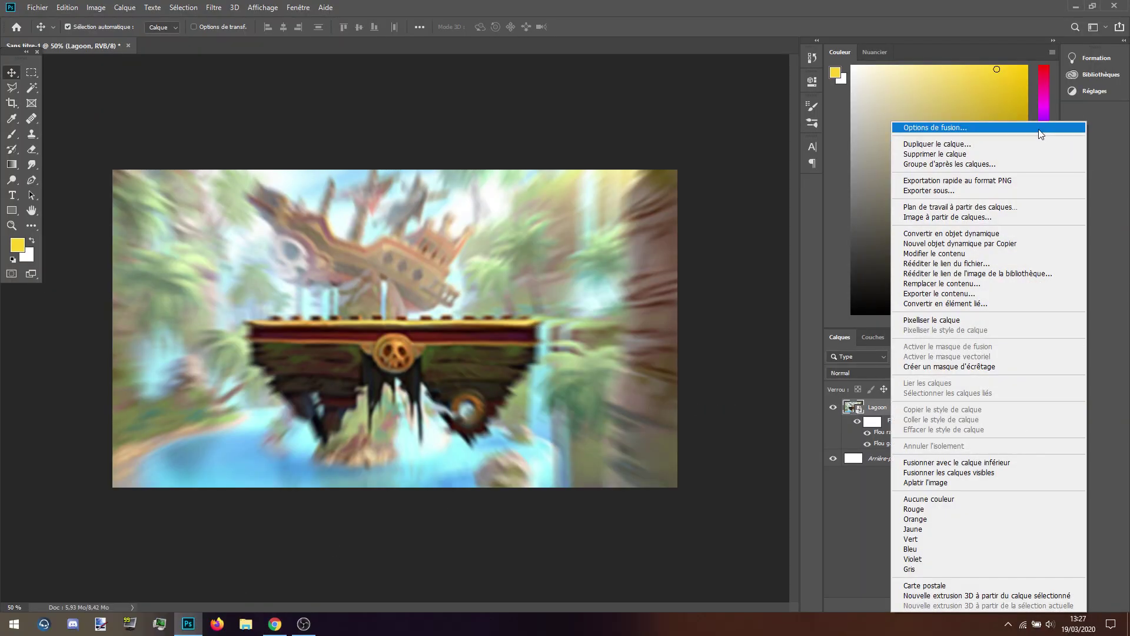
click(990, 135)
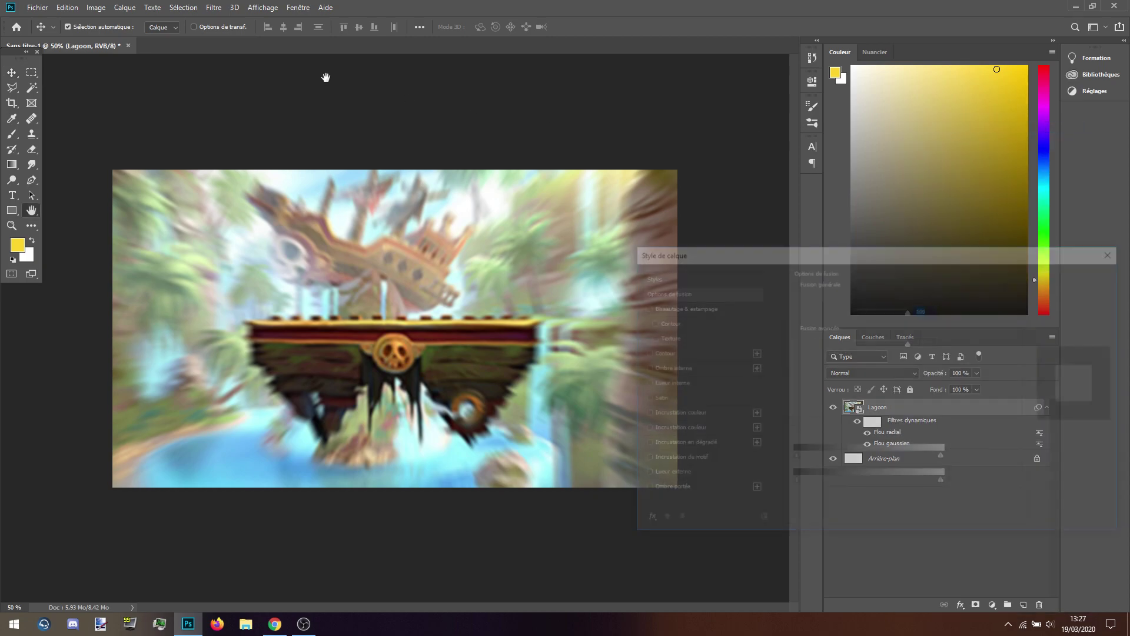
drag(958, 257, 616, 174)
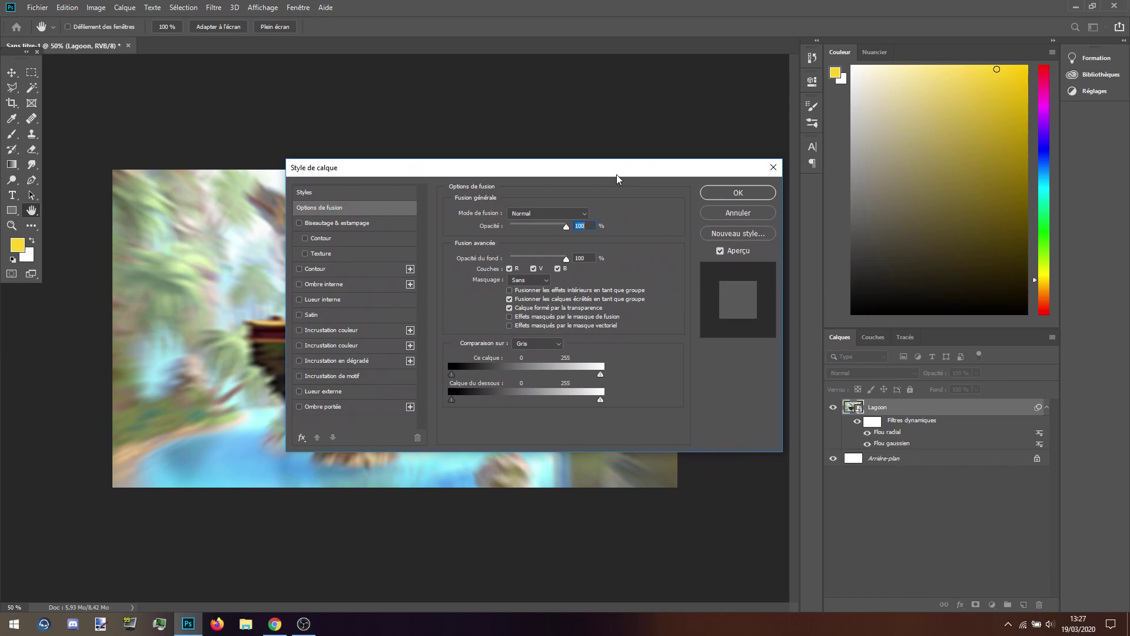
click(300, 331)
drag(512, 170, 636, 194)
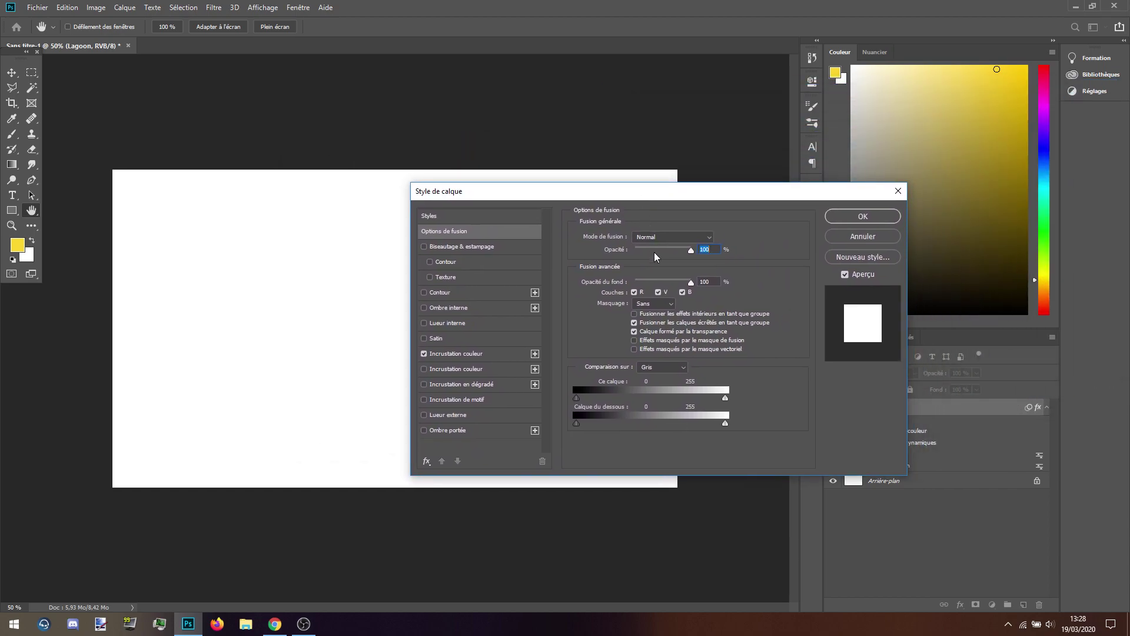
click(460, 354)
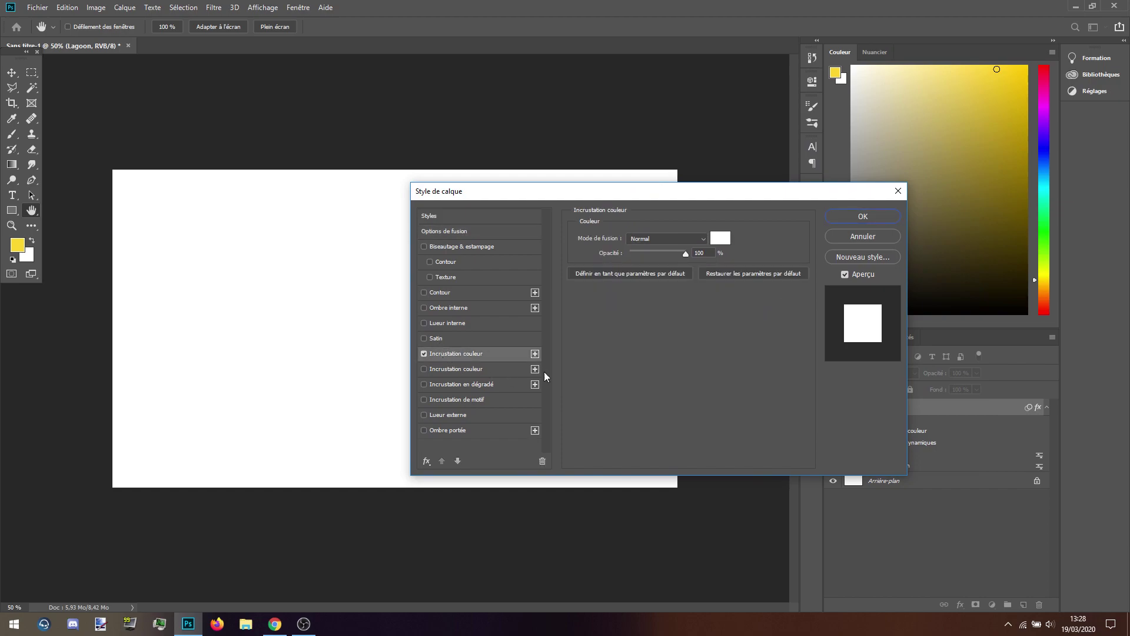
Step: Set the overlay colour to light blue (#19ace2)
click(719, 238)
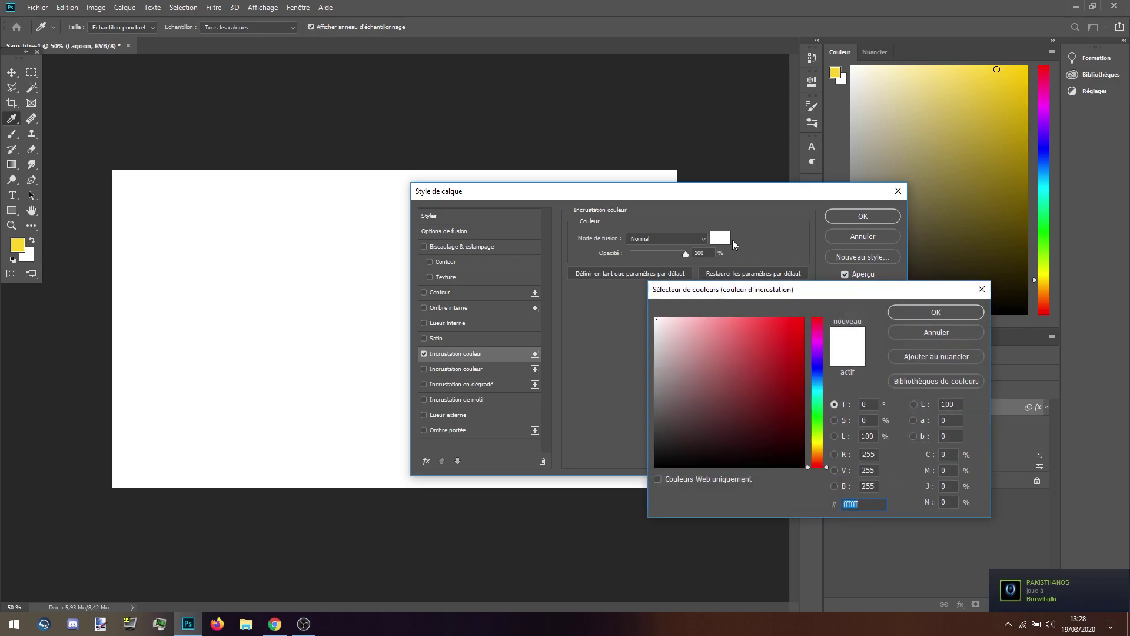
drag(802, 291, 728, 199)
click(745, 295)
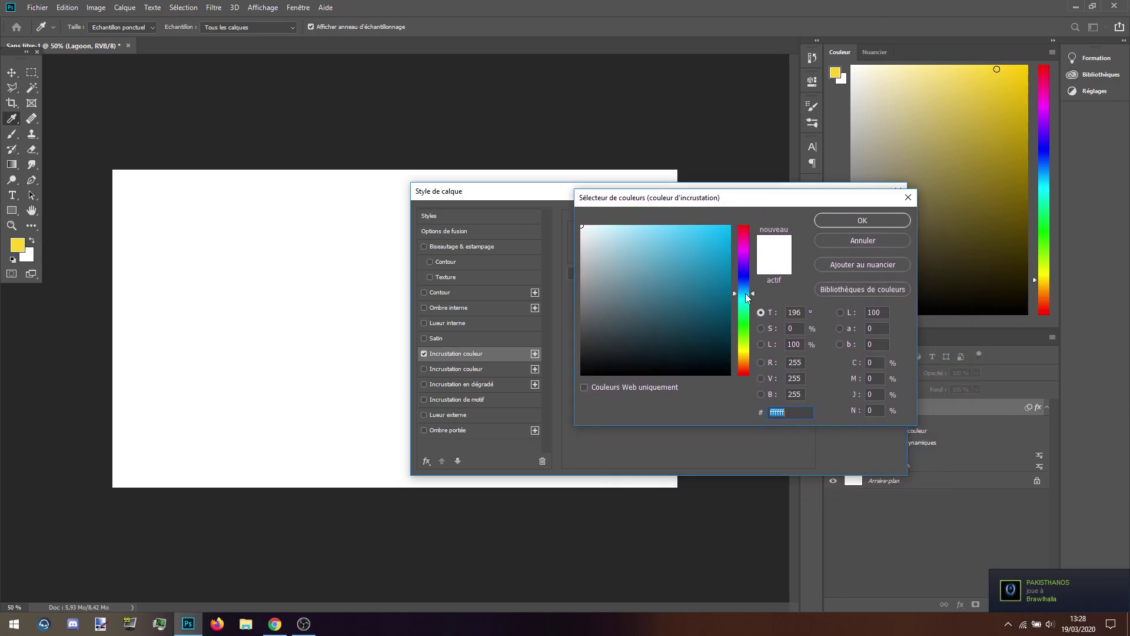
drag(707, 273, 714, 243)
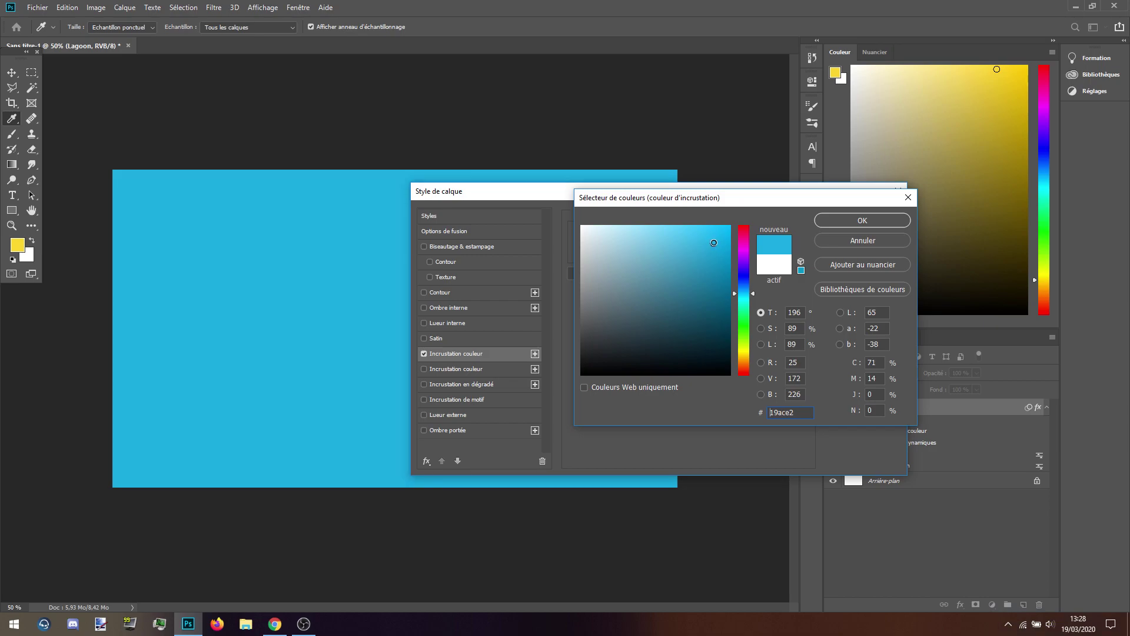
click(862, 220)
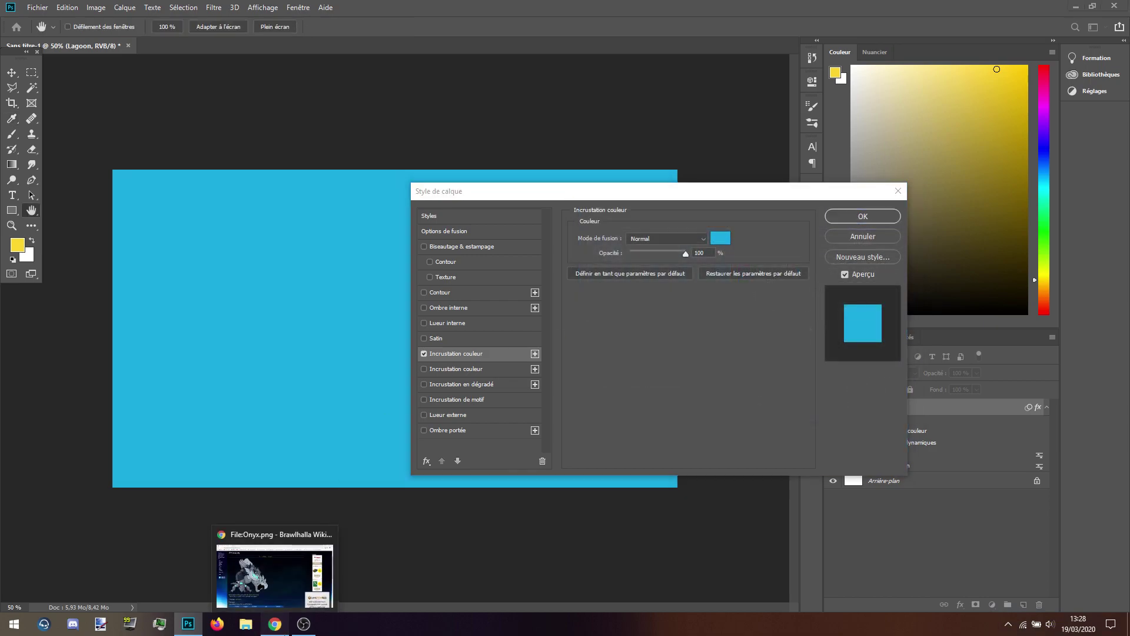
Step: Check the Onyx image in Chrome again, then set the colour overlay's opacity to 45% and apply the layer style
click(274, 624)
click(189, 623)
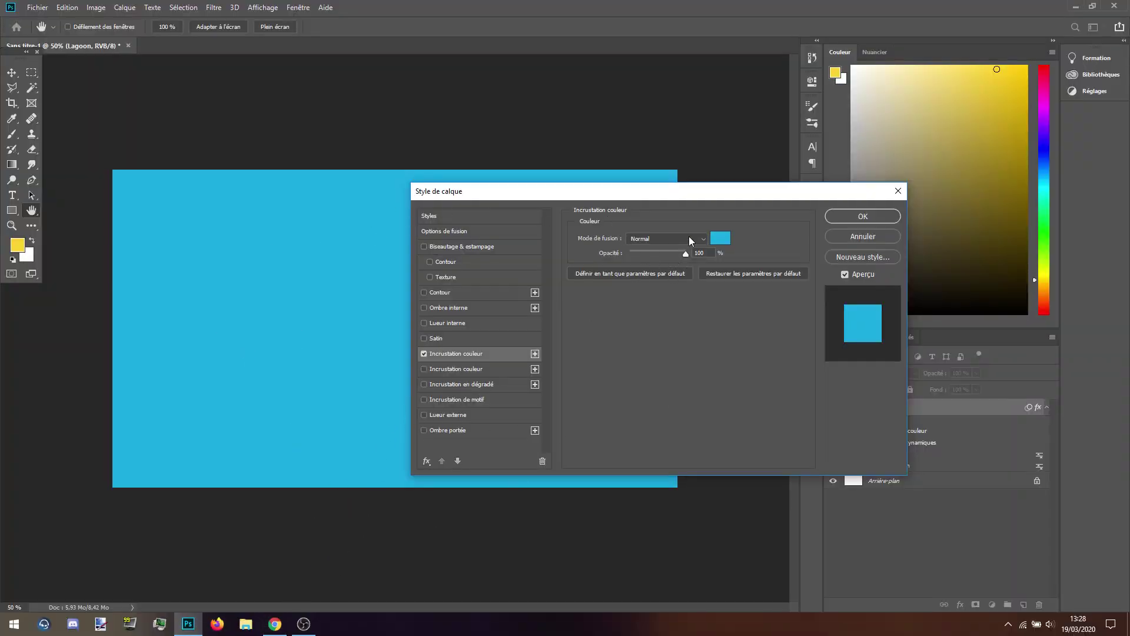
drag(682, 255, 670, 255)
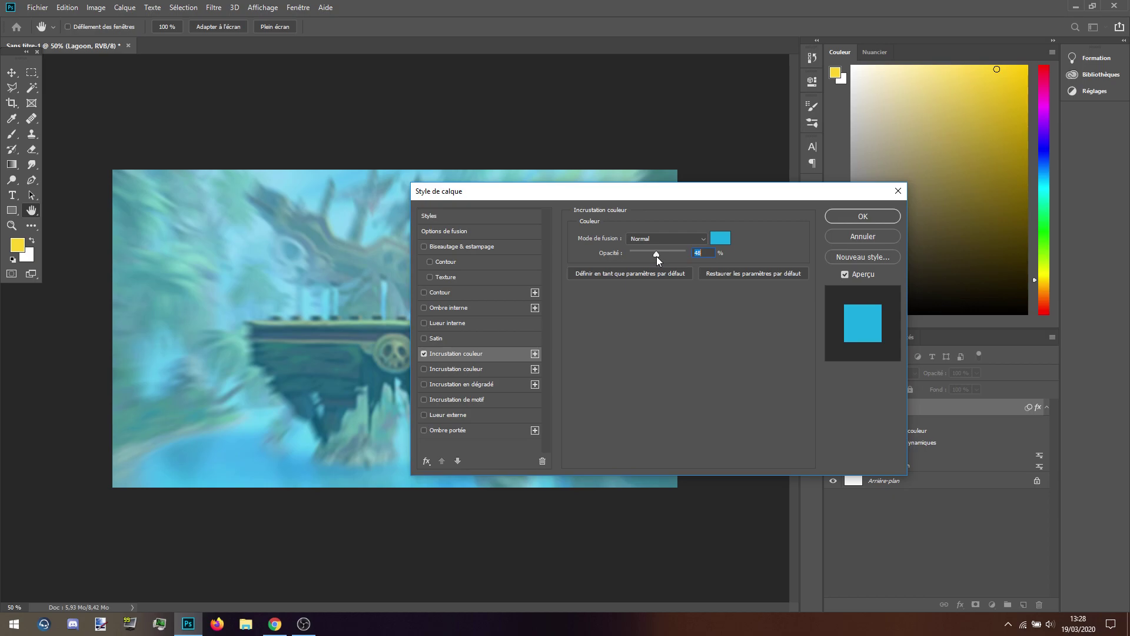
drag(656, 256, 650, 260)
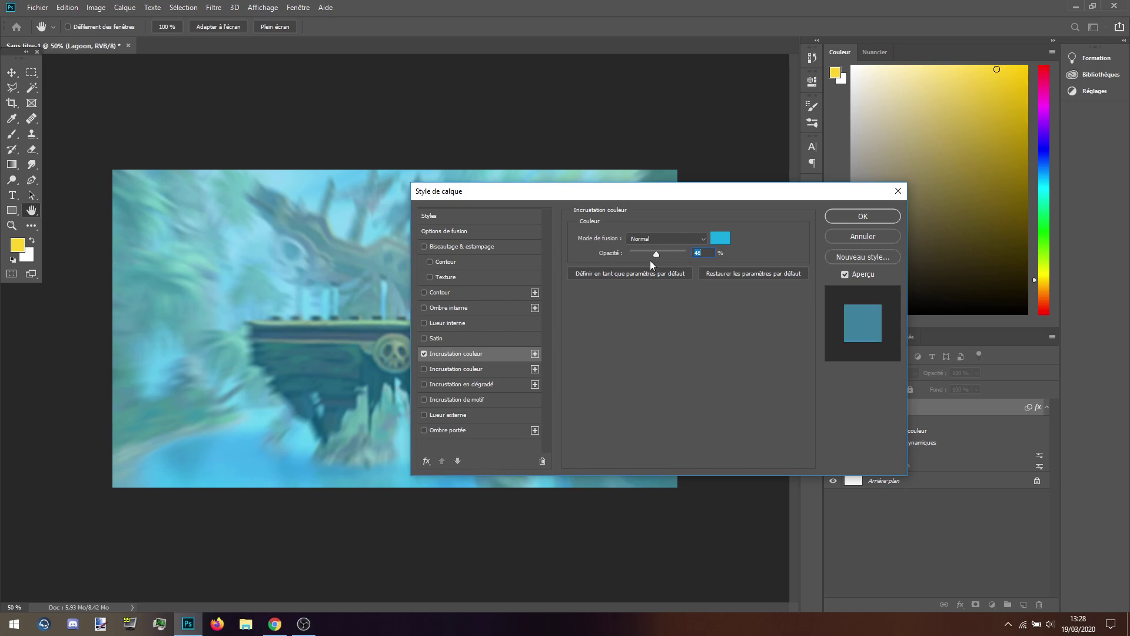
text(0)
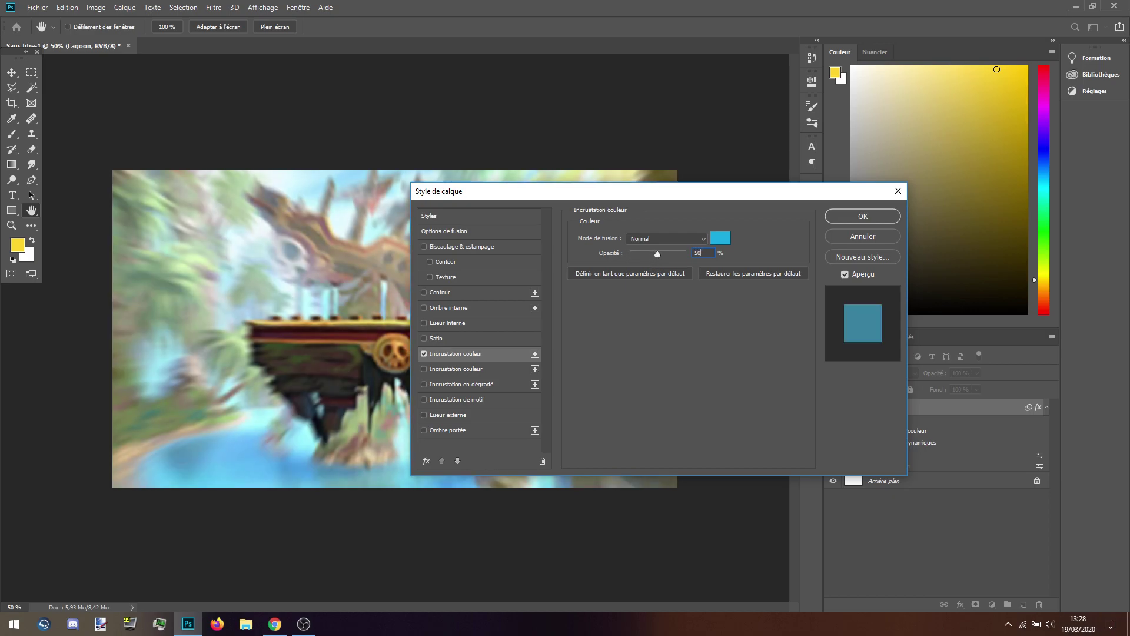
text(50)
key(BackSpace)
key(BackSpace)
text(45)
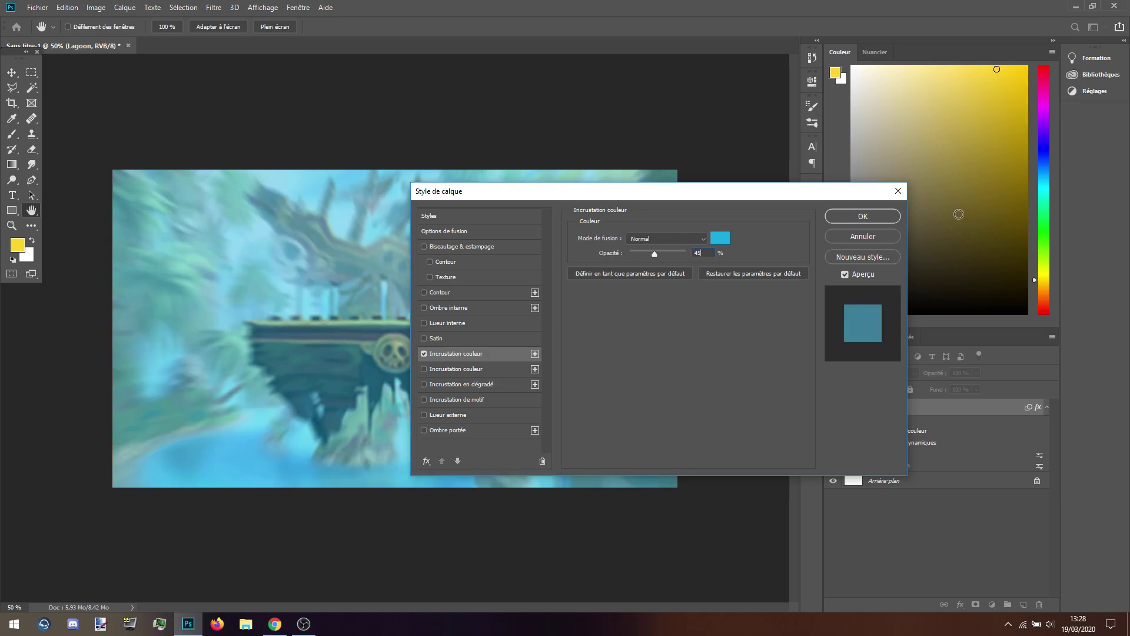
click(860, 217)
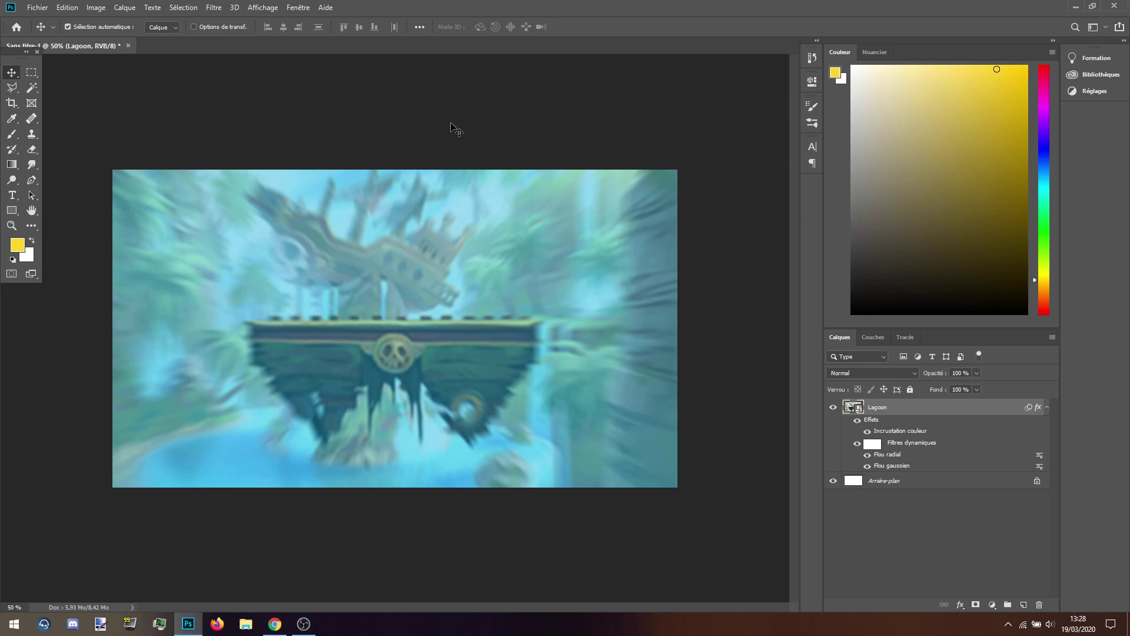
Step: Switch to Chrome and open the full-size Onyx.png image from the wiki file page
click(275, 623)
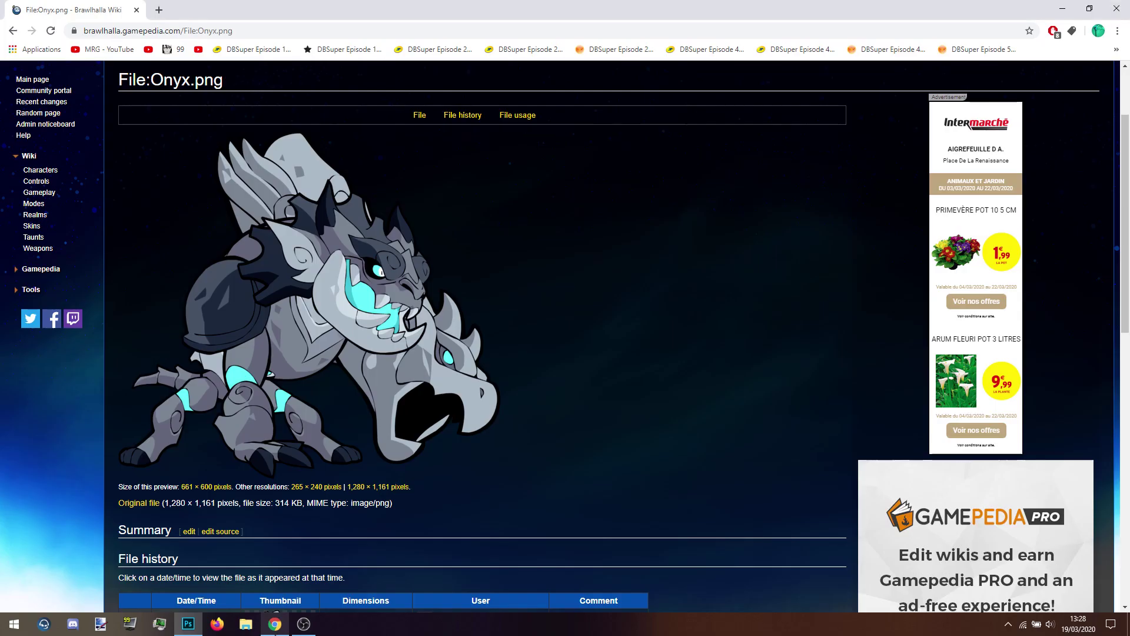
click(318, 318)
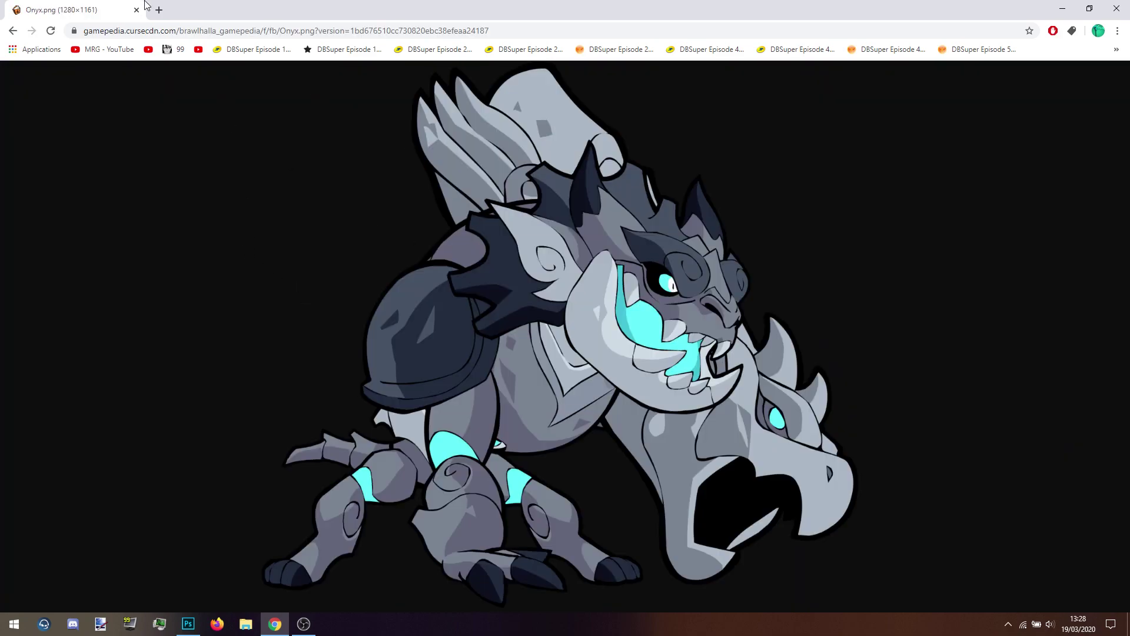
Step: Search Google Images for "teros png" in a new tab and preview the axe-wielding Teros and Mechateros results
click(159, 10)
text(teros pnbgf)
key(Return)
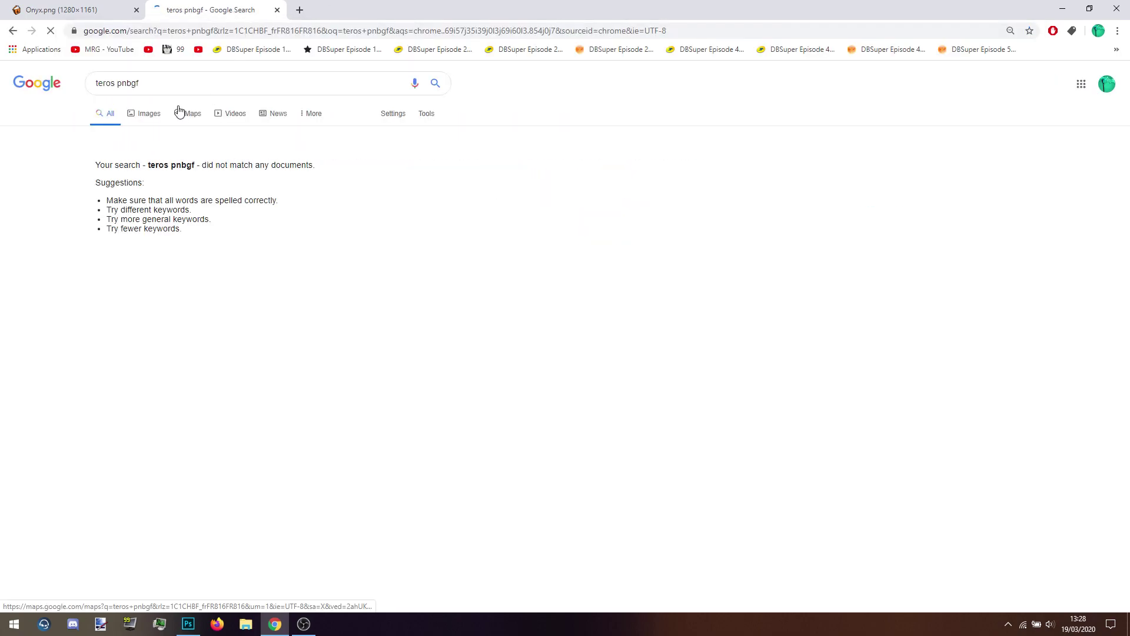
double_click(194, 86)
text(png)
key(Return)
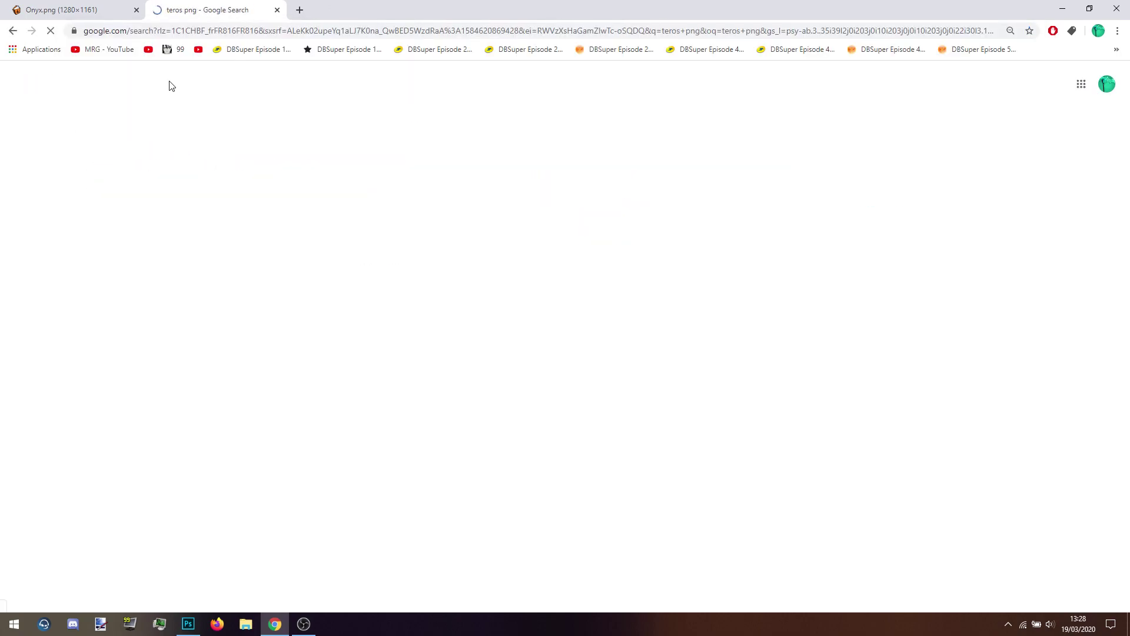
click(145, 113)
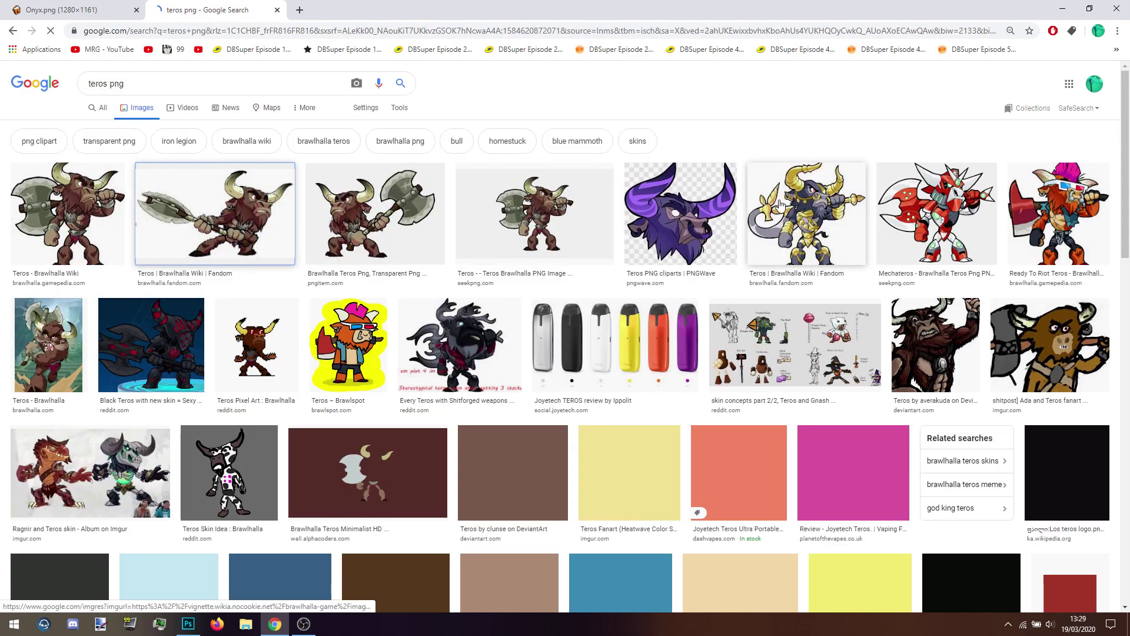
click(238, 222)
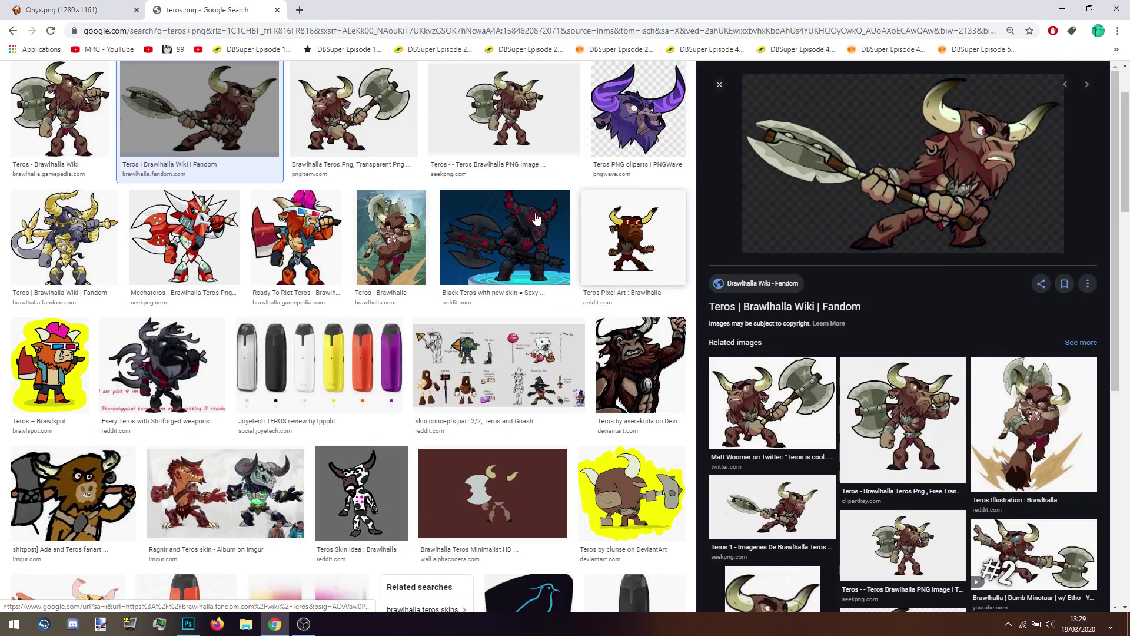
click(296, 235)
click(184, 235)
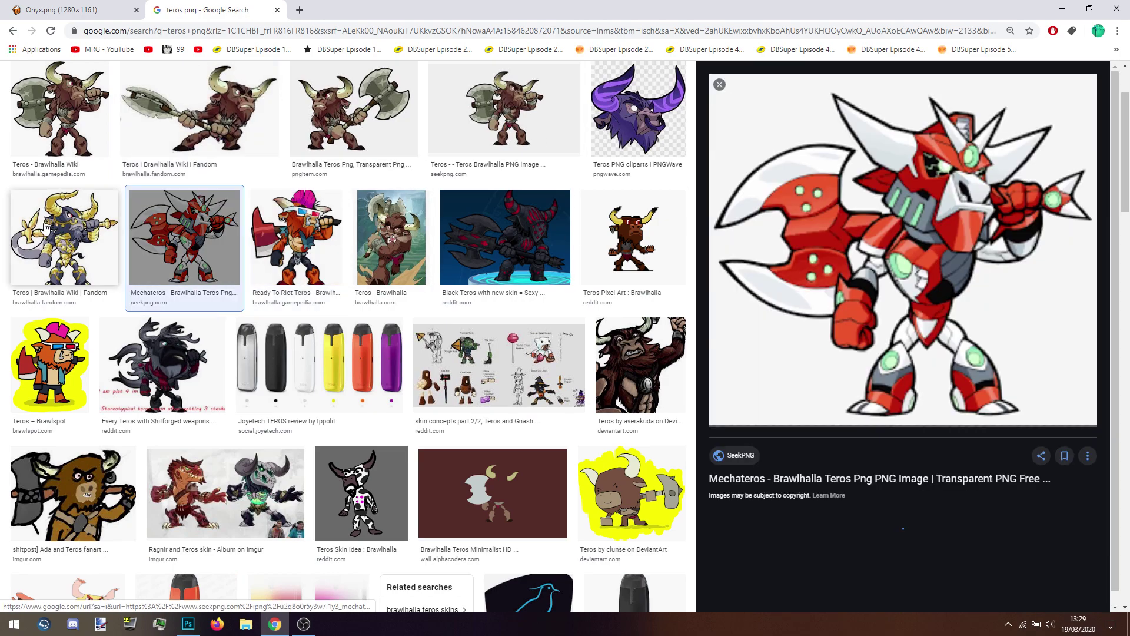
scroll(206, 118, up, 2)
Step: Search Google Images for "onyx png" and refine the query to "onyx png brawlhalla"
drag(203, 88, 3, 82)
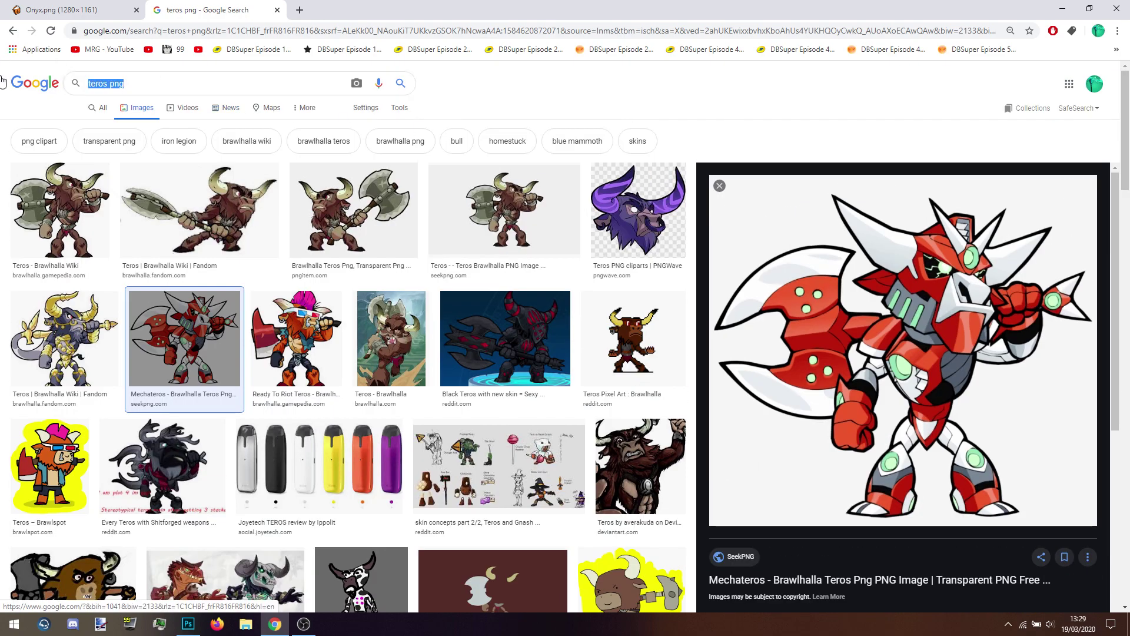
text(onyx png)
key(Return)
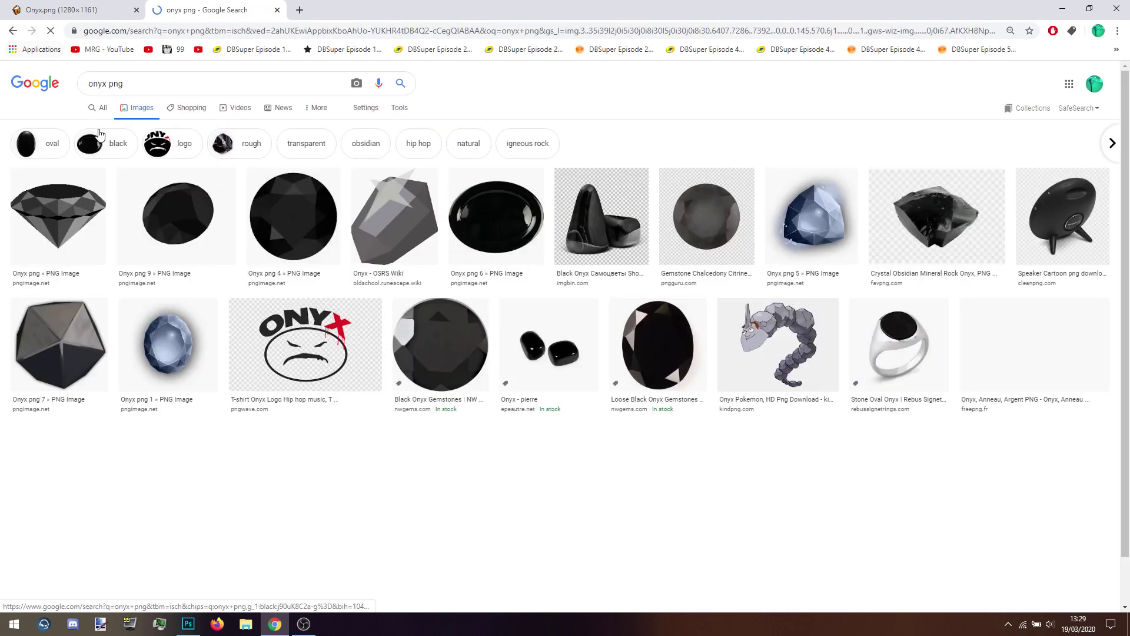
click(199, 76)
text(brawlhalla)
key(Return)
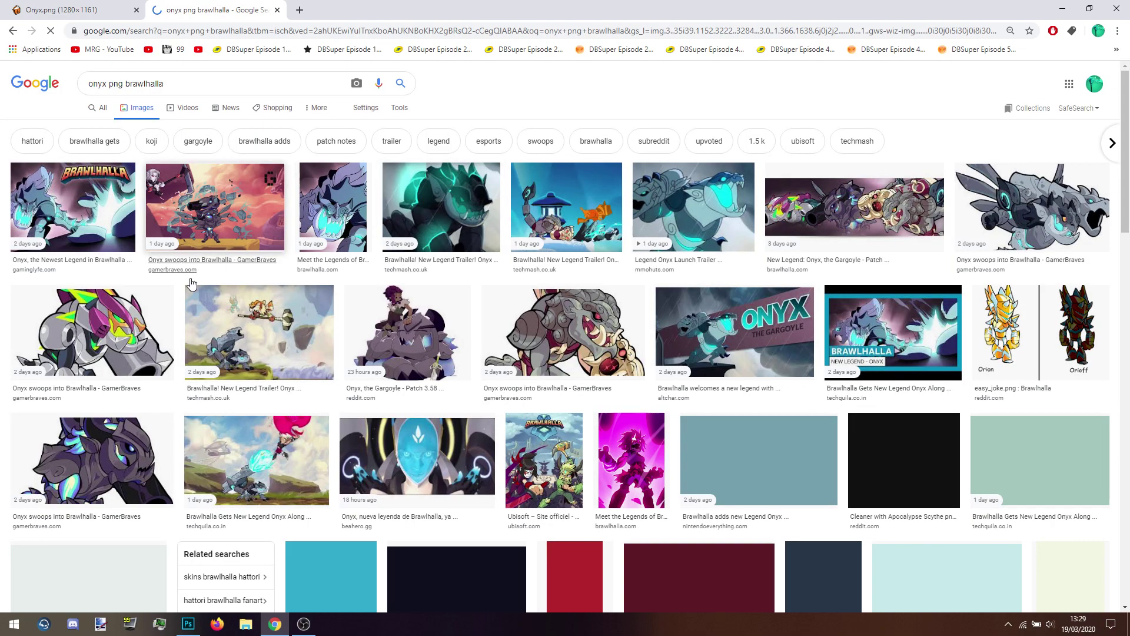
Step: Open Onyx's Brawlhalla Wiki page from the web results, view its full-size character image, and close the duplicate tab
click(93, 114)
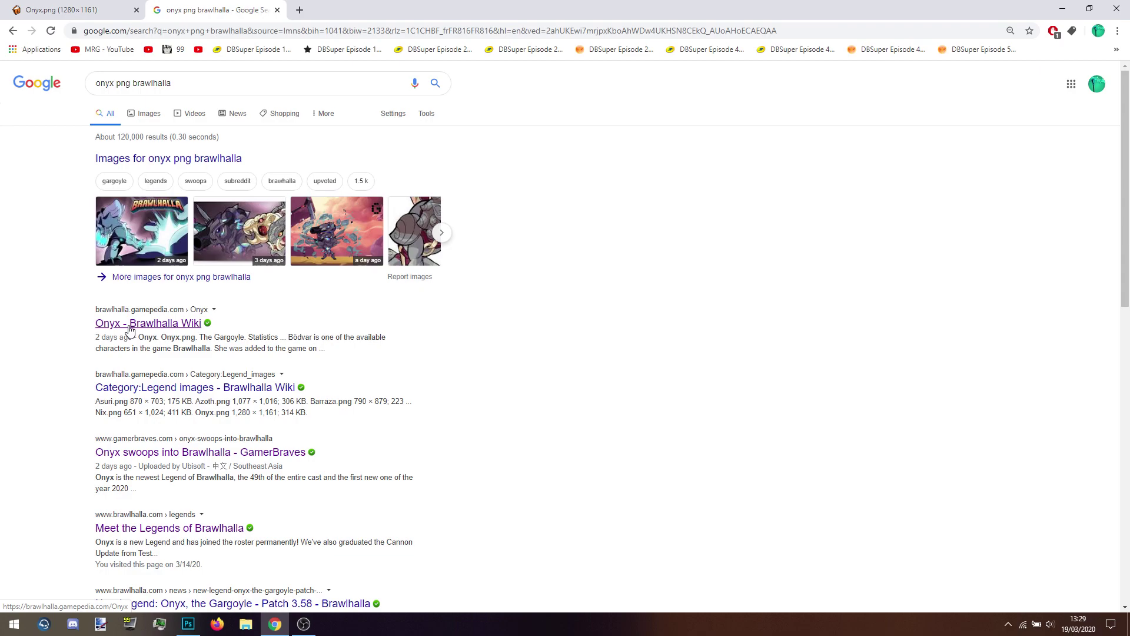
click(130, 330)
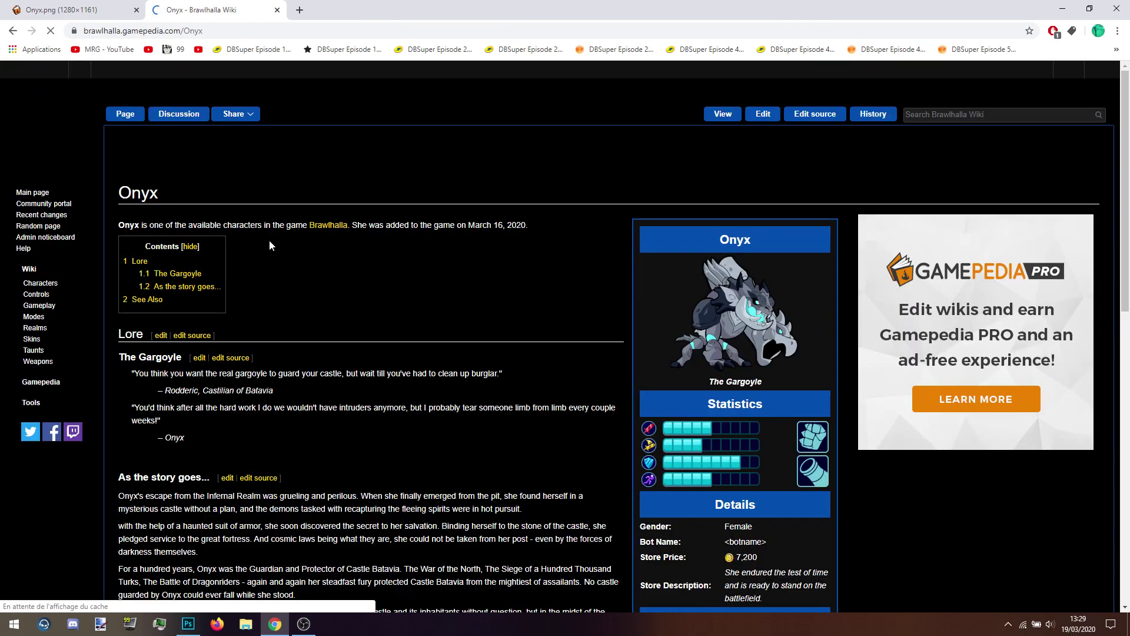
click(743, 323)
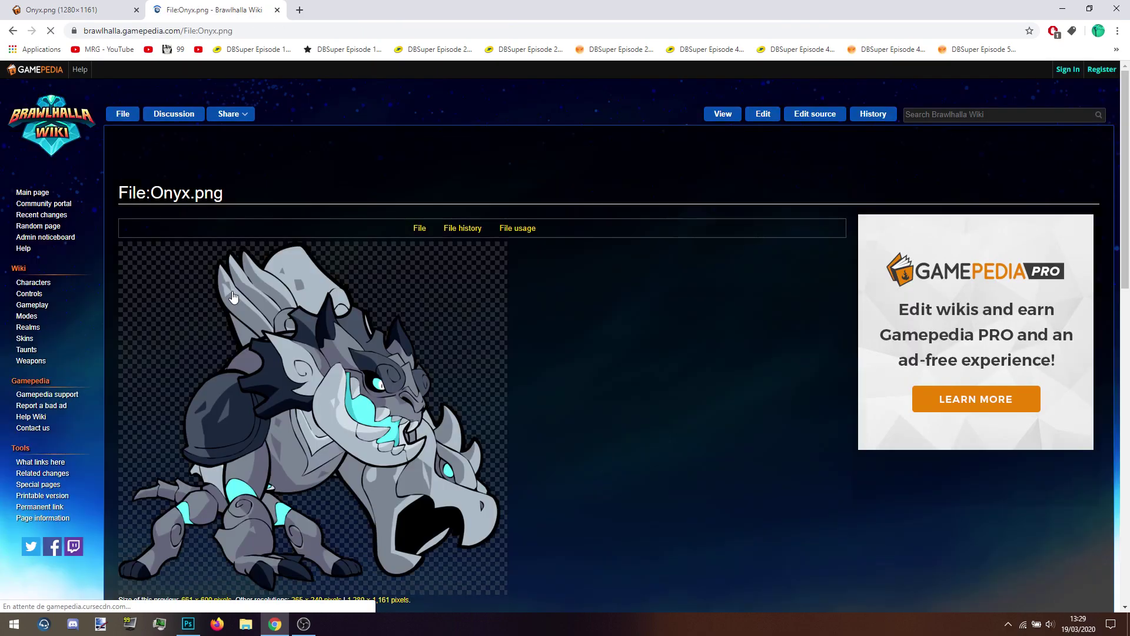
click(233, 296)
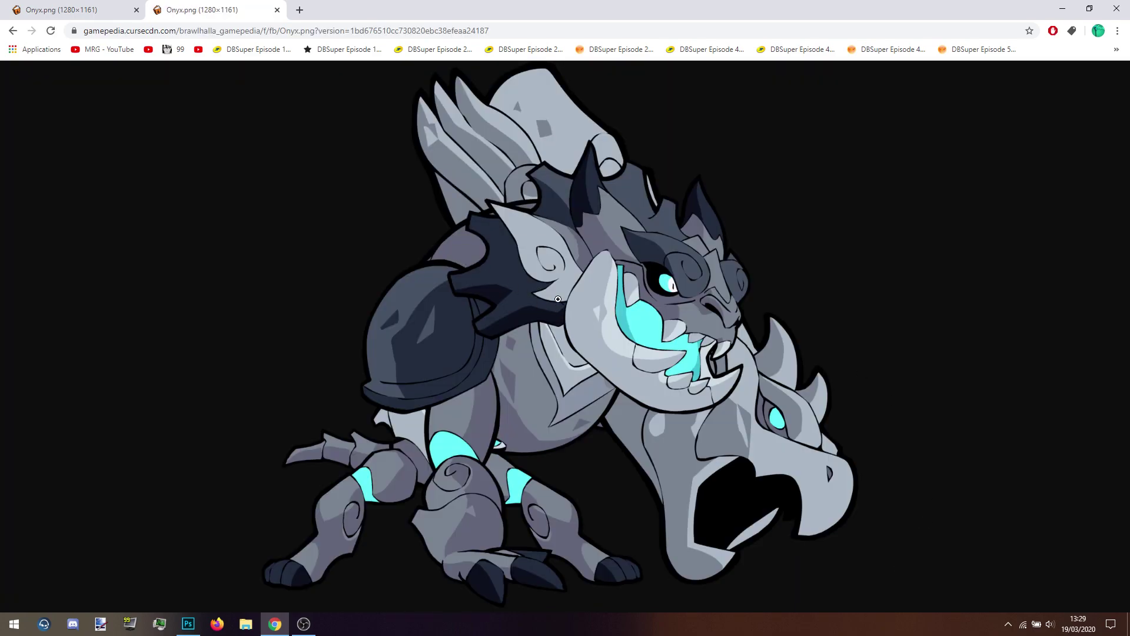
key(ctrl+w)
Step: Save the full-size Onyx character image to the desktop as Onyx.png
right_click(518, 341)
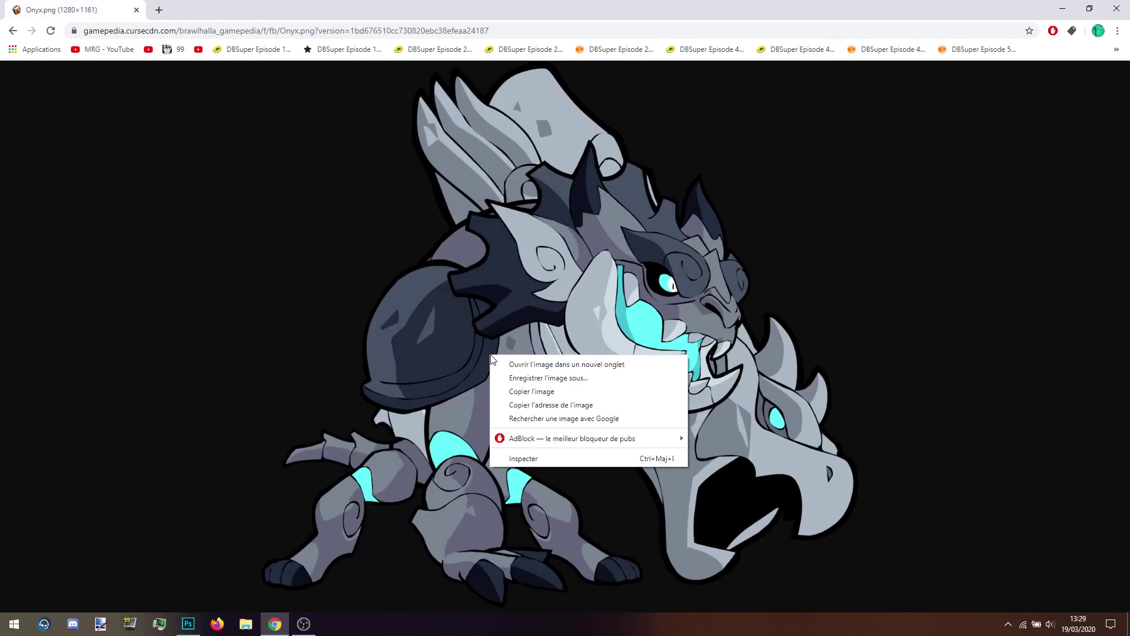
click(590, 383)
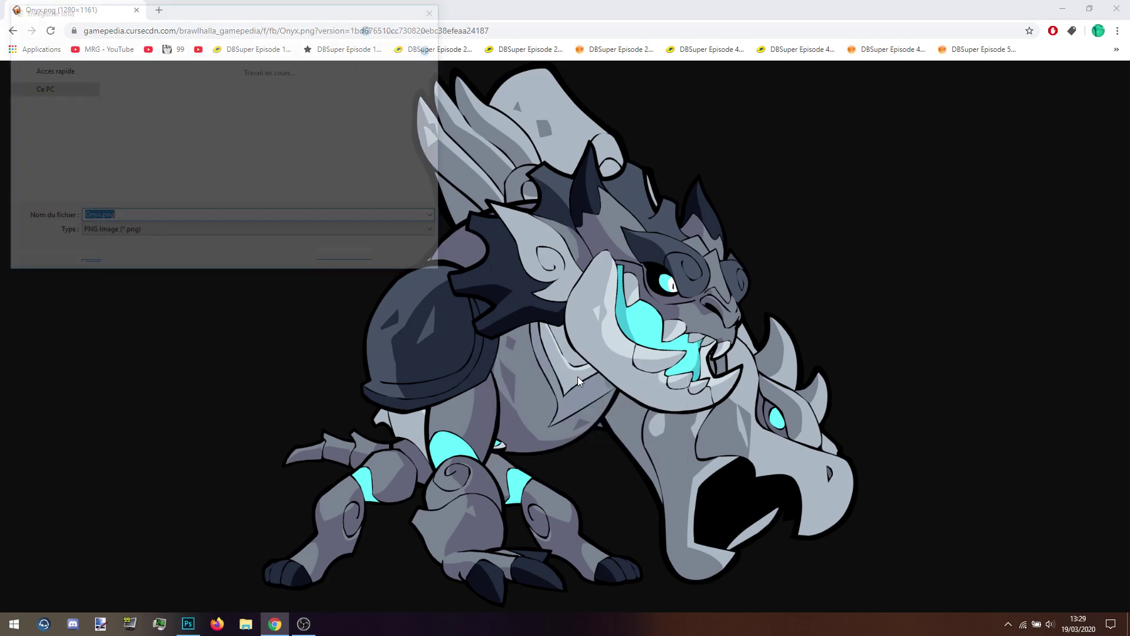
click(46, 87)
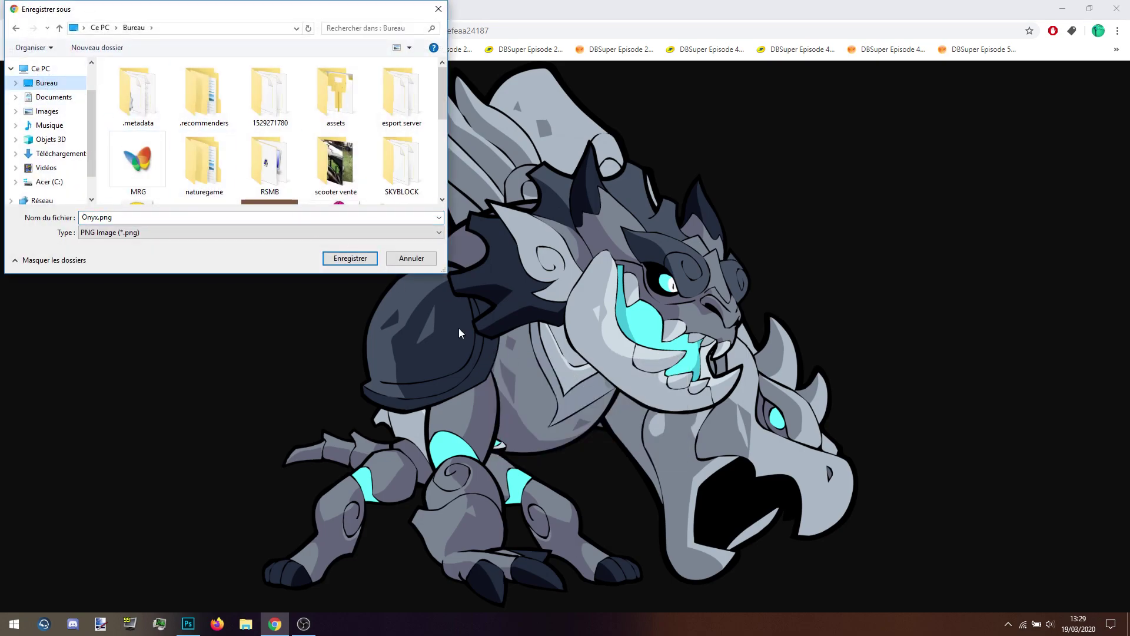
click(350, 258)
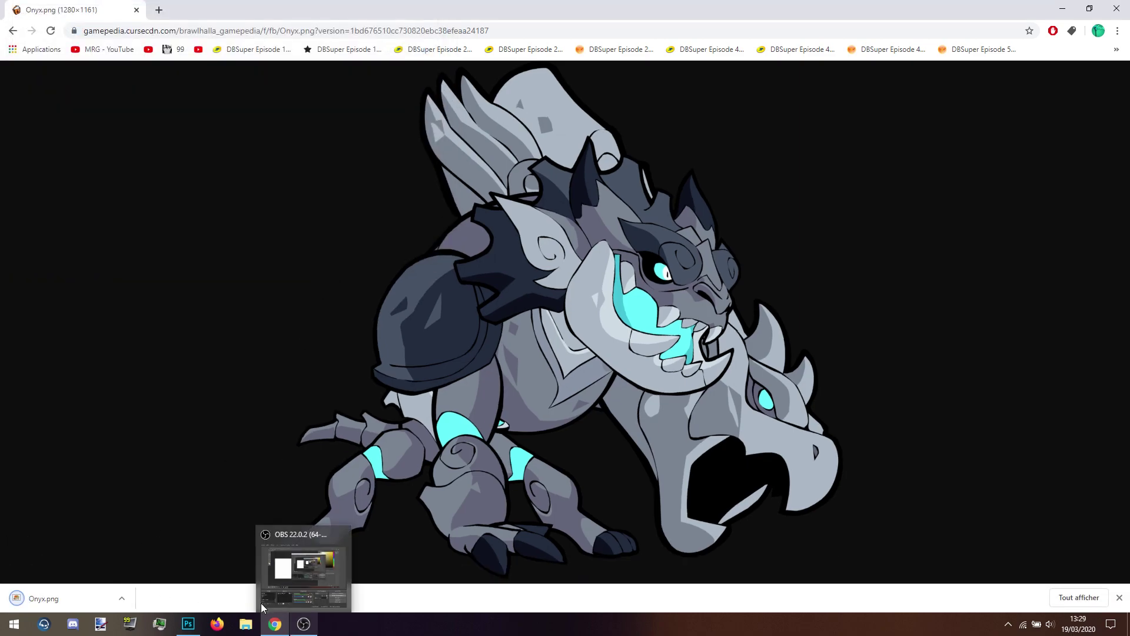
Step: Place the downloaded Onyx.png into the Photoshop thumbnail, shift it slightly left and down, and commit the placement
click(198, 627)
click(275, 624)
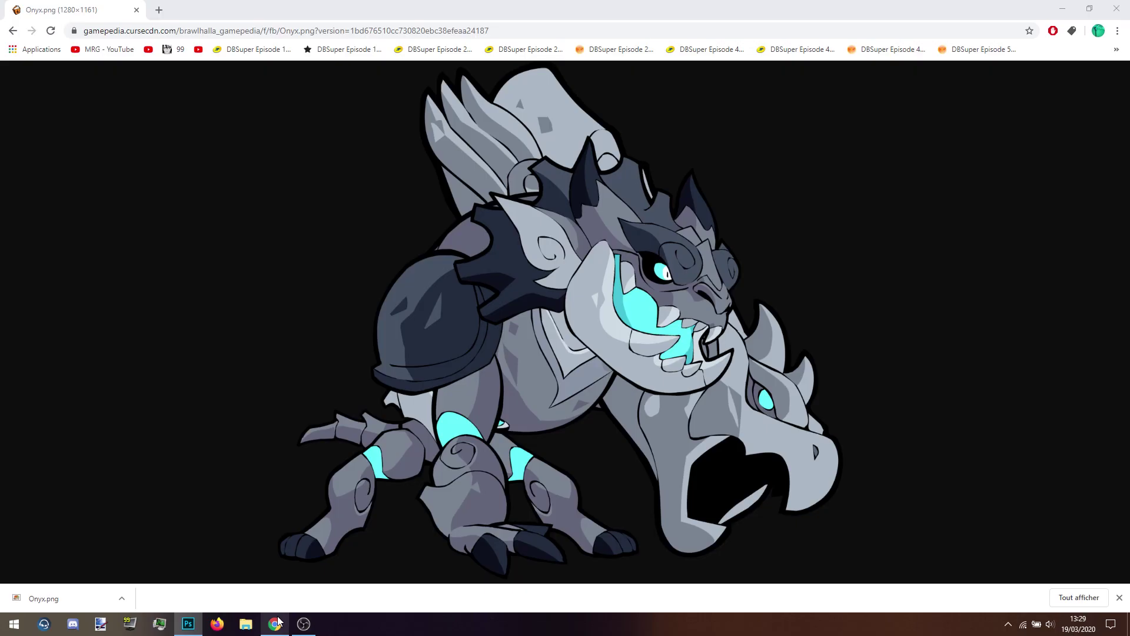
drag(27, 595, 312, 375)
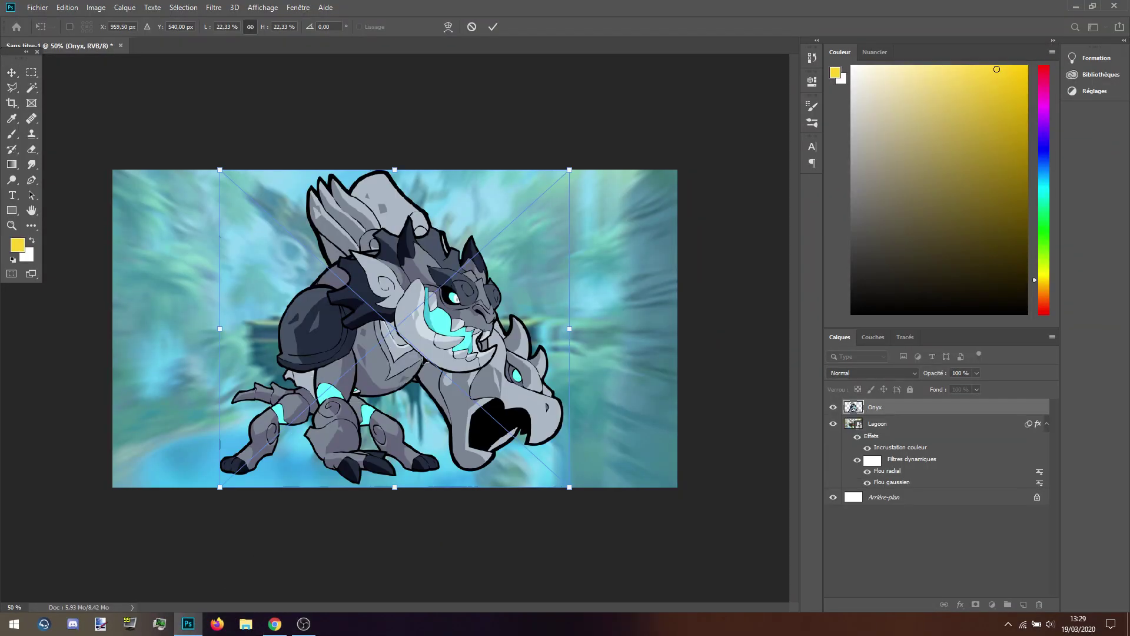
drag(385, 305, 361, 311)
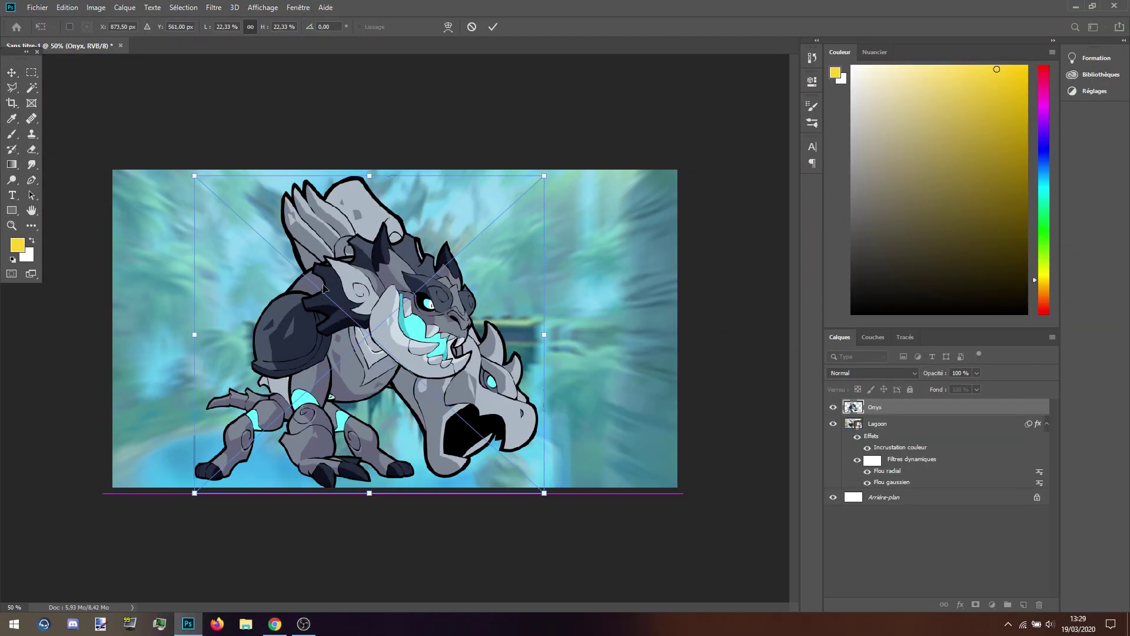
key(Return)
click(36, 7)
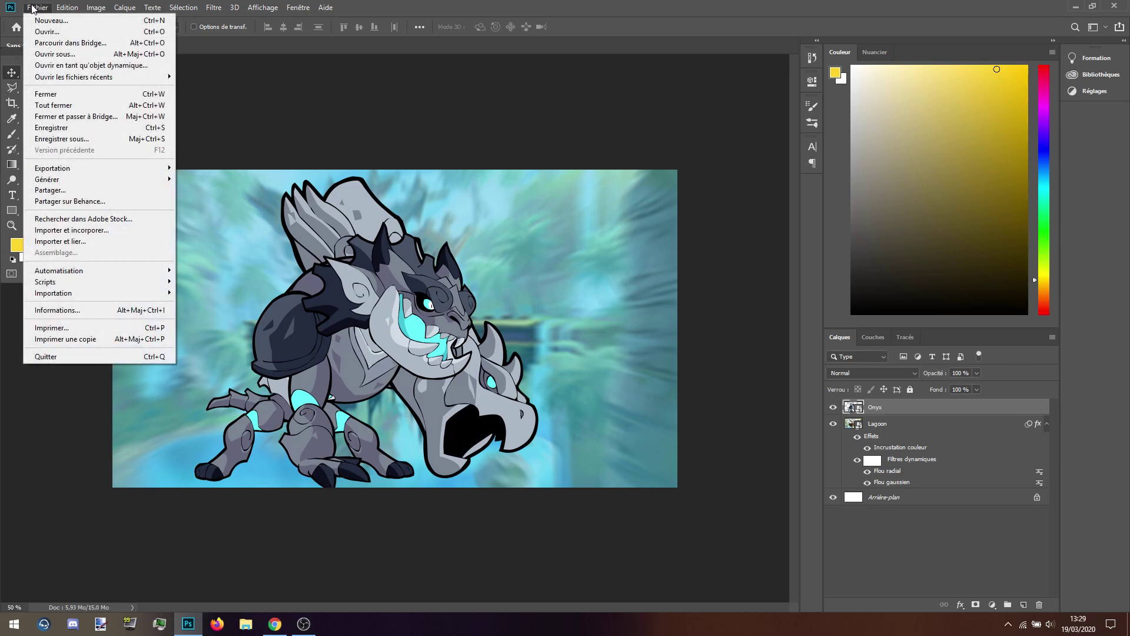
click(113, 236)
click(47, 125)
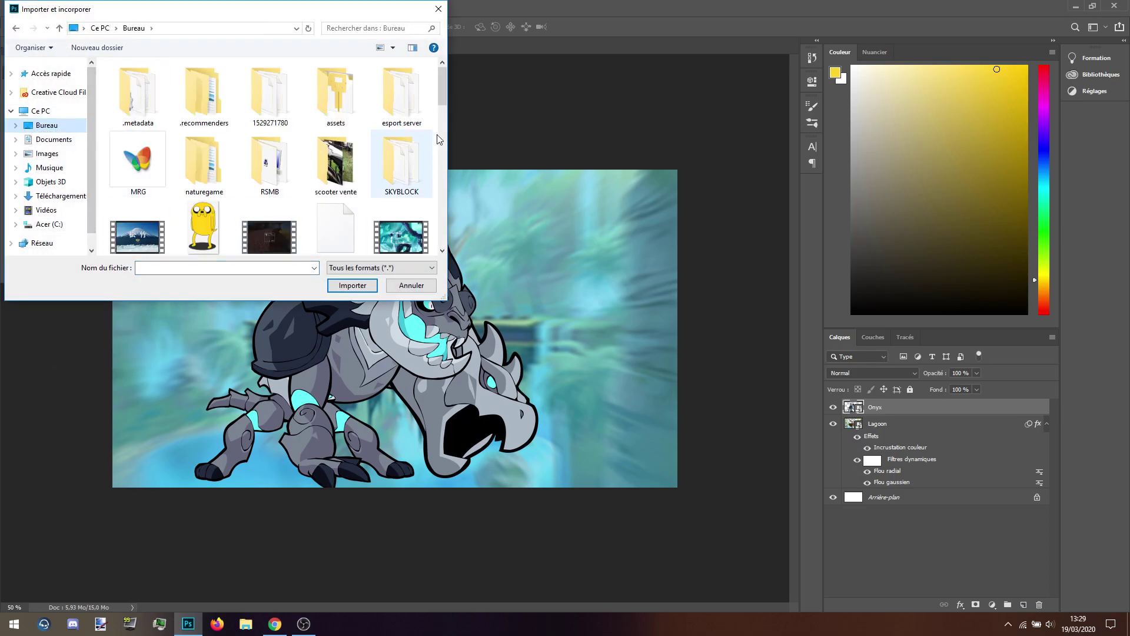
click(439, 9)
Step: Move Onyx to the canvas's left edge, using the past video thumbnails on the MRG YouTube channel in Chrome as reference
drag(368, 312, 299, 304)
click(275, 623)
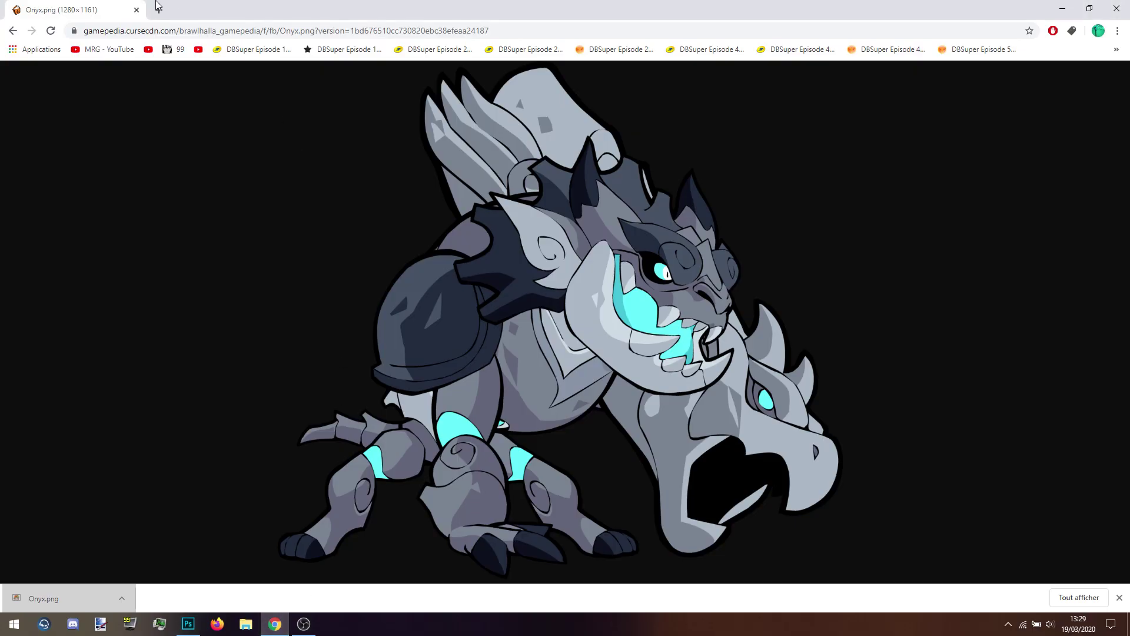
click(156, 9)
click(103, 49)
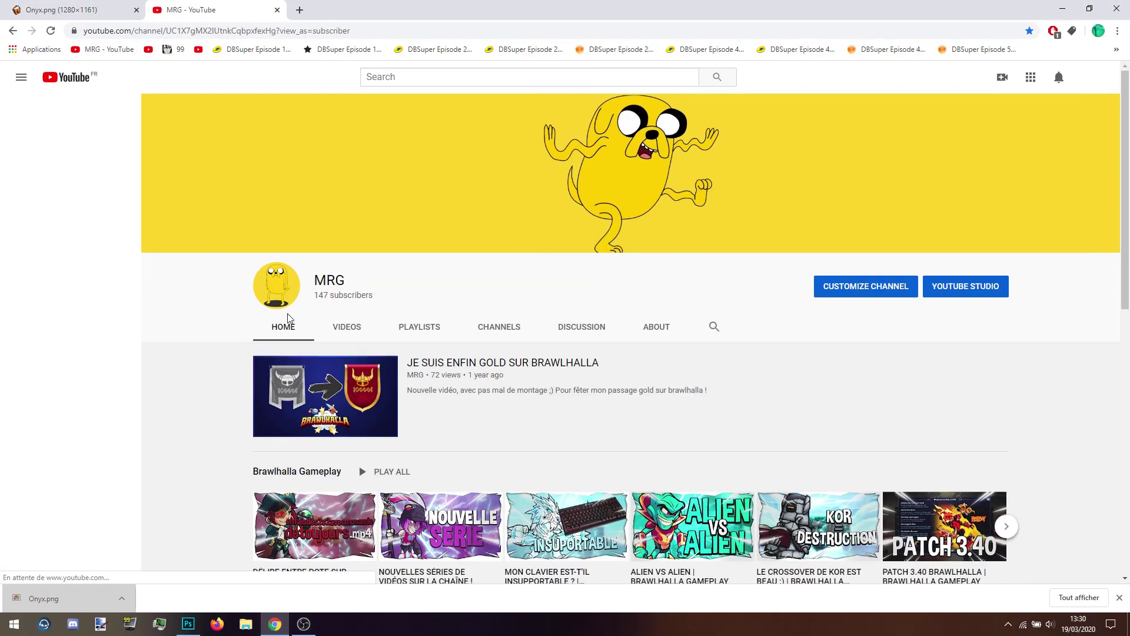
scroll(855, 222, down, 4)
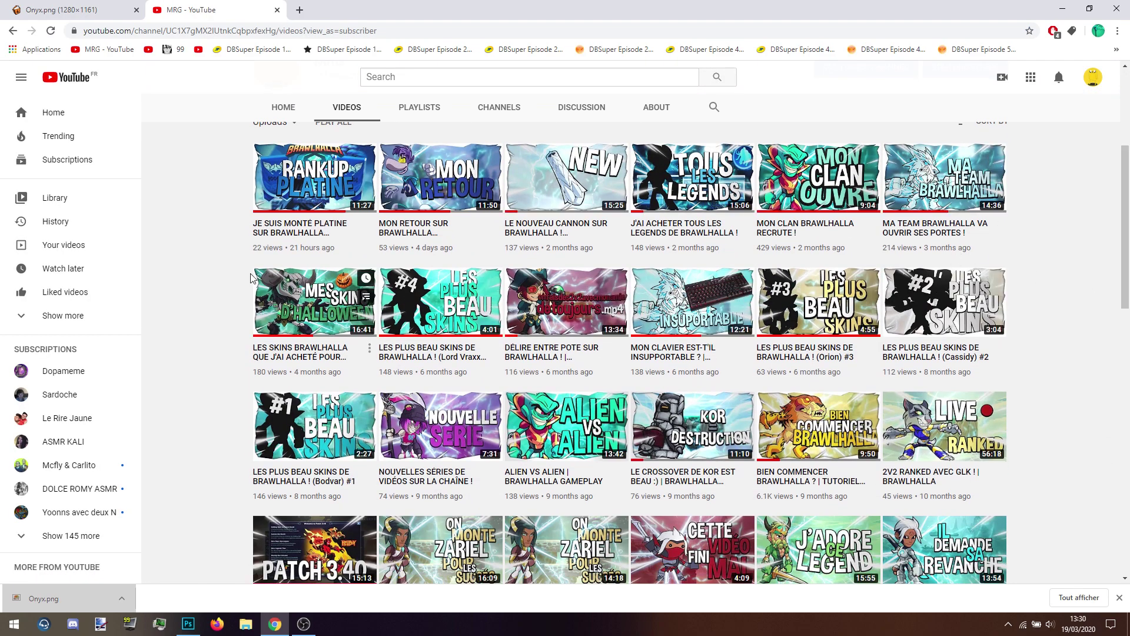
click(188, 624)
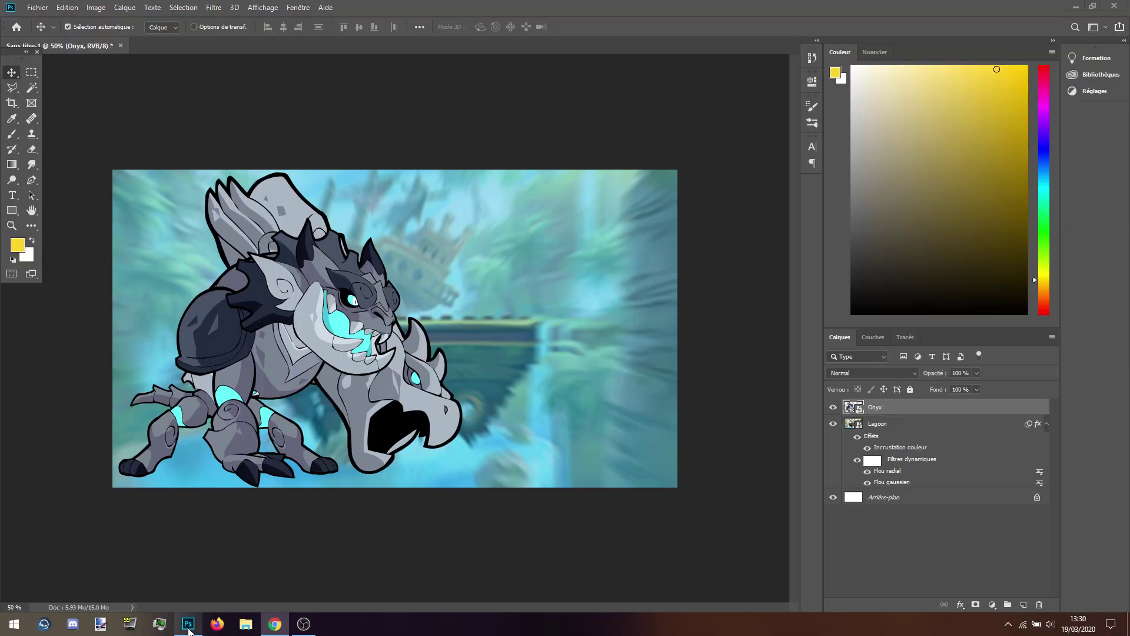
drag(300, 292, 269, 311)
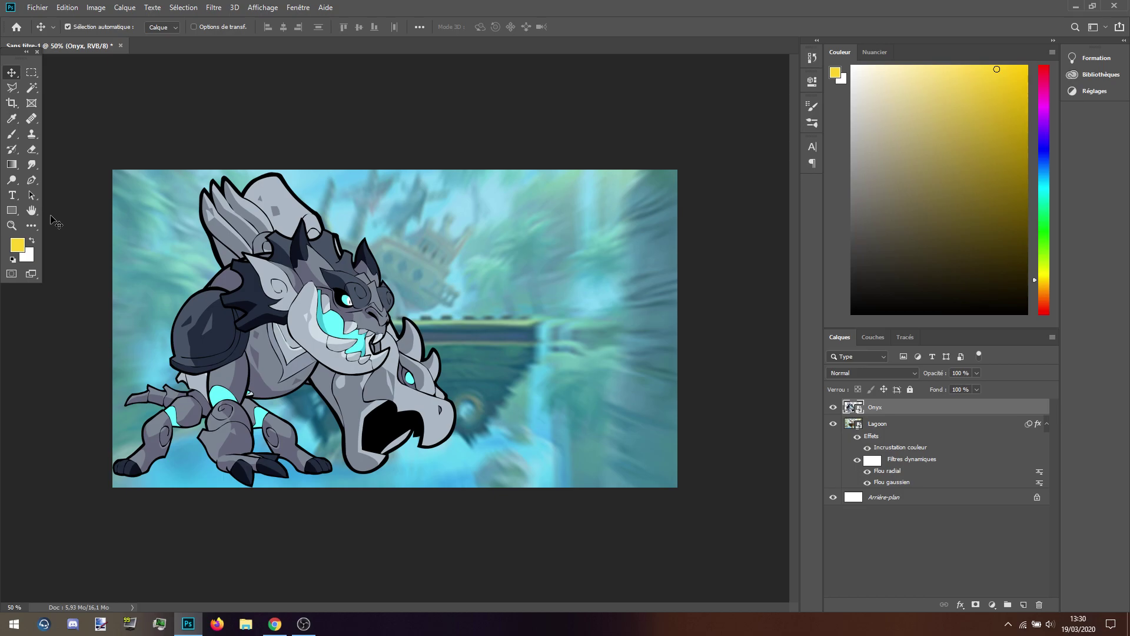
Step: Add a white text layer in the Dimbo font reading "DÉCOUBERTE" to the right of Onyx's head
click(12, 198)
key(x)
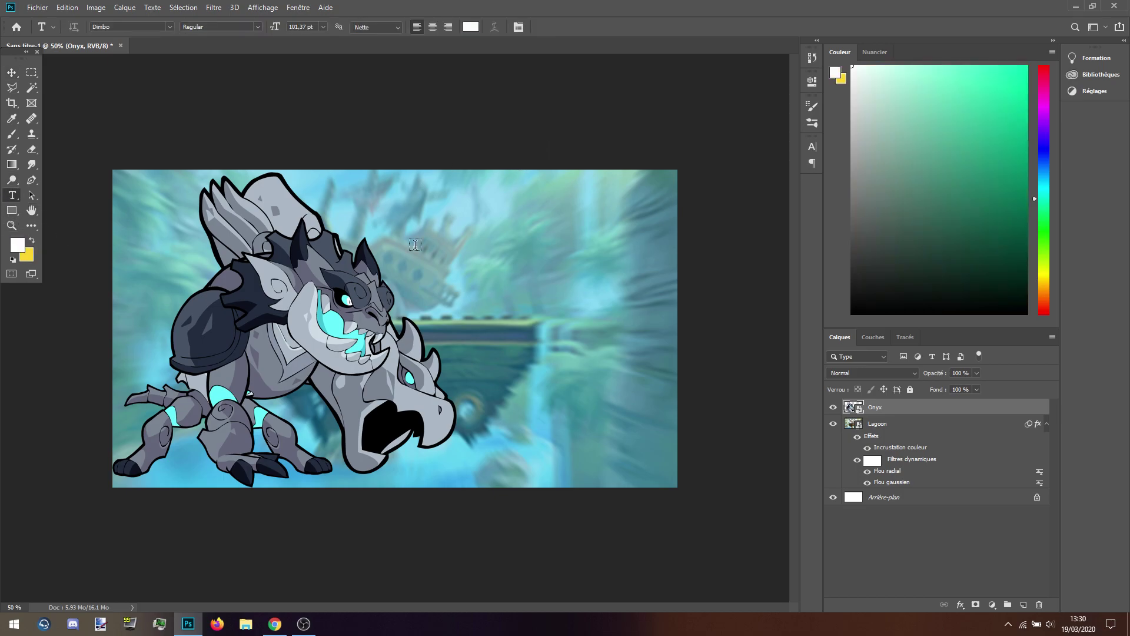
click(274, 623)
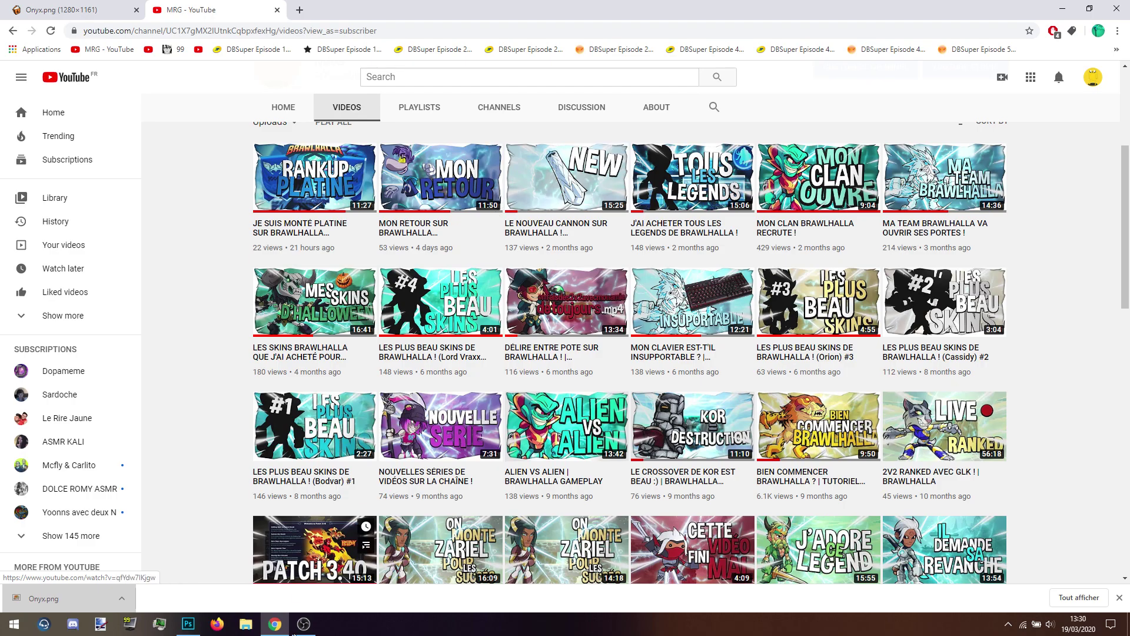
click(188, 624)
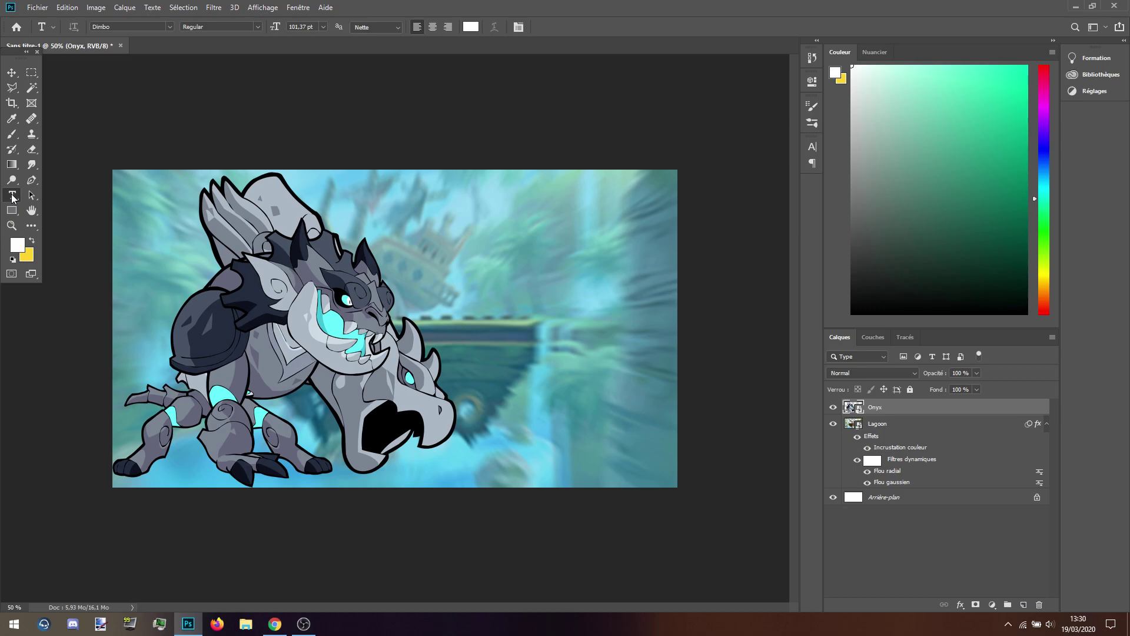
click(410, 242)
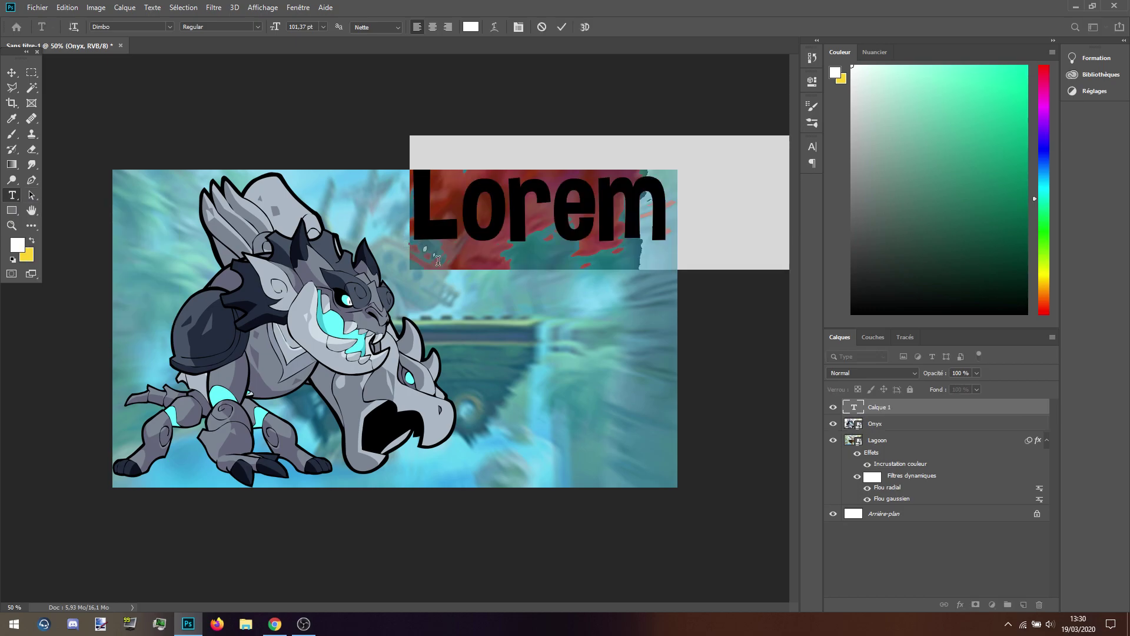
text(D)
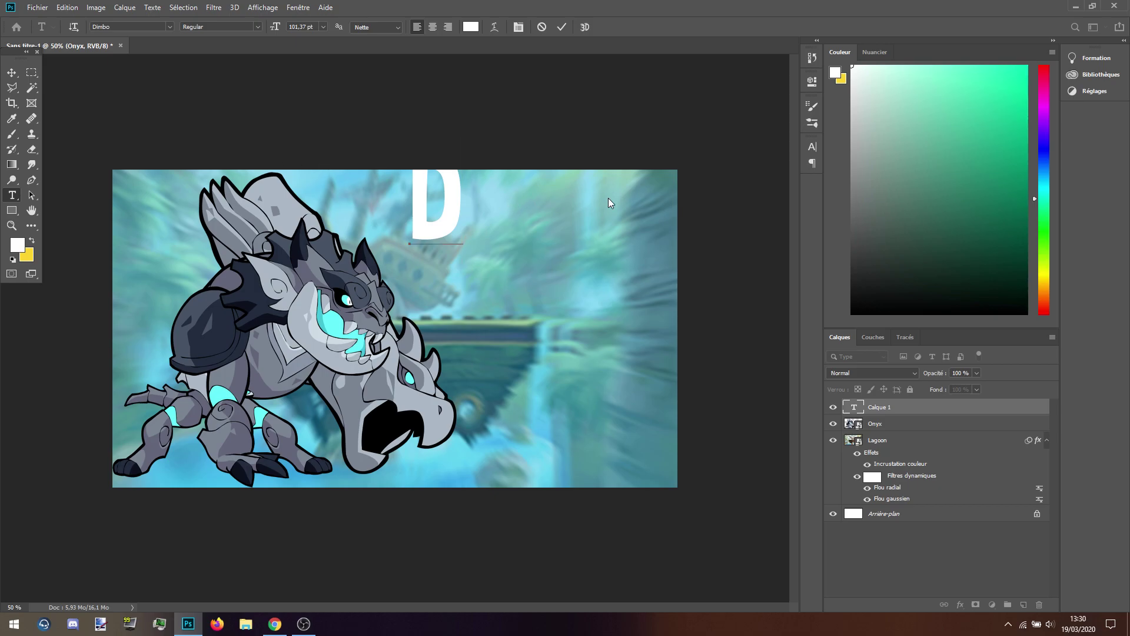
text(ECOi)
key(BackSpace)
key(BackSpace)
key(BackSpace)
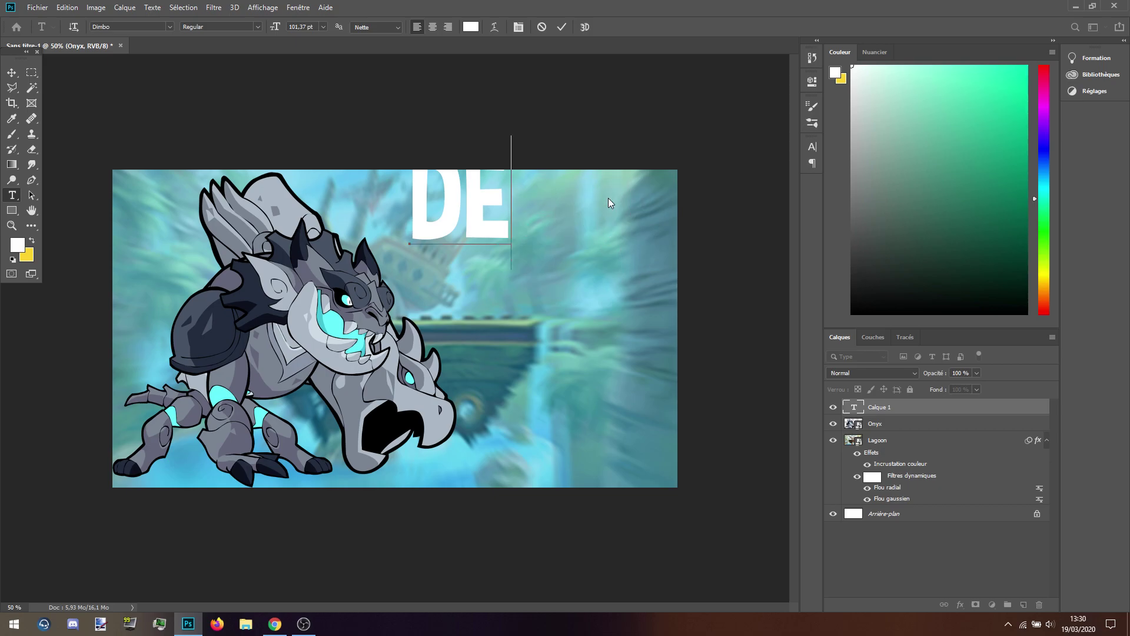
text(COUVE)
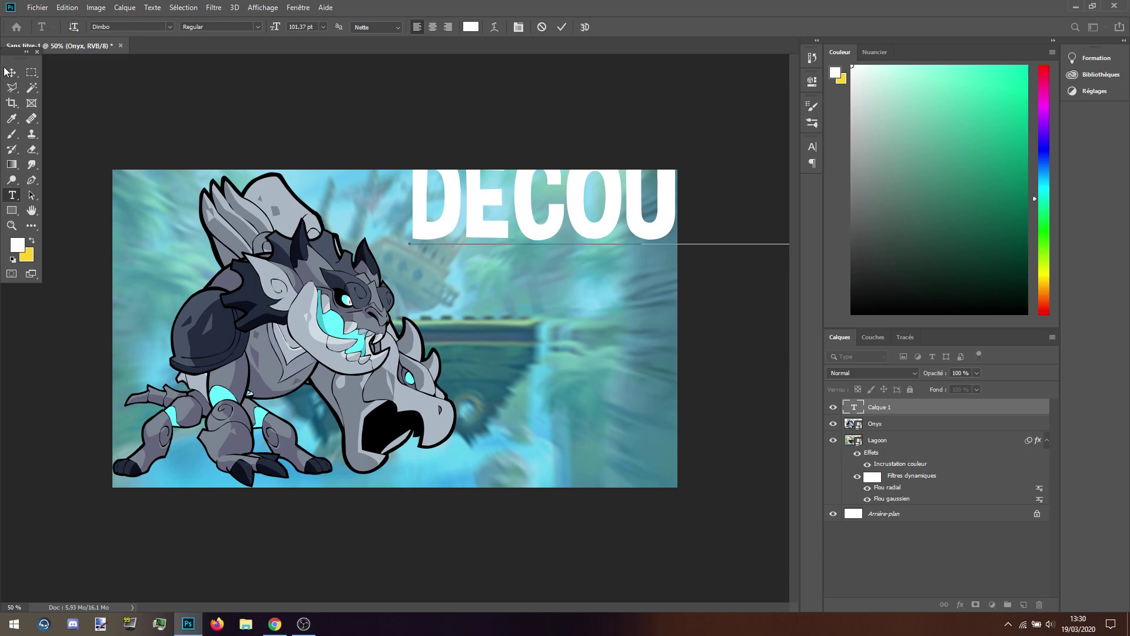
key(ctrl+Return)
Step: Scale down the title text and place it across the upper part of the canvas so the whole word fits
key(ctrl+t)
drag(406, 195, 554, 206)
drag(677, 158, 384, 222)
key(Return)
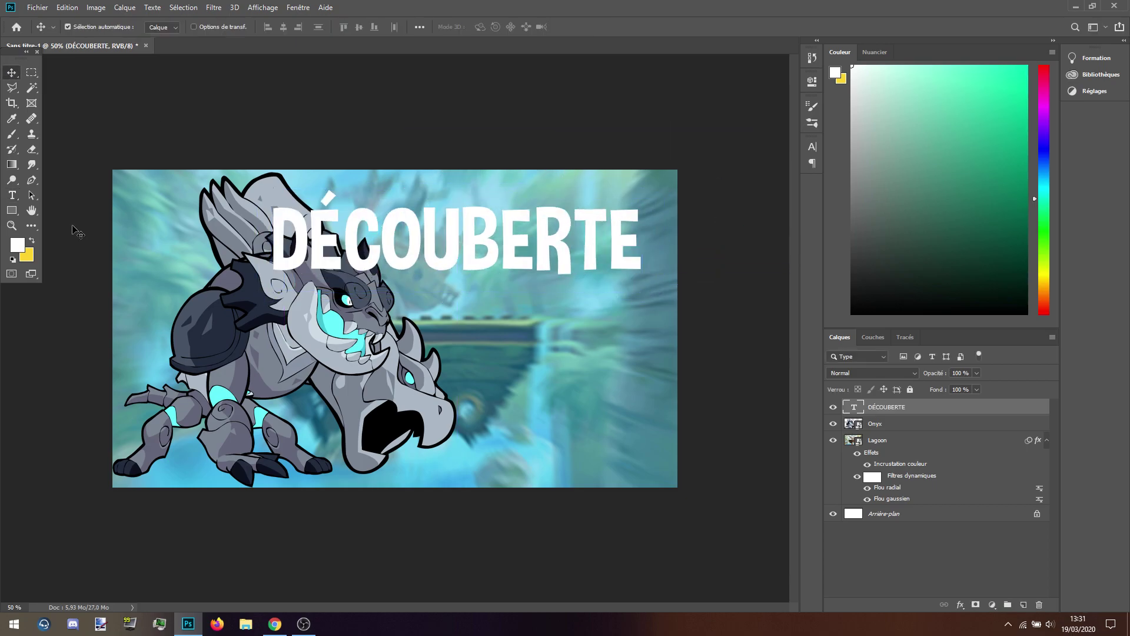
Step: Correct the title's spelling to "DÉCOUVERTE" and shift the text slightly to the right
click(11, 195)
click(485, 237)
key(BackSpace)
text(V)
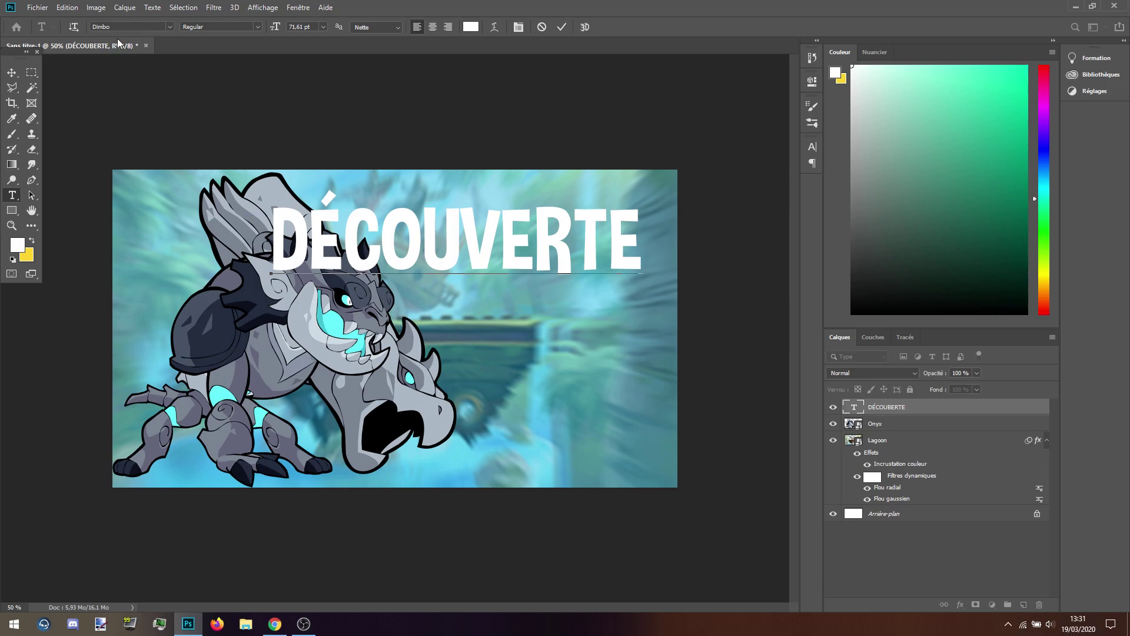
click(11, 73)
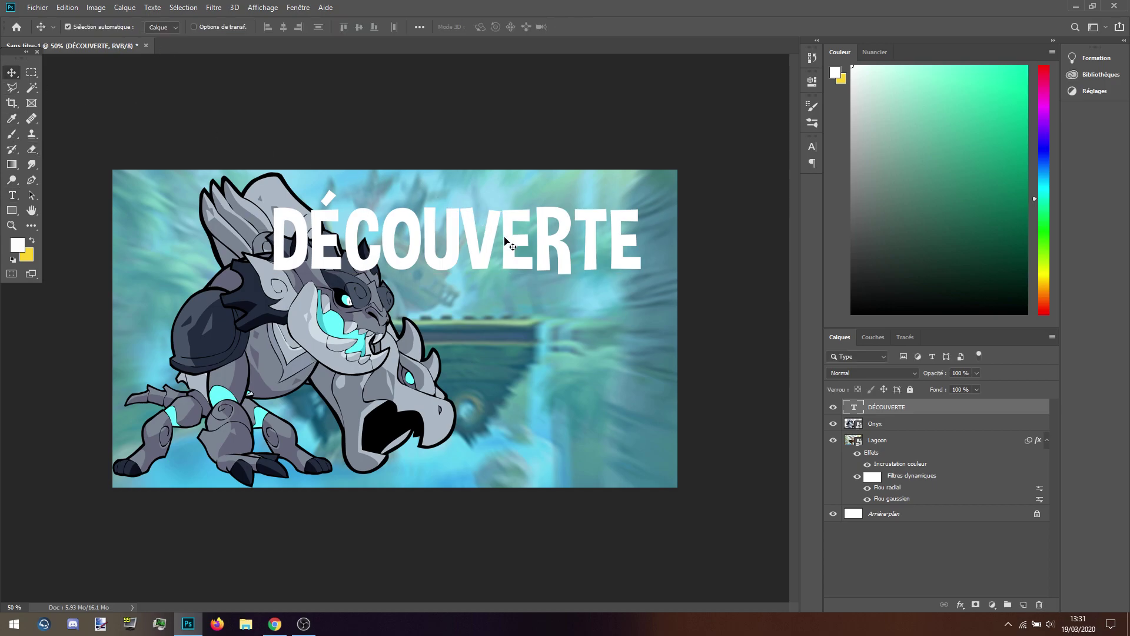
drag(510, 239, 532, 236)
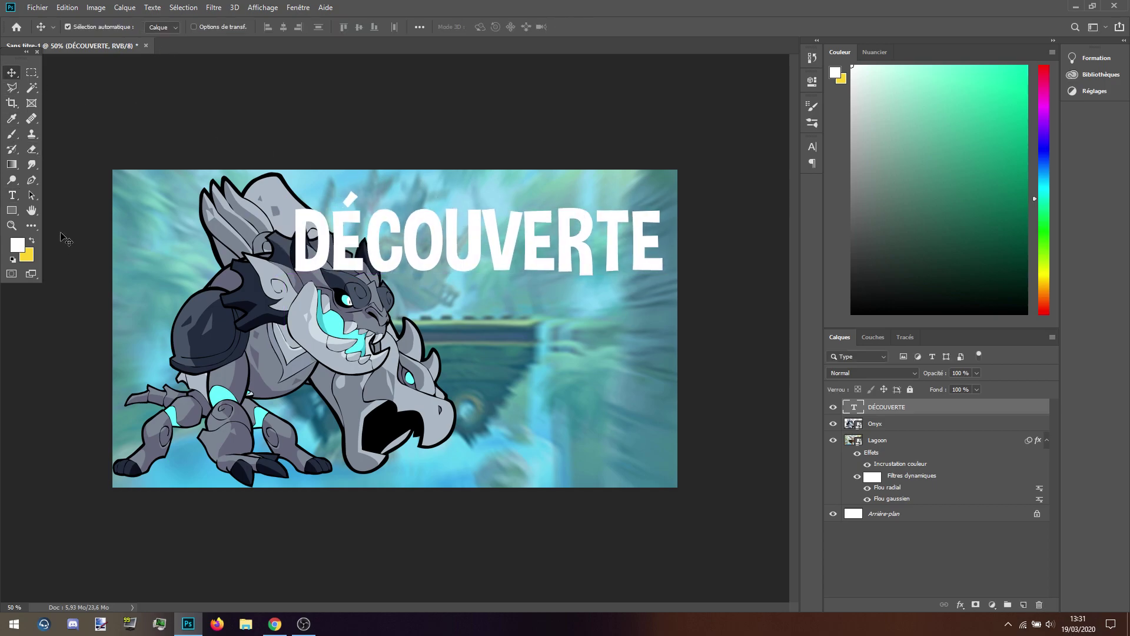
Step: Add a second white text line reading "D'ONYX" and stack it closely beneath "DÉCOUVERTE", with both lines moved lower on the canvas
click(2, 195)
click(322, 381)
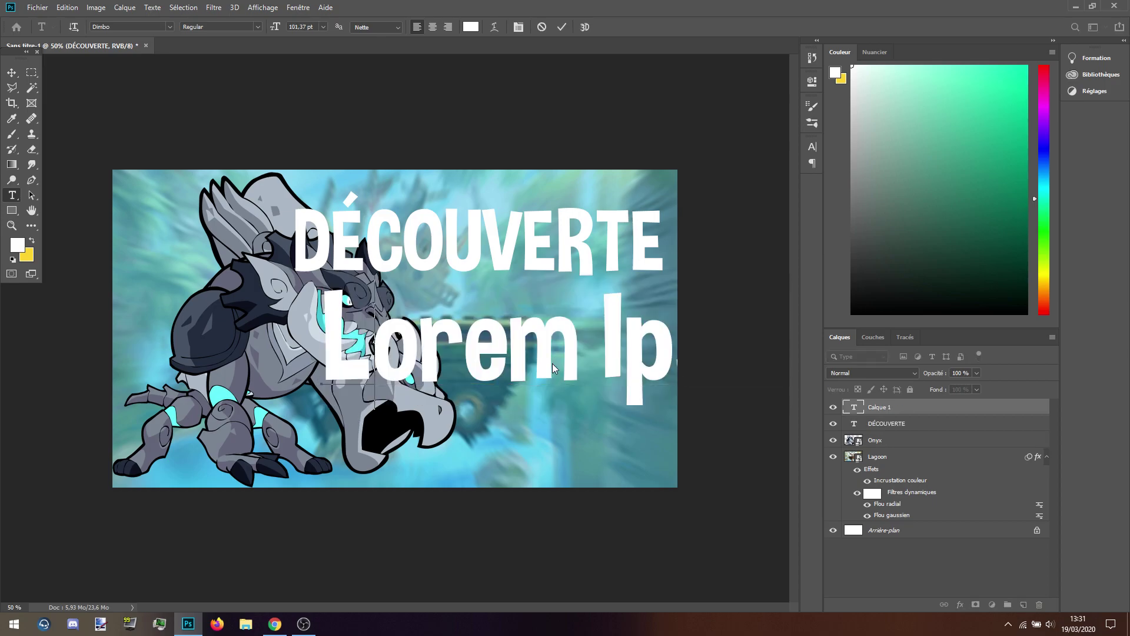
text(D)
text('ONY)
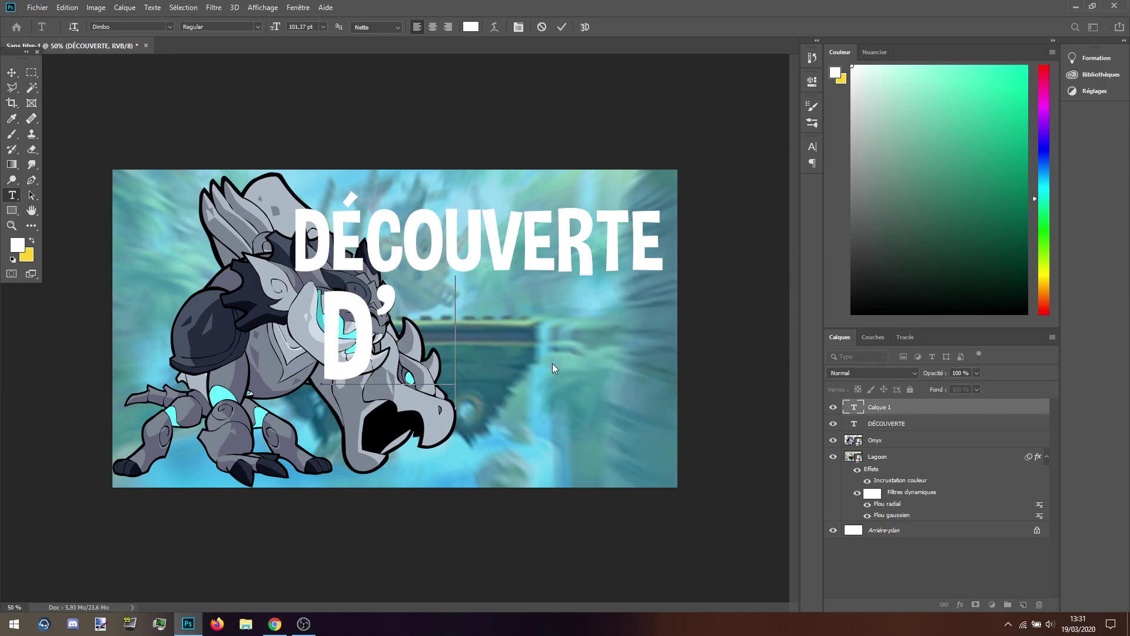
text(X)
click(11, 73)
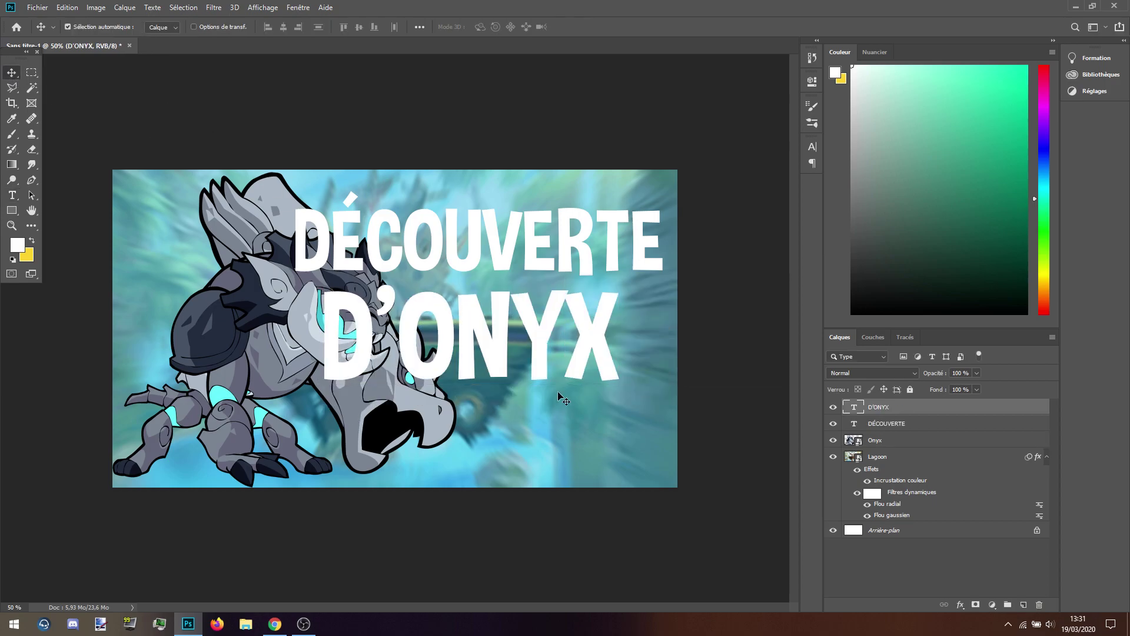
drag(541, 365, 557, 411)
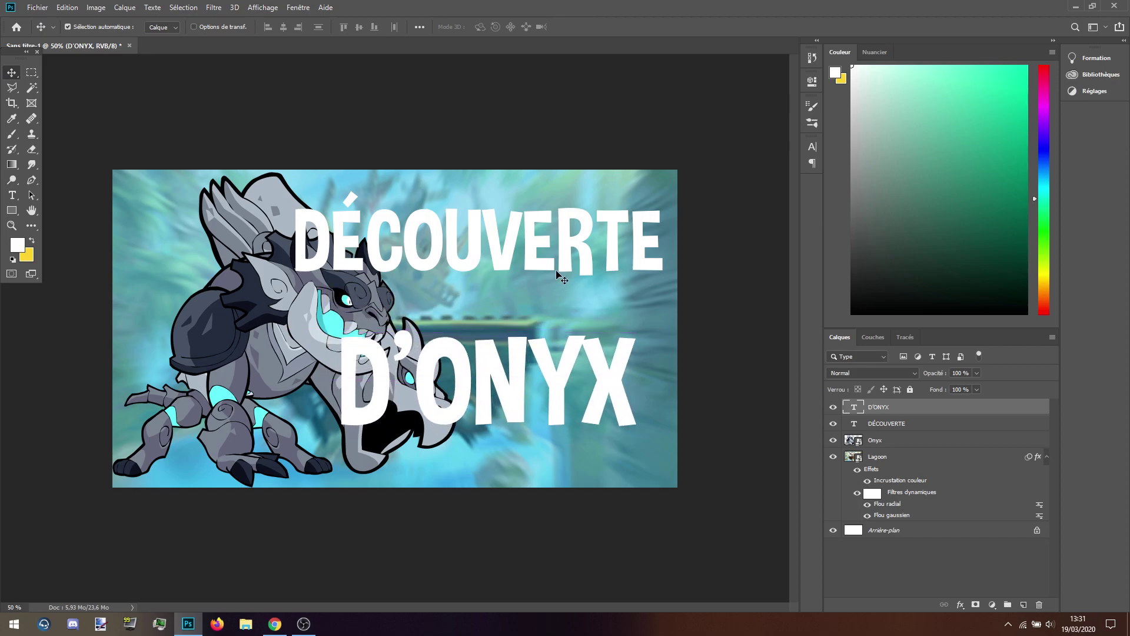
drag(570, 268, 565, 309)
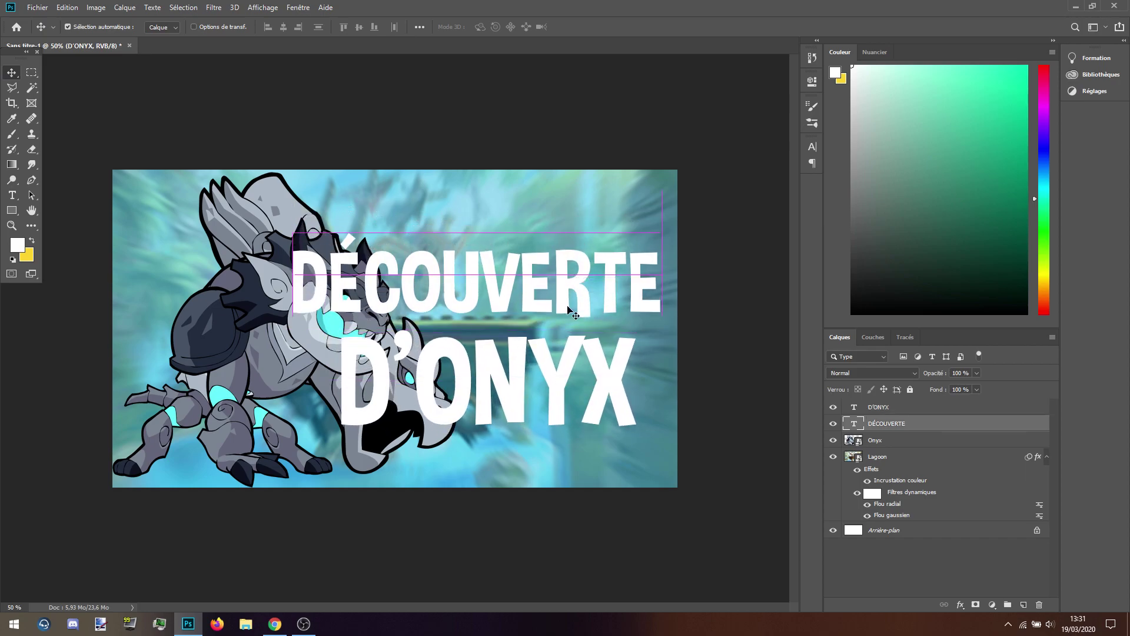
Step: Add a black drop shadow to the DÉCOUVERTE text layer with its distance set to 12 px
right_click(903, 425)
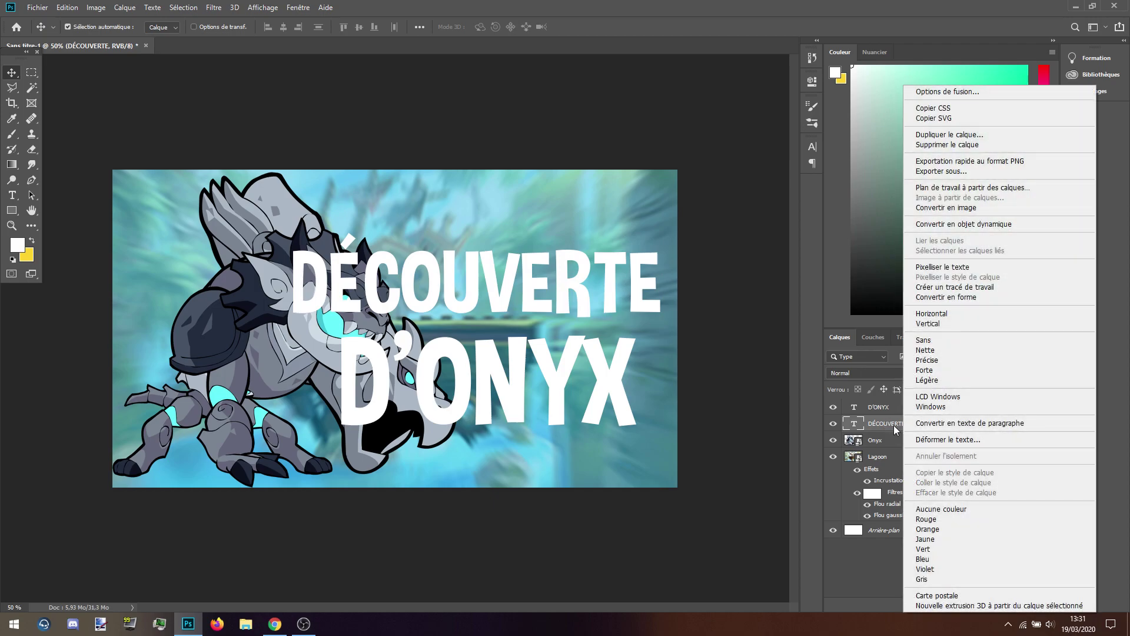
click(958, 88)
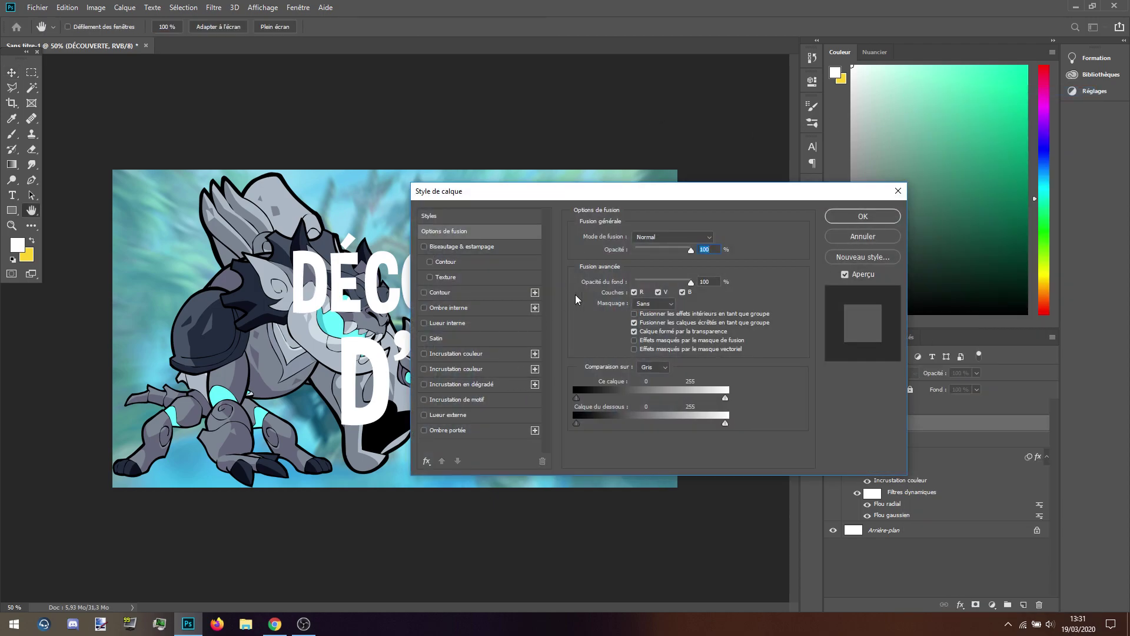
drag(675, 196, 884, 134)
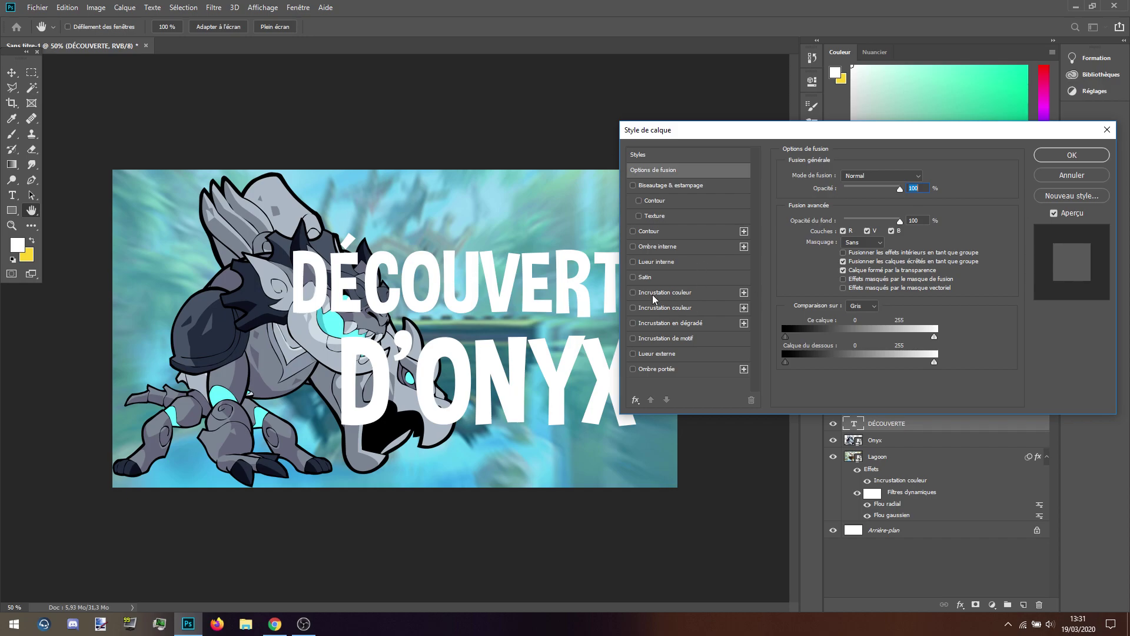
click(633, 369)
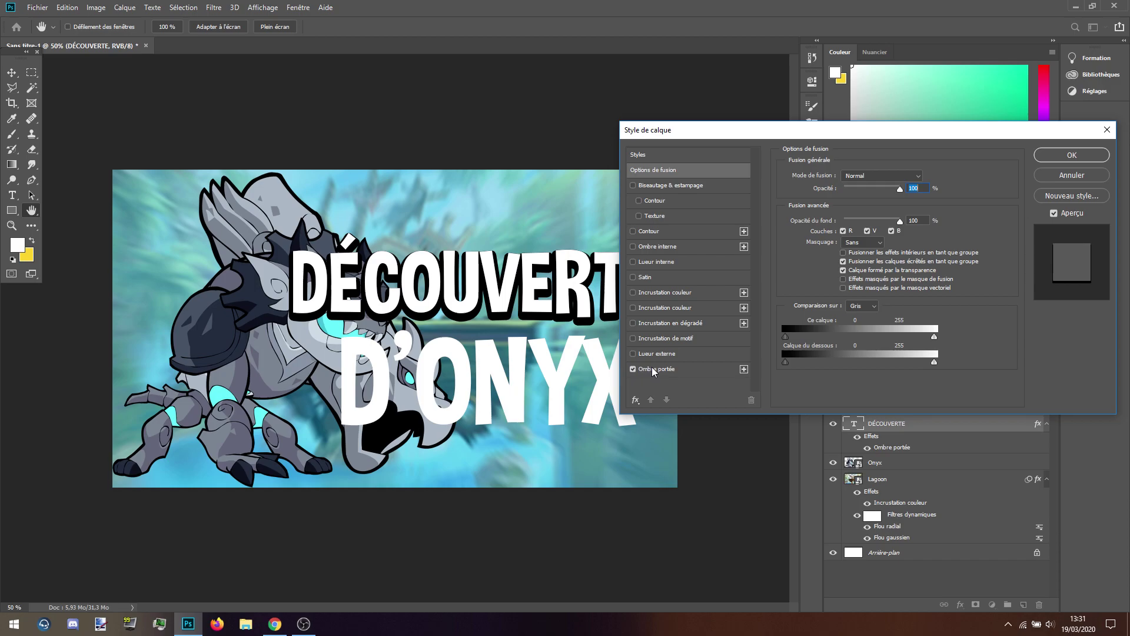
click(655, 369)
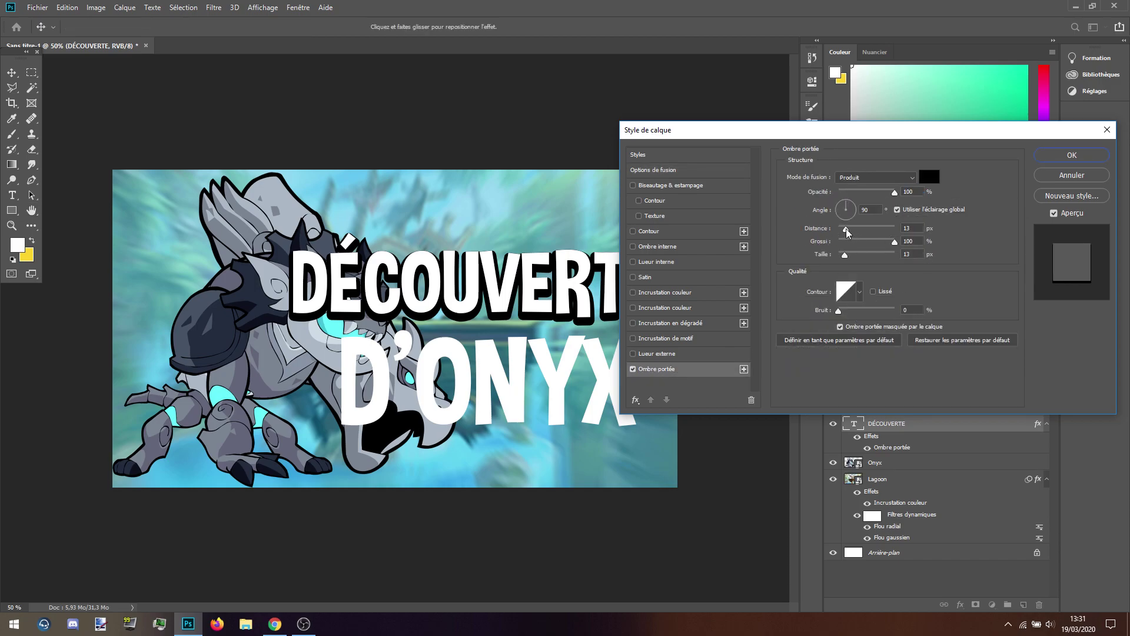
drag(846, 229, 845, 230)
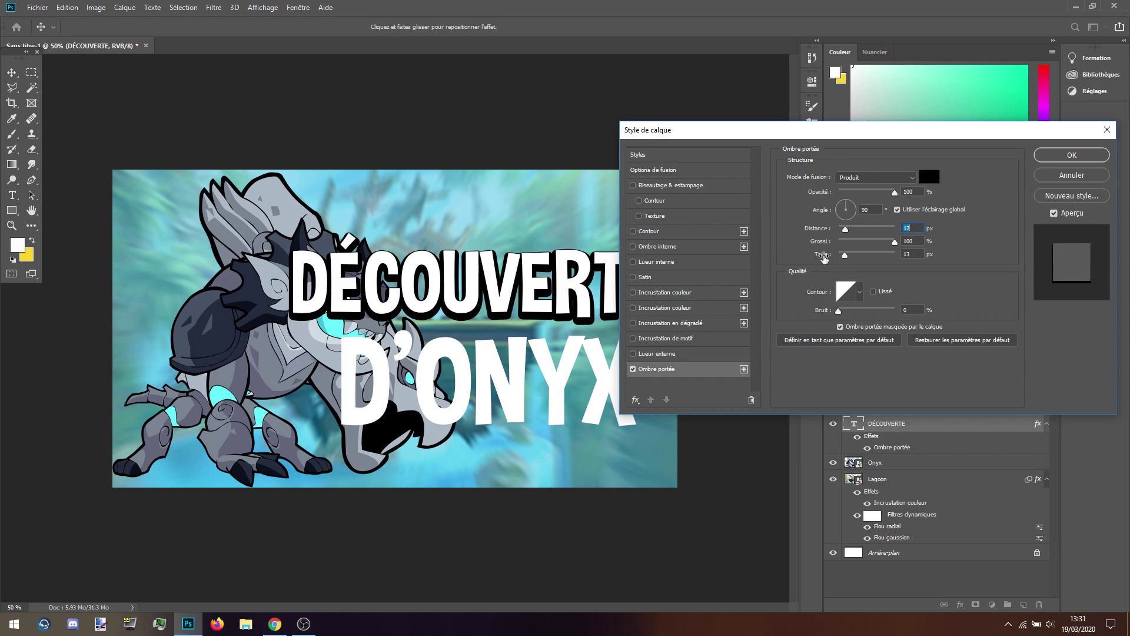
drag(933, 136, 608, 166)
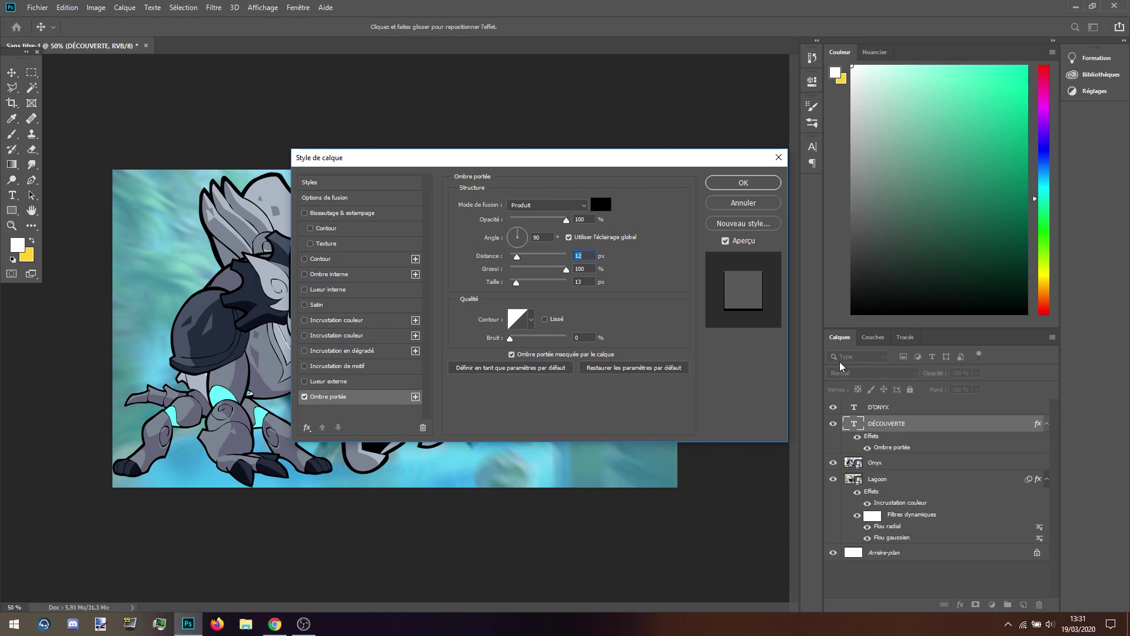
click(756, 186)
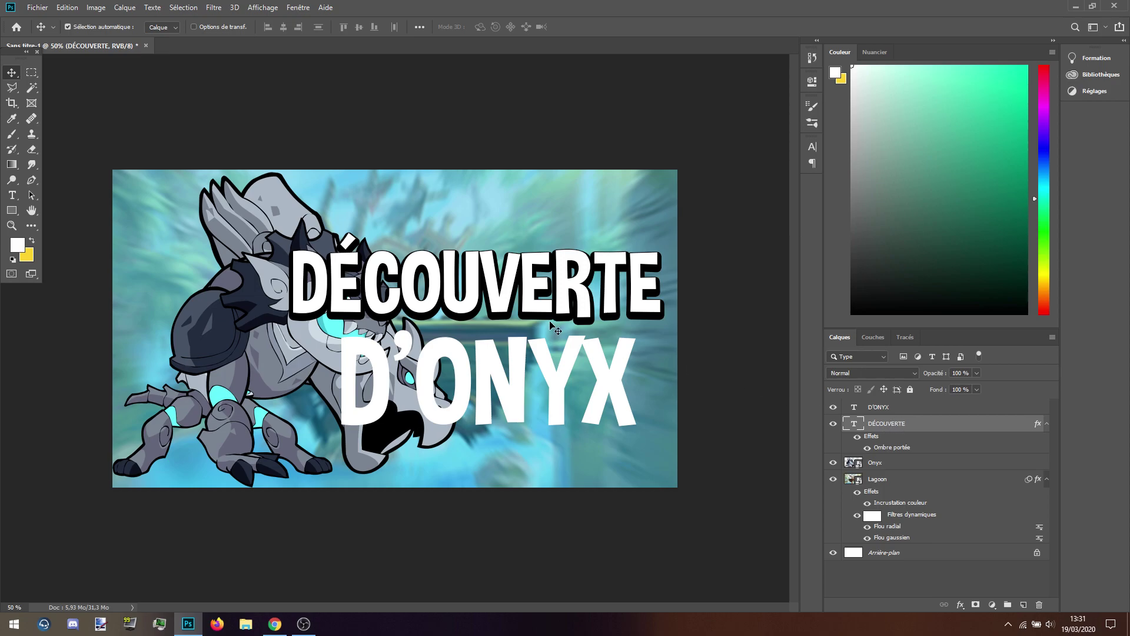
Step: Add the same black drop shadow to the D'ONYX text layer
right_click(915, 410)
click(956, 80)
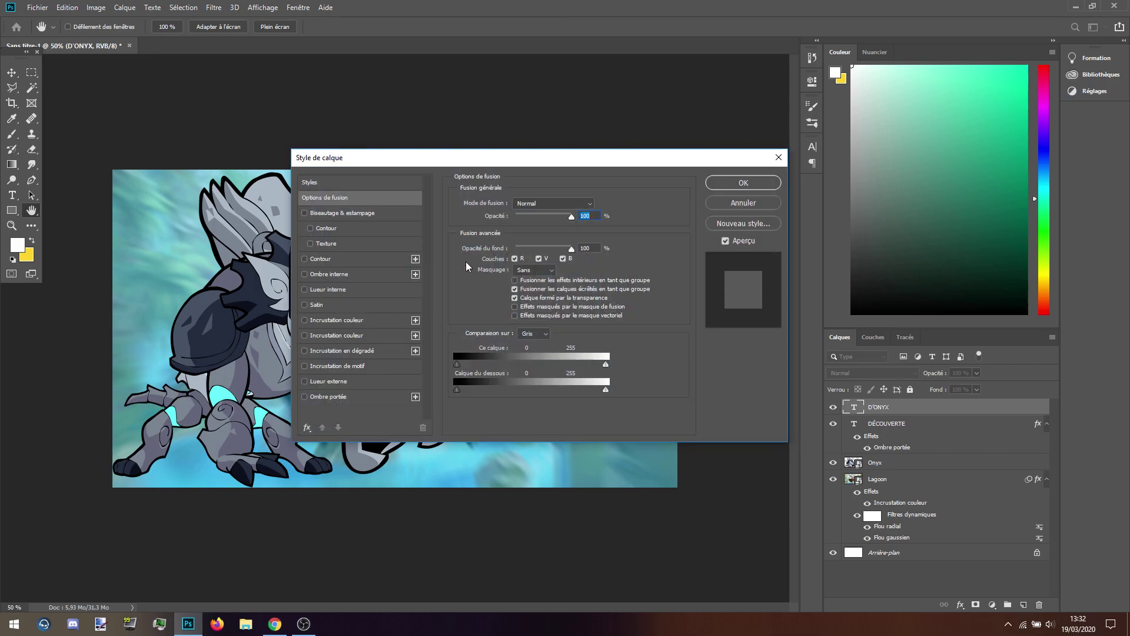
drag(517, 157, 800, 124)
click(387, 390)
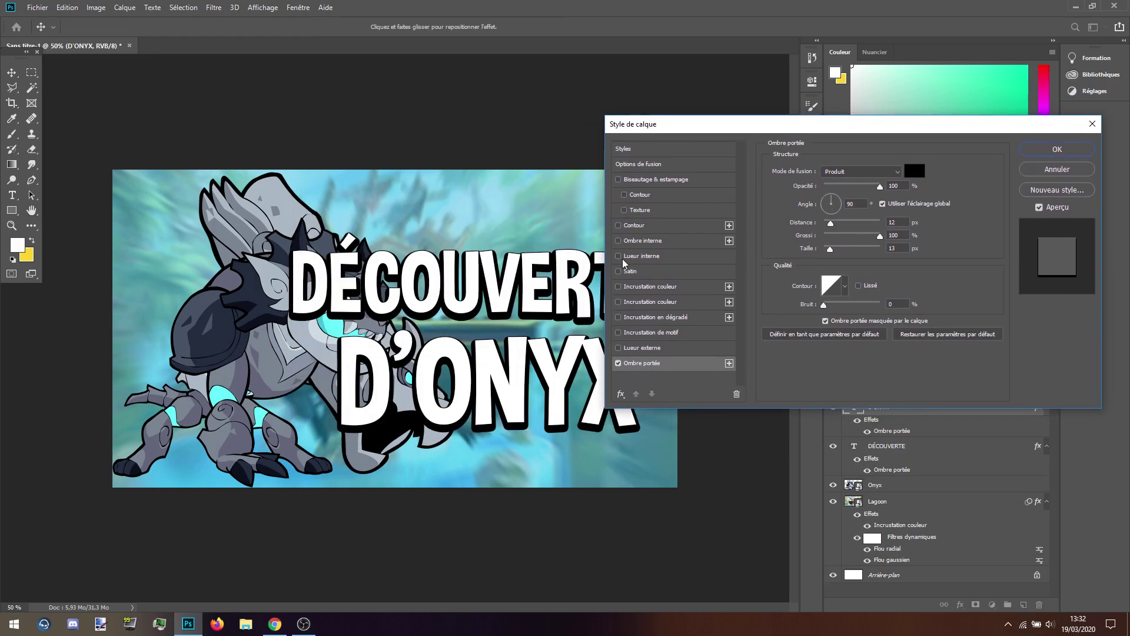
Step: Apply a blue color overlay at 100% opacity to D'ONYX, and raise the DÉCOUVERTE line slightly
click(619, 287)
click(631, 292)
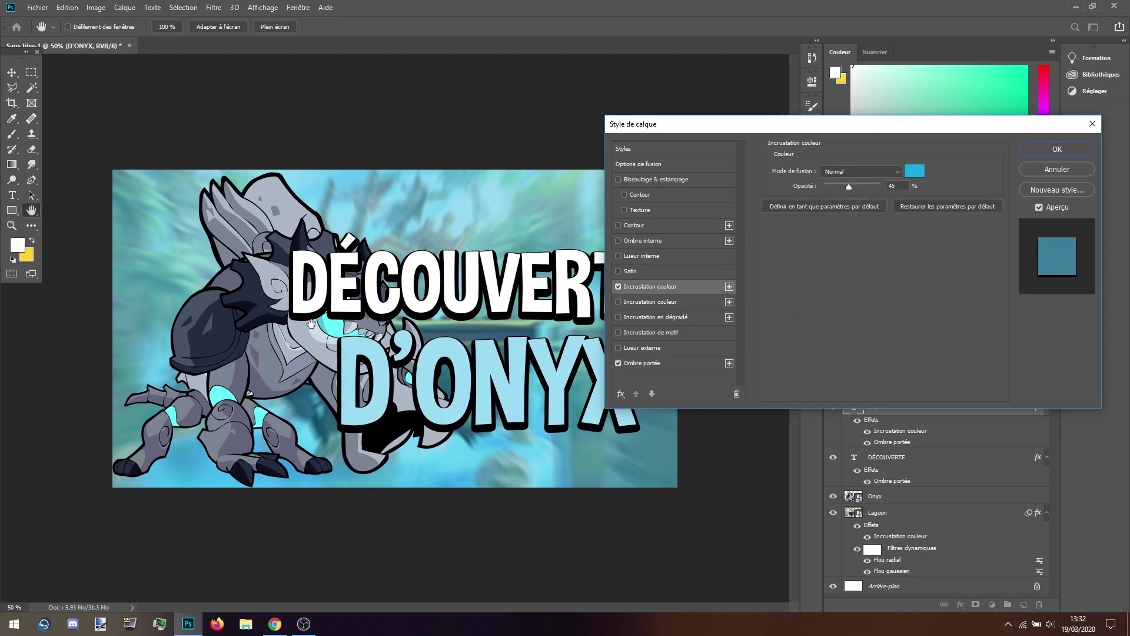
drag(850, 189, 991, 192)
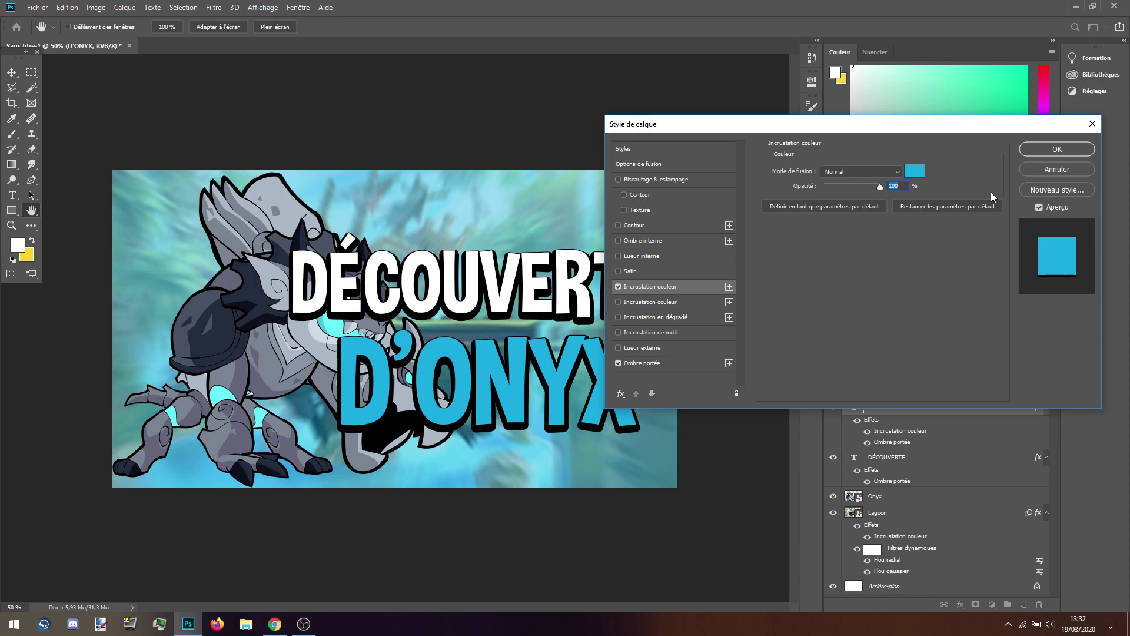
click(1057, 149)
mouse_move(516, 273)
mouse_down()
mouse_move(517, 252)
mouse_move(513, 264)
mouse_up()
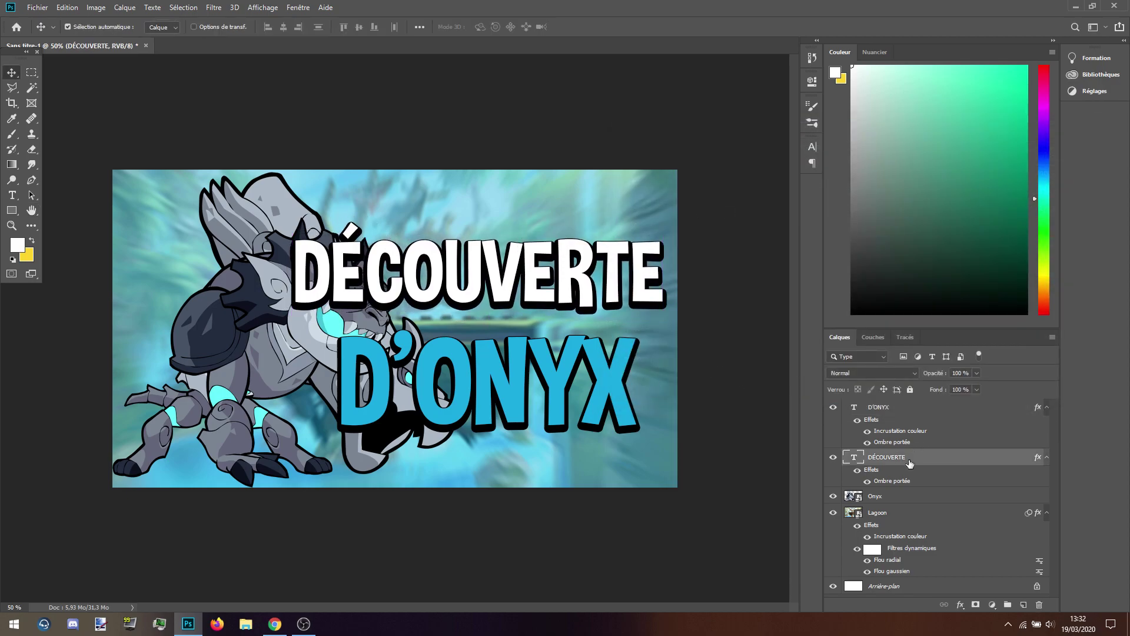
Step: Scale down the Onyx character and reposition it at the lower left of the canvas, keeping its feet inside the frame
click(889, 502)
key(ctrl+t)
drag(465, 171, 415, 176)
drag(346, 284, 351, 329)
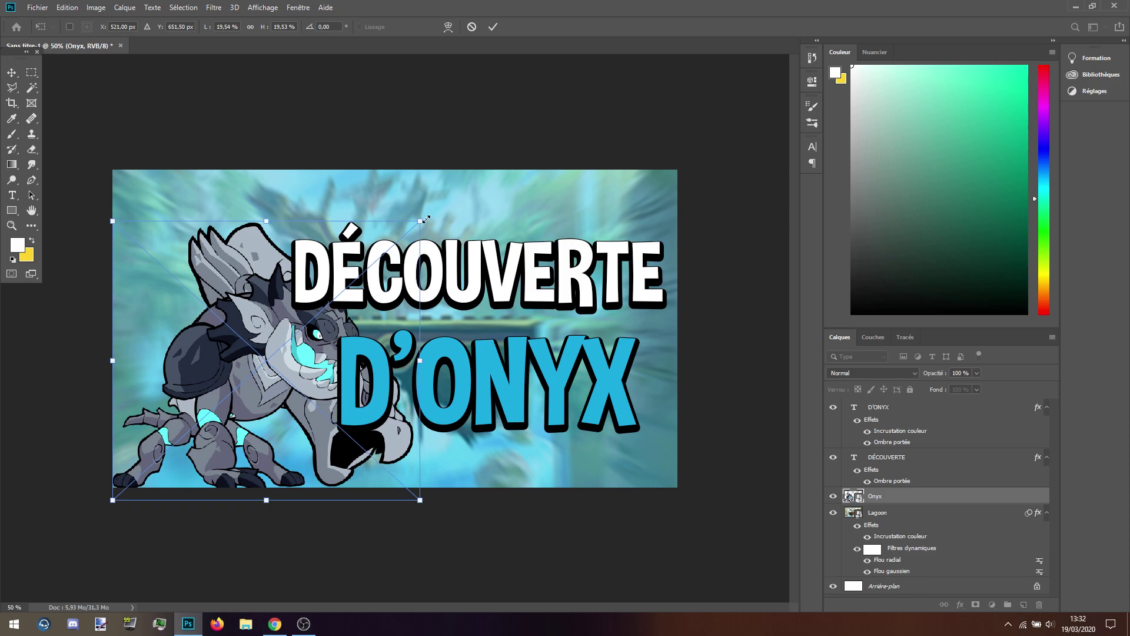
drag(424, 220, 435, 209)
mouse_move(377, 274)
mouse_down()
mouse_move(372, 261)
mouse_move(361, 275)
mouse_move(369, 260)
mouse_up()
key(Return)
Step: Move both title lines up the canvas and bring D'ONYX close beneath DÉCOUVERTE
drag(546, 383, 549, 367)
drag(520, 296, 507, 283)
drag(501, 361, 496, 346)
drag(530, 286, 528, 286)
click(514, 355)
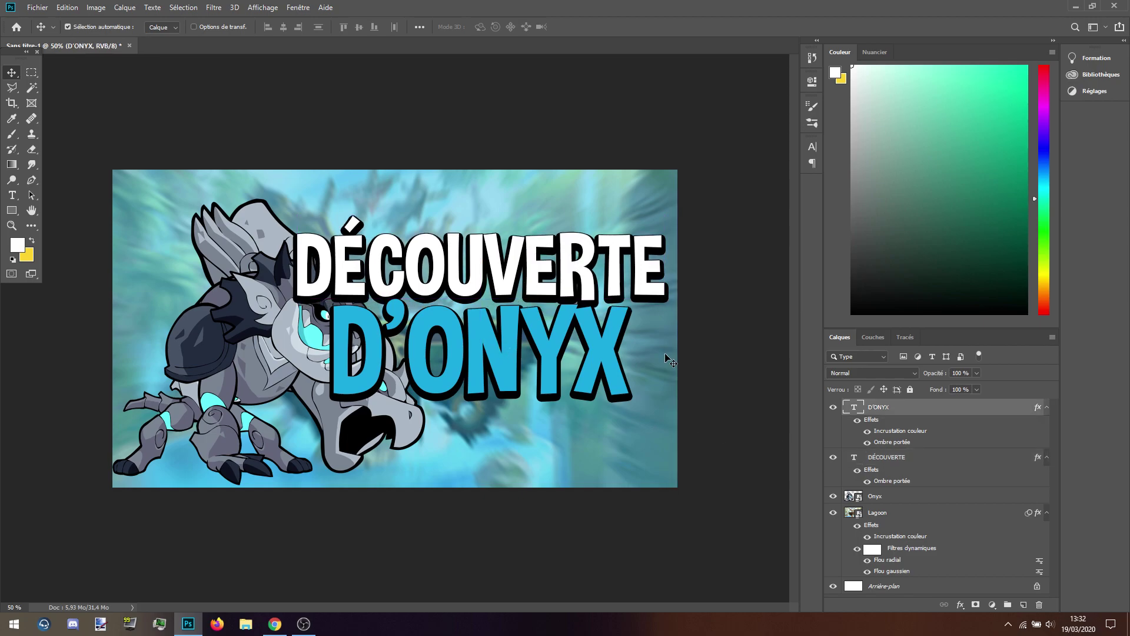
Step: Warp the D'ONYX text with a horizontal Arc style at a bend of -6%
click(12, 196)
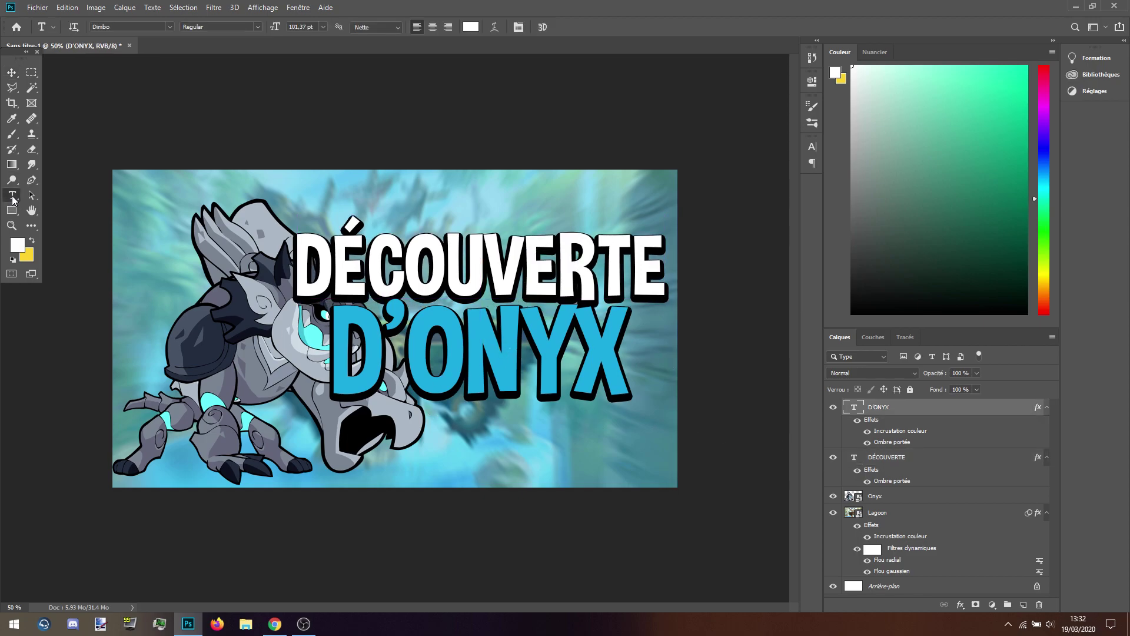
click(492, 27)
drag(811, 216, 729, 175)
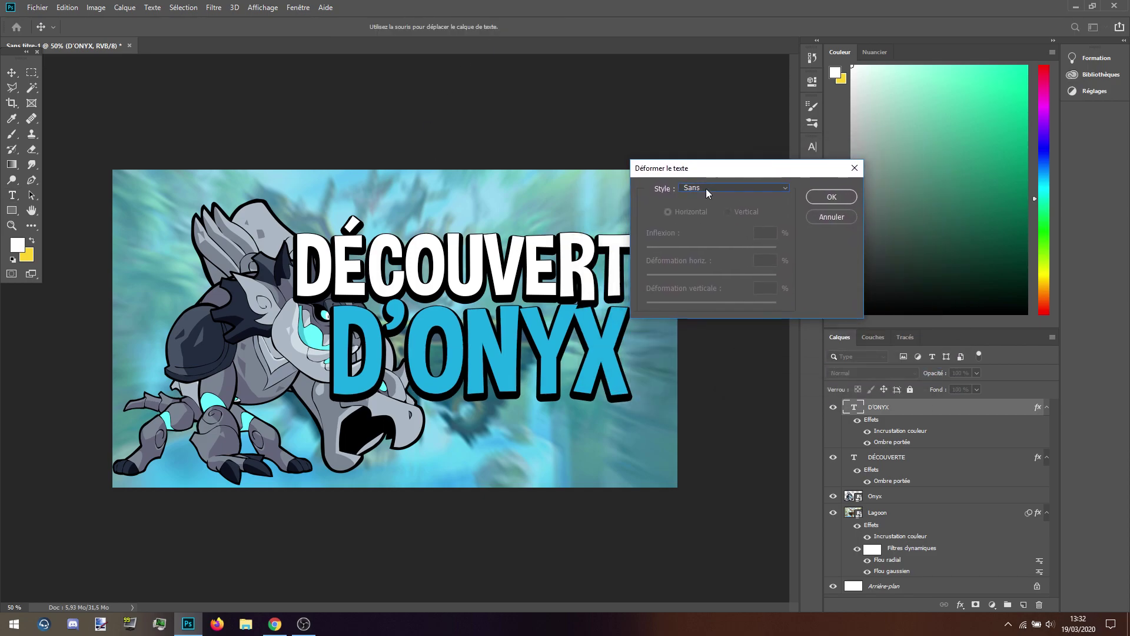
click(708, 188)
click(701, 223)
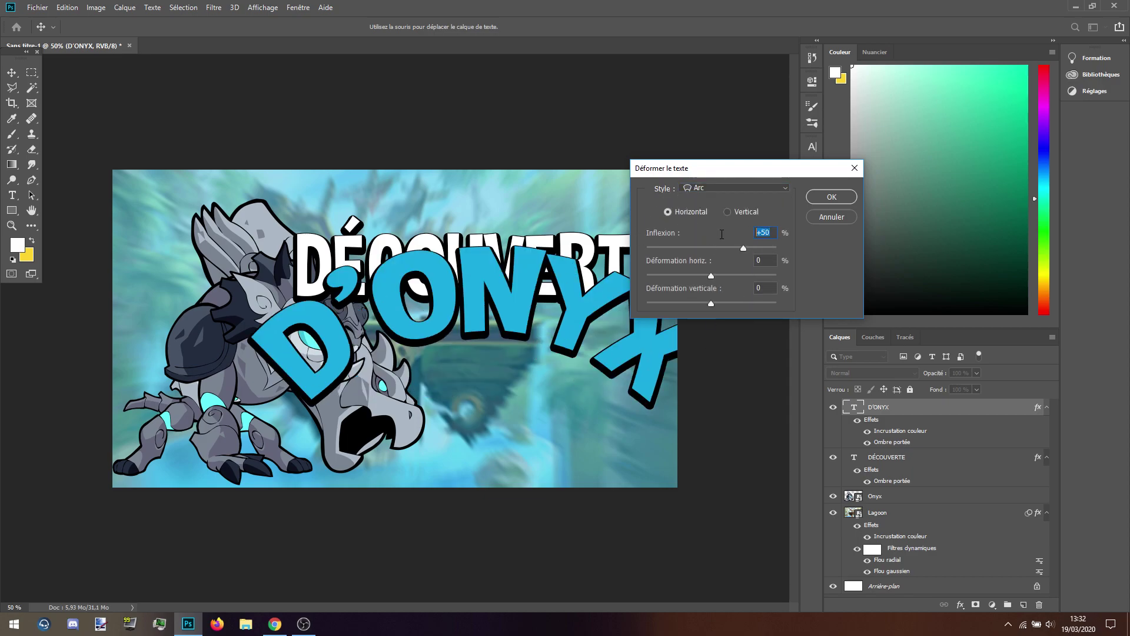
text(6)
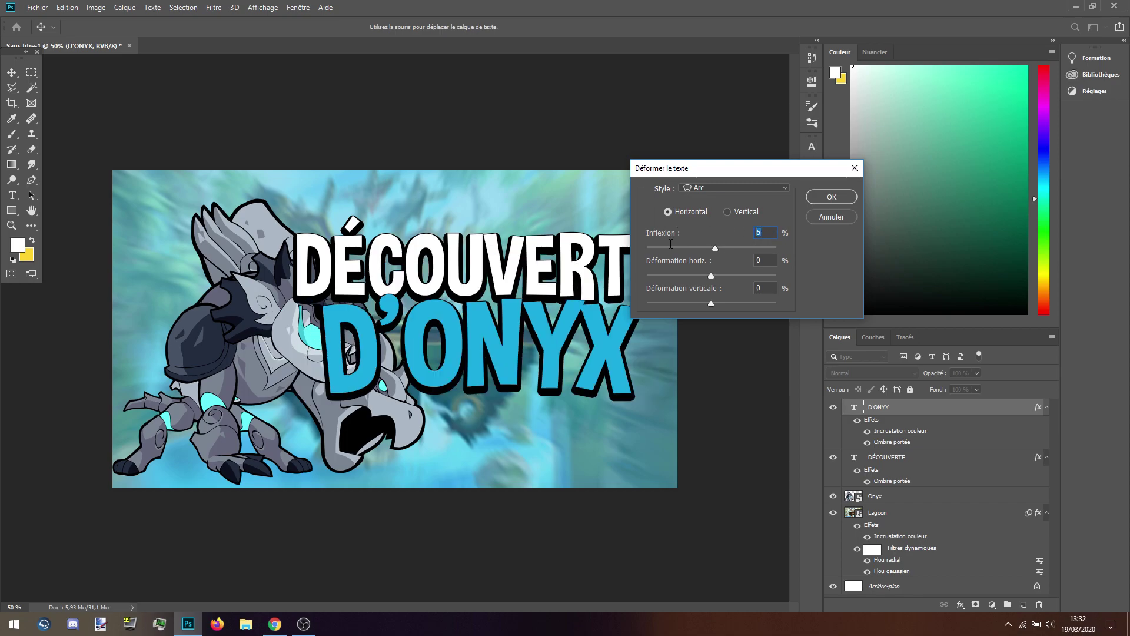
text(-6)
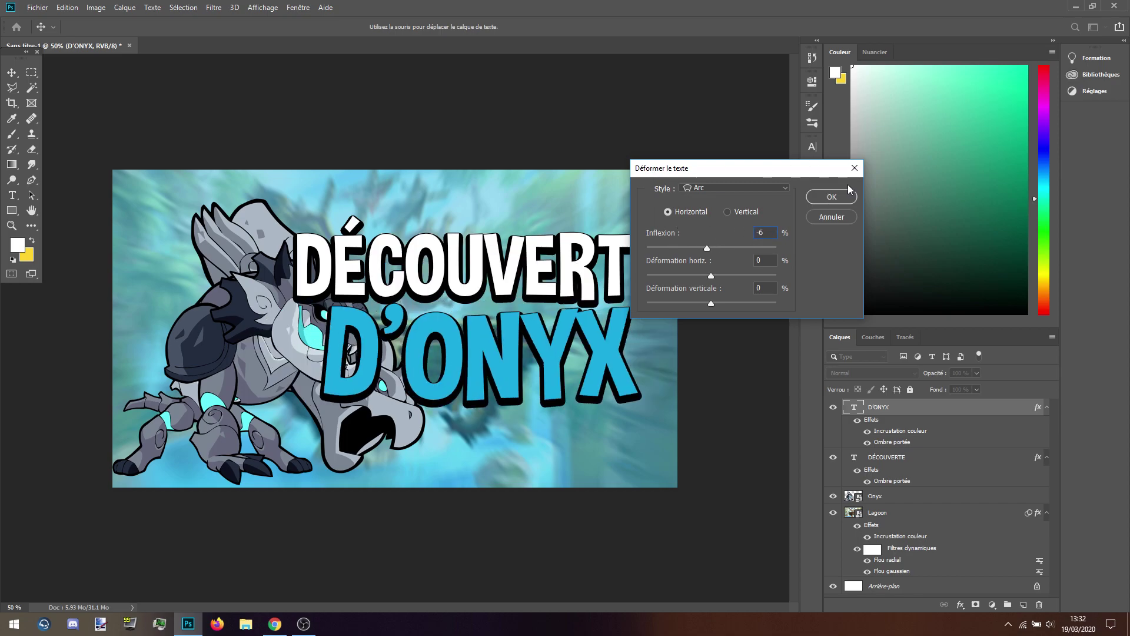
click(831, 197)
key(v)
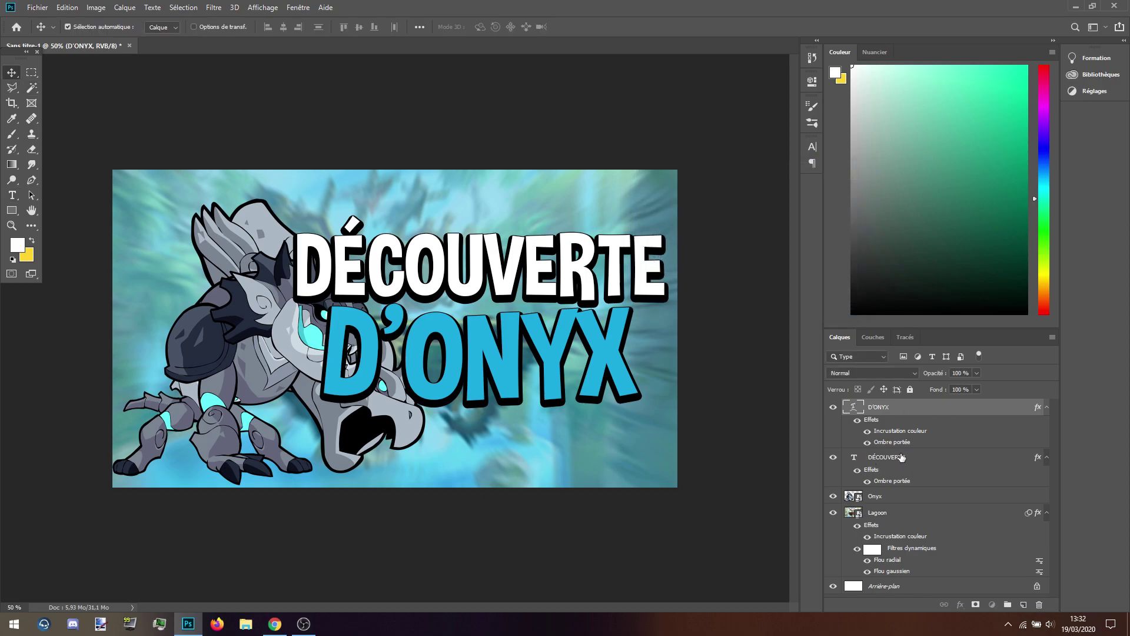
Step: Warp the DÉCOUVERTE text with a horizontal Arc style at a bend of -6%
click(901, 456)
click(9, 199)
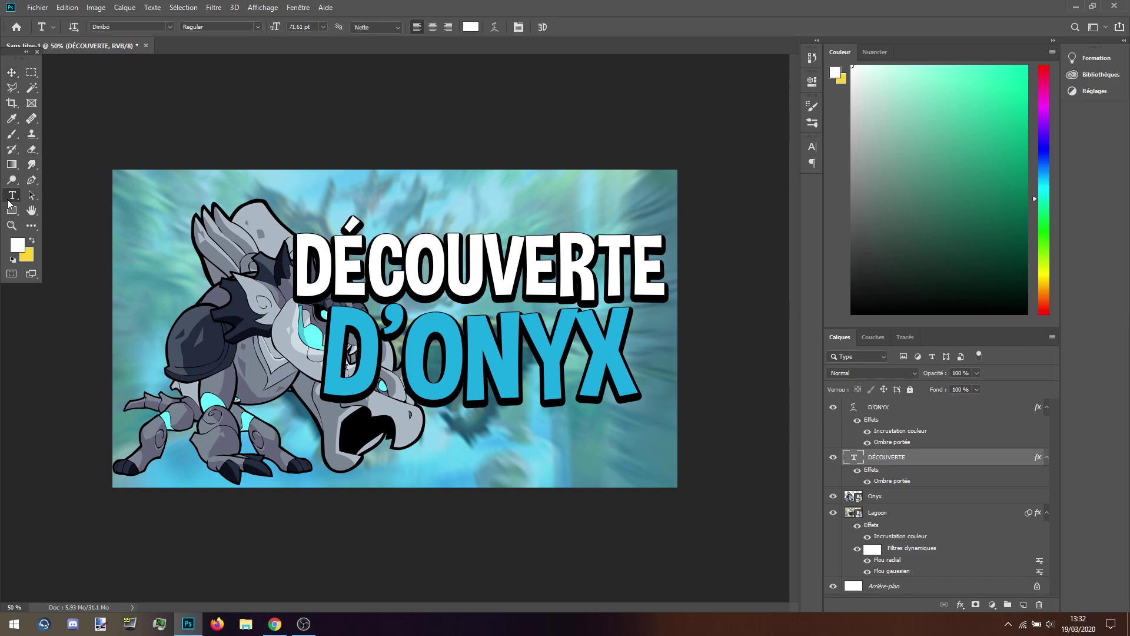
click(494, 26)
click(768, 188)
click(740, 222)
text(6)
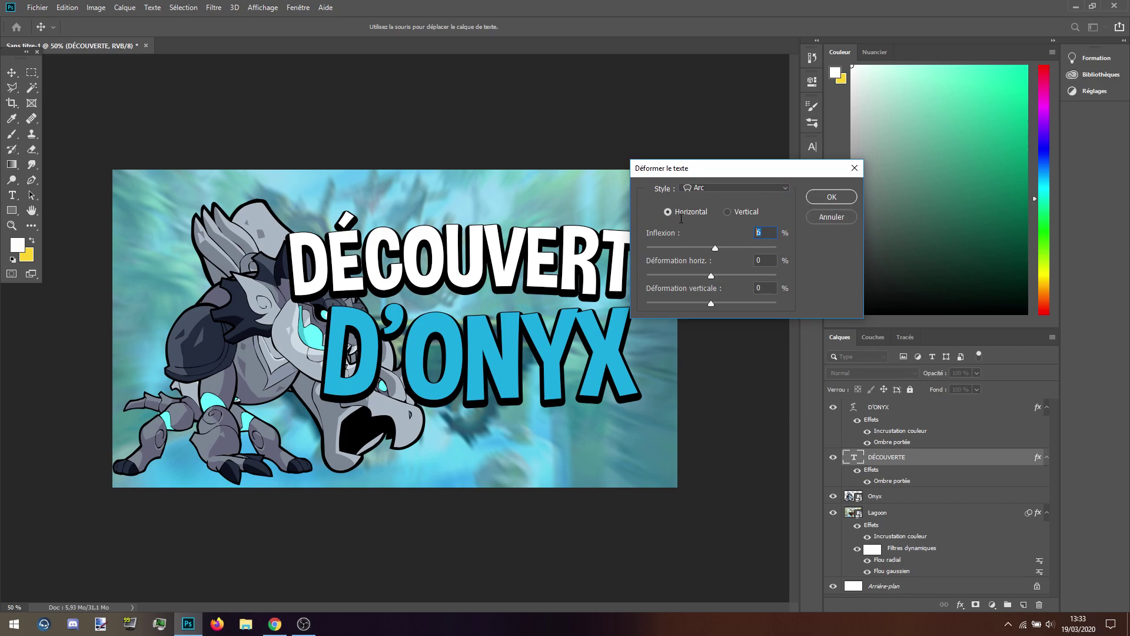
text(-6)
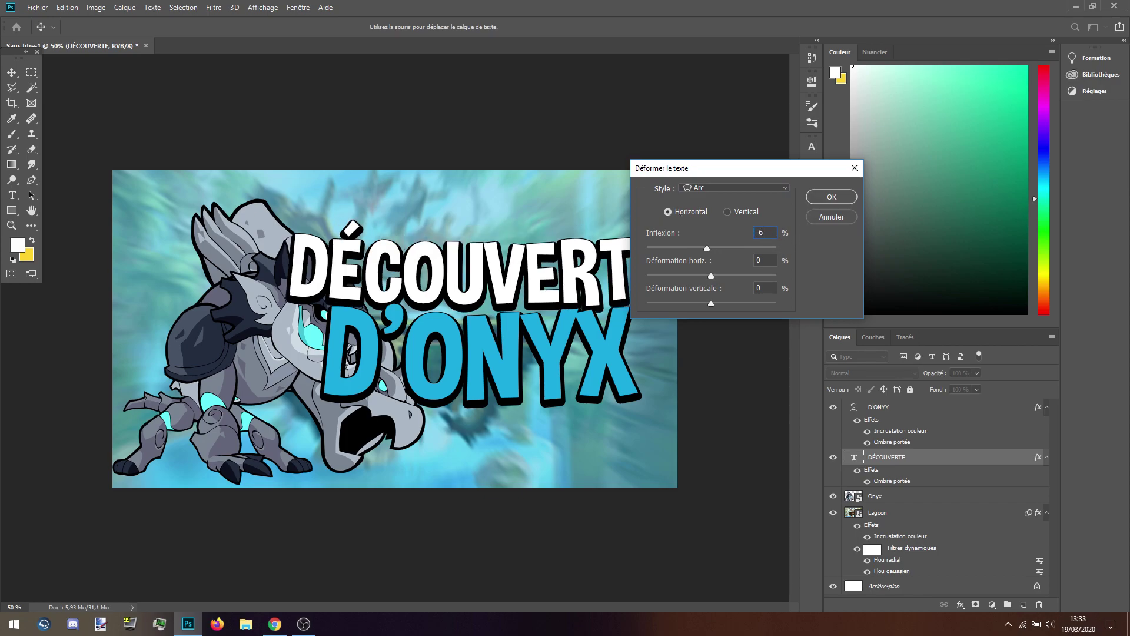
click(832, 196)
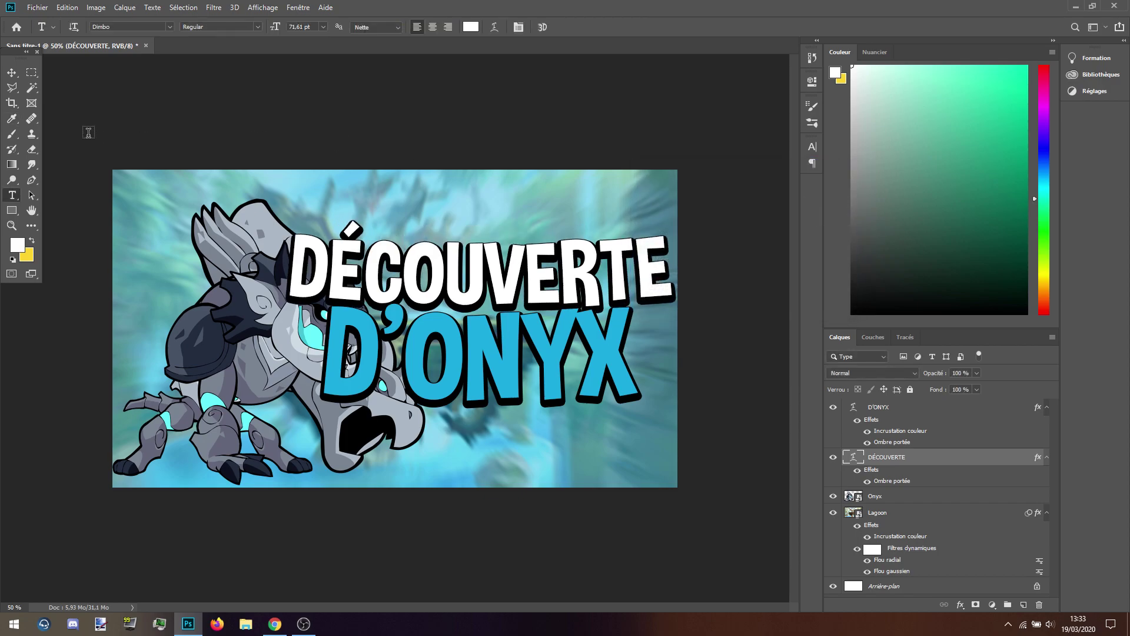
Step: Move the warped DÉCOUVERTE line slightly down and to the left so it sits tightly against D'ONYX
double_click(525, 294)
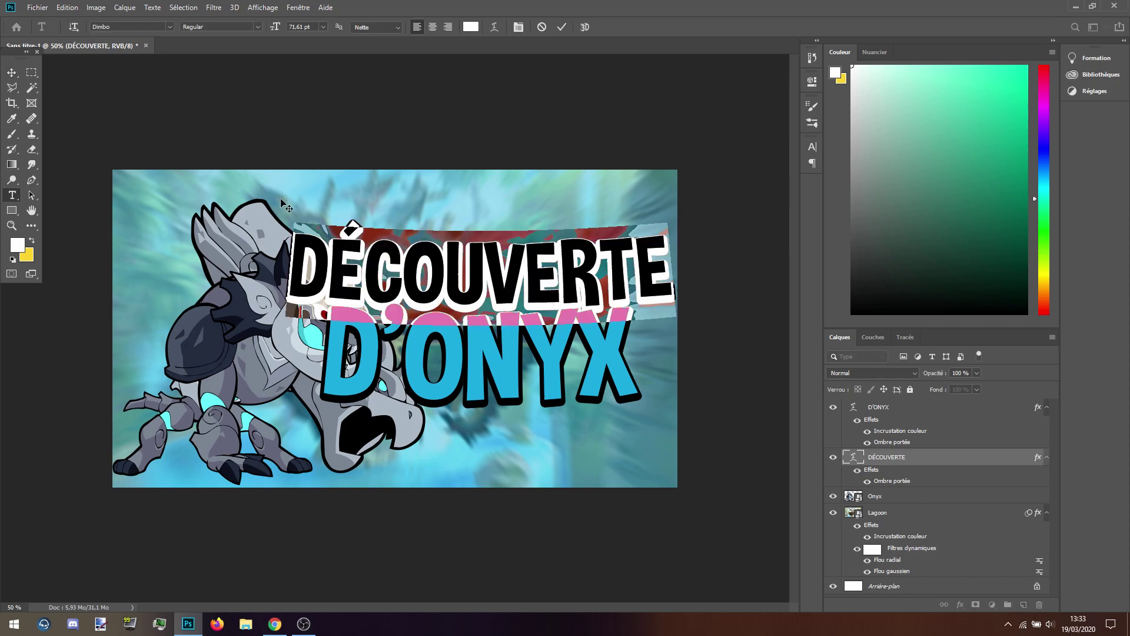
click(11, 73)
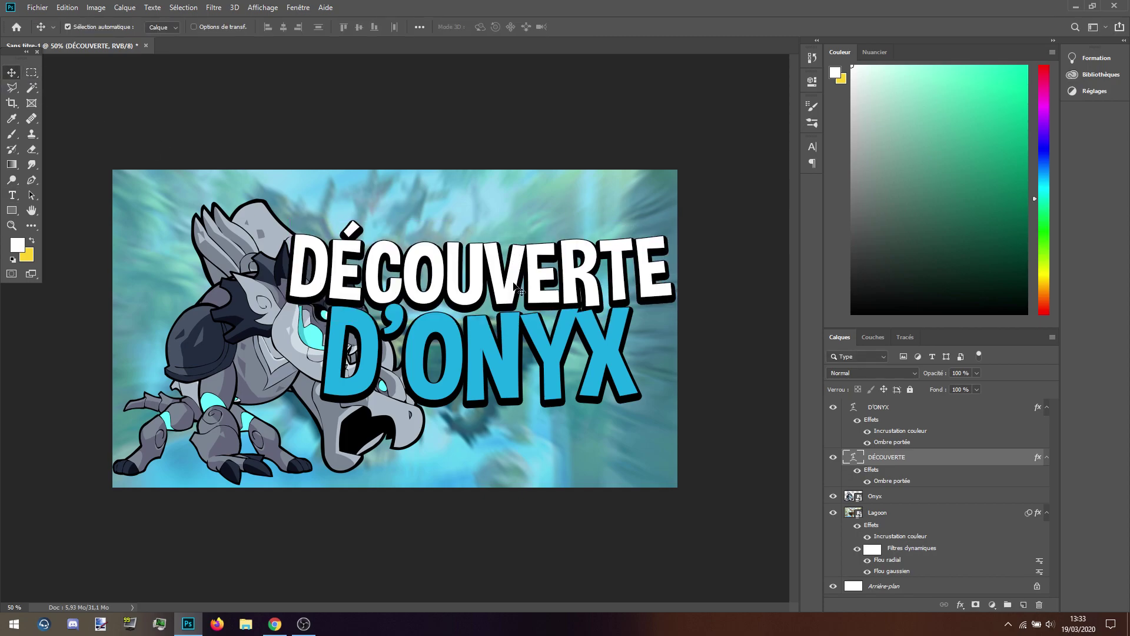
drag(504, 285, 496, 298)
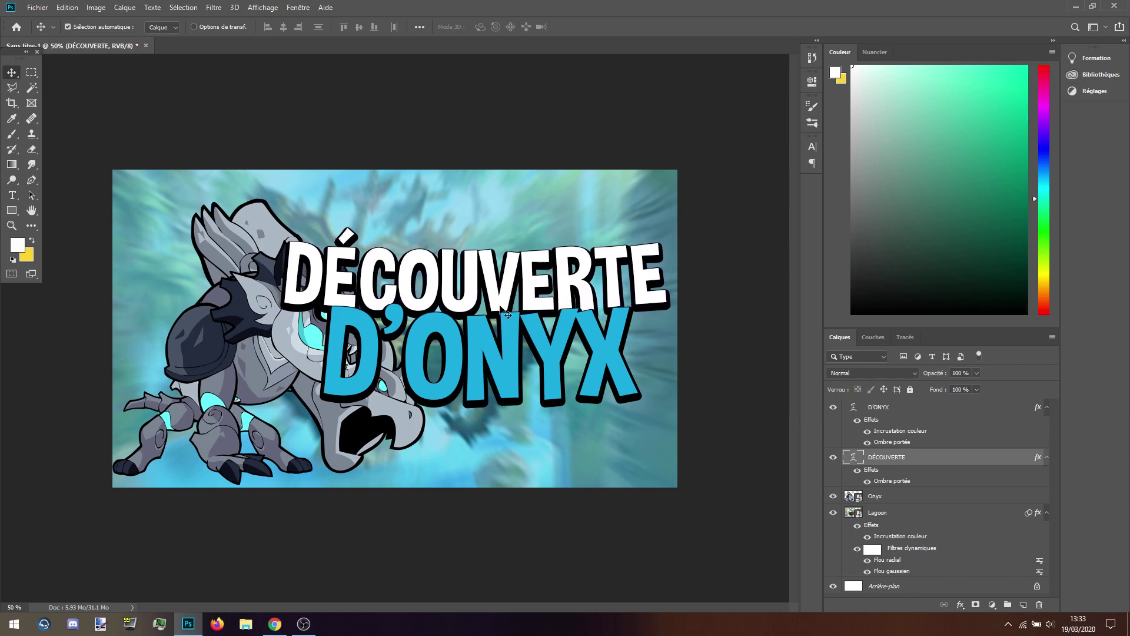
click(304, 623)
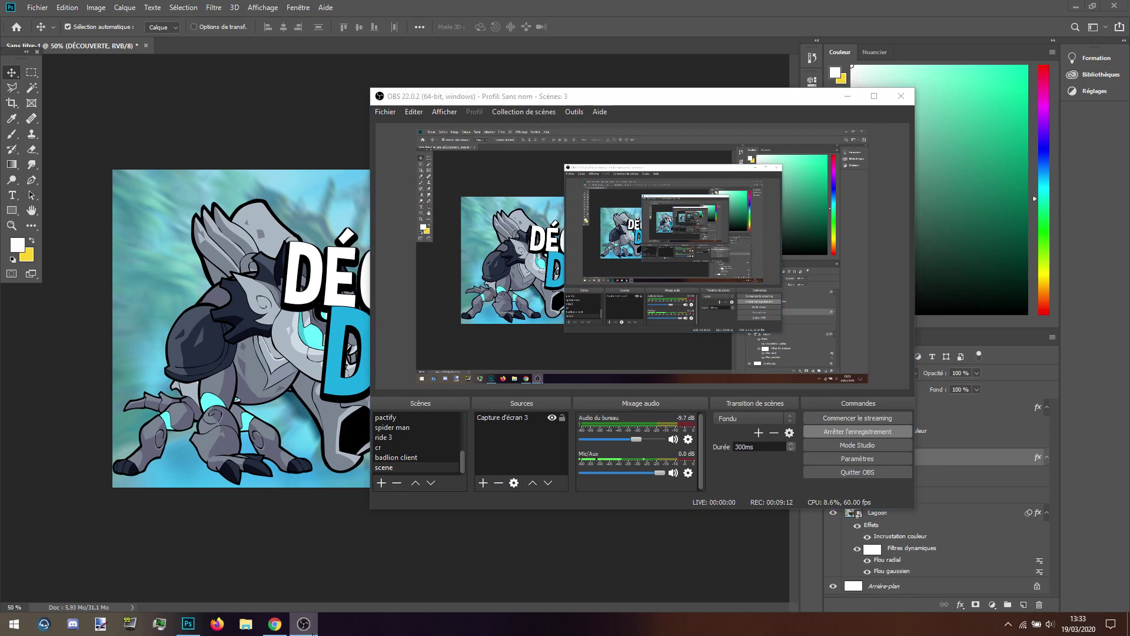
click(312, 630)
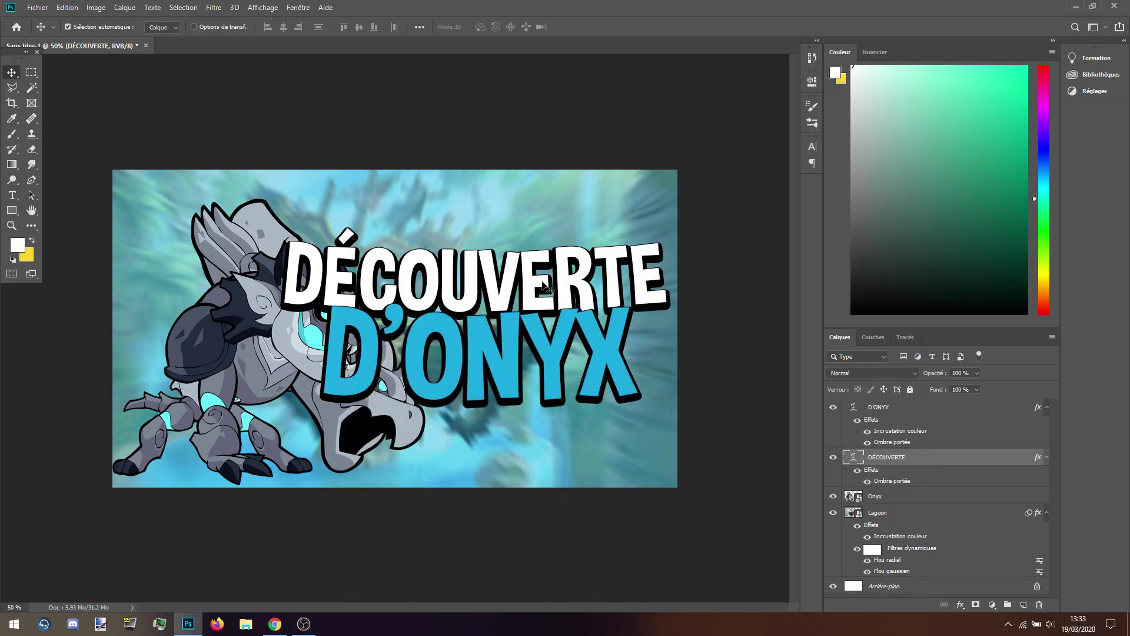
drag(543, 284, 552, 288)
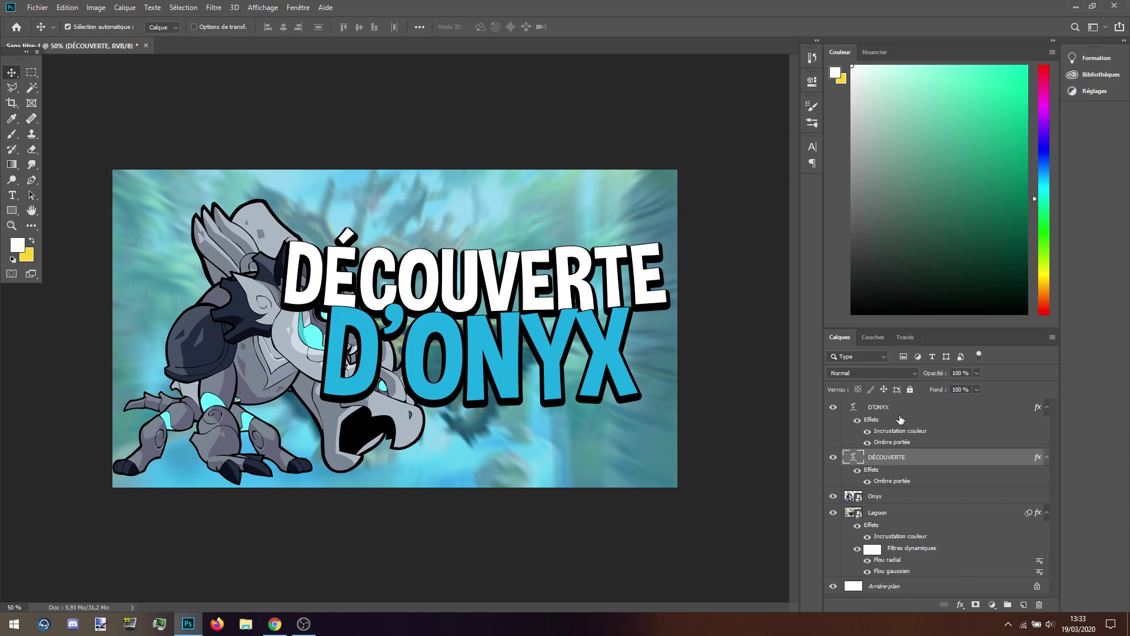
Step: Collapse the effect lists of both title layers and group D'ONYX and DÉCOUVERTE together
click(1047, 457)
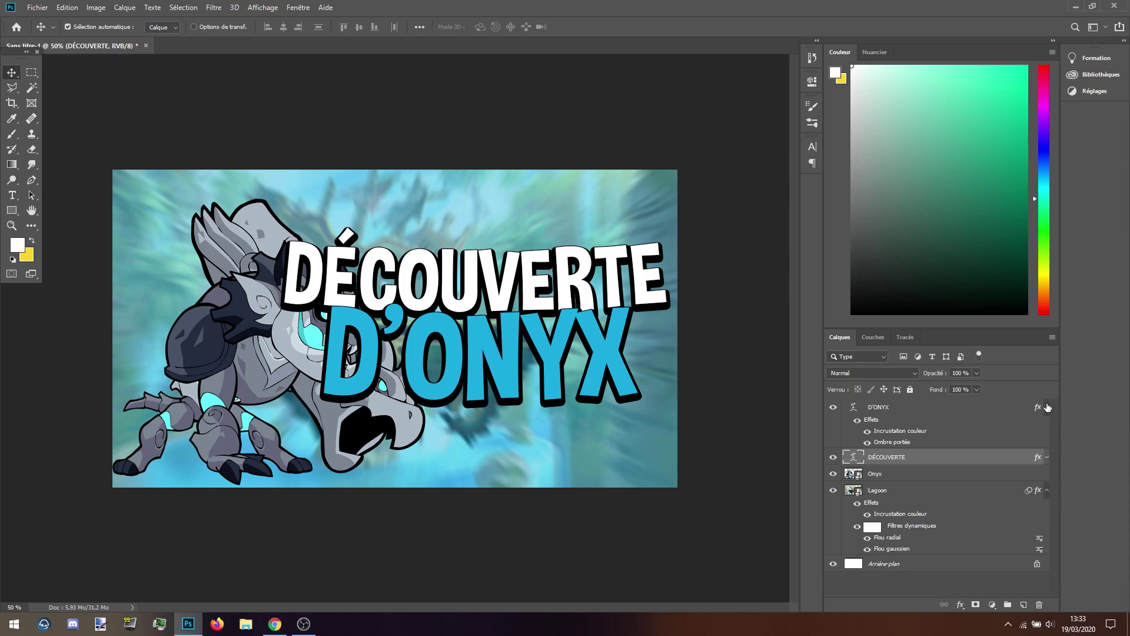
click(1047, 407)
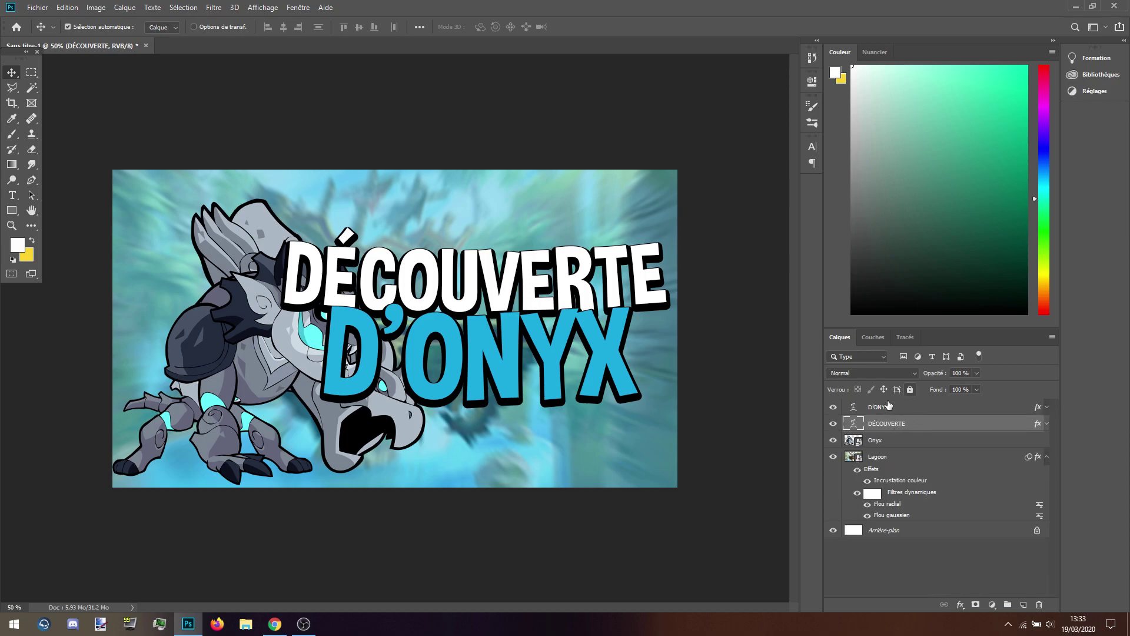
click(898, 408)
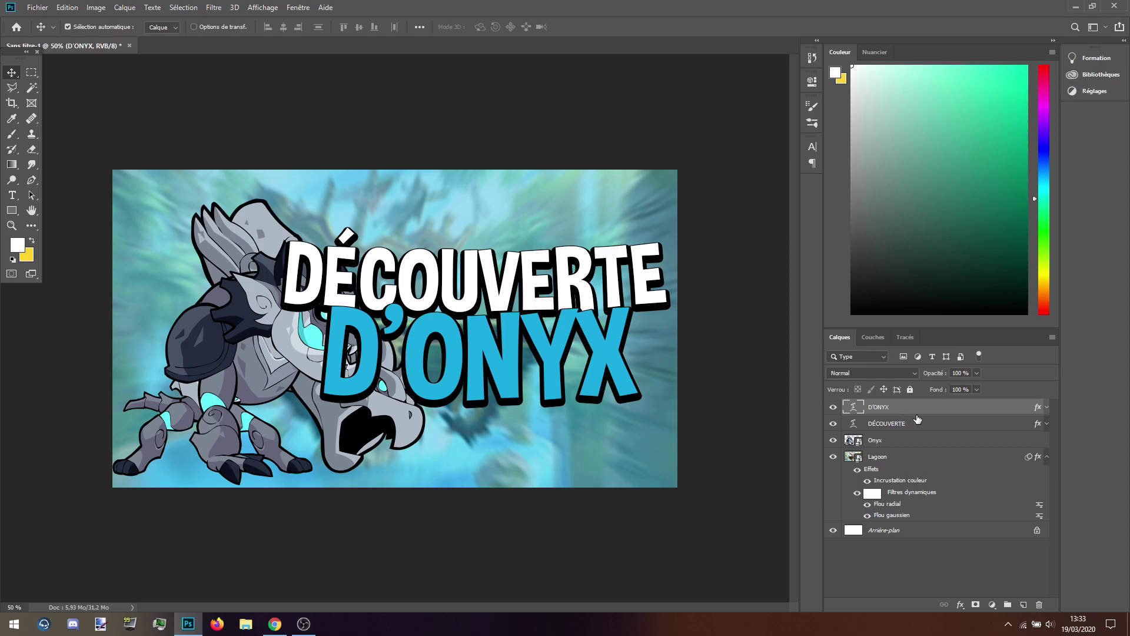
ctrl+click(904, 427)
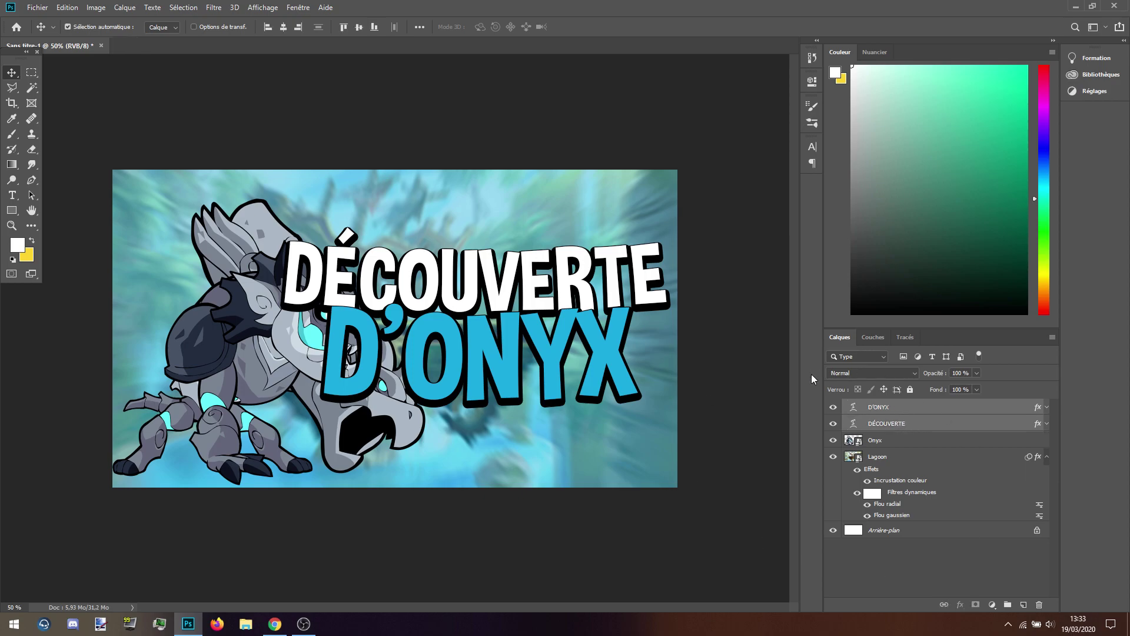
key(ctrl+g)
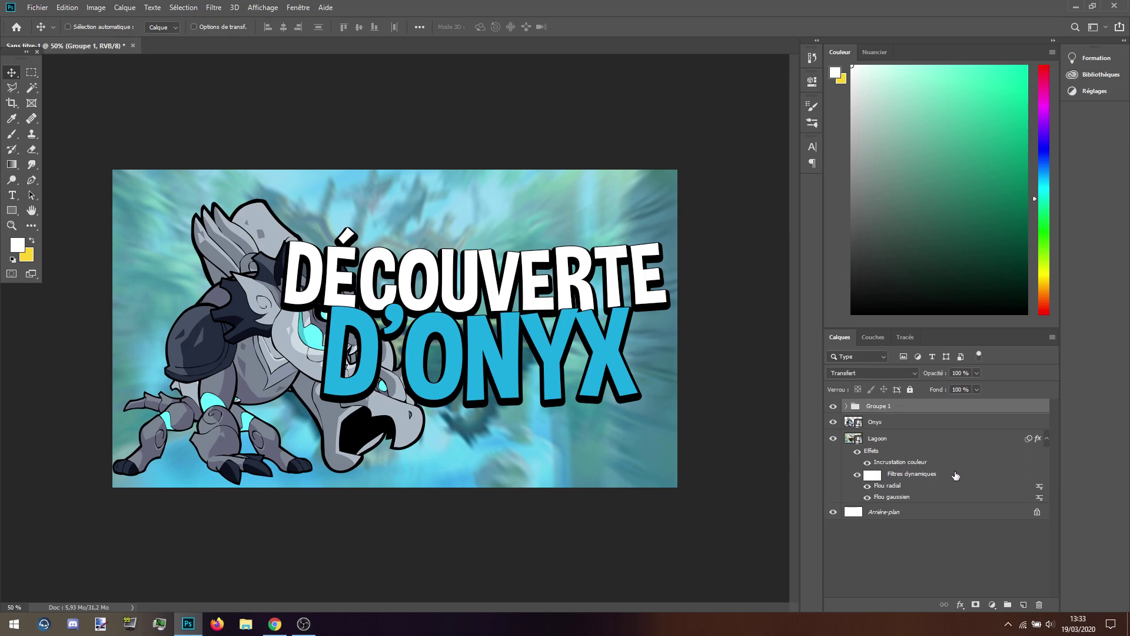
Step: Nudge the title group slightly down and place the Onyx layer above it in the layer stack
key(ctrl+t)
drag(583, 349, 601, 298)
key(Return)
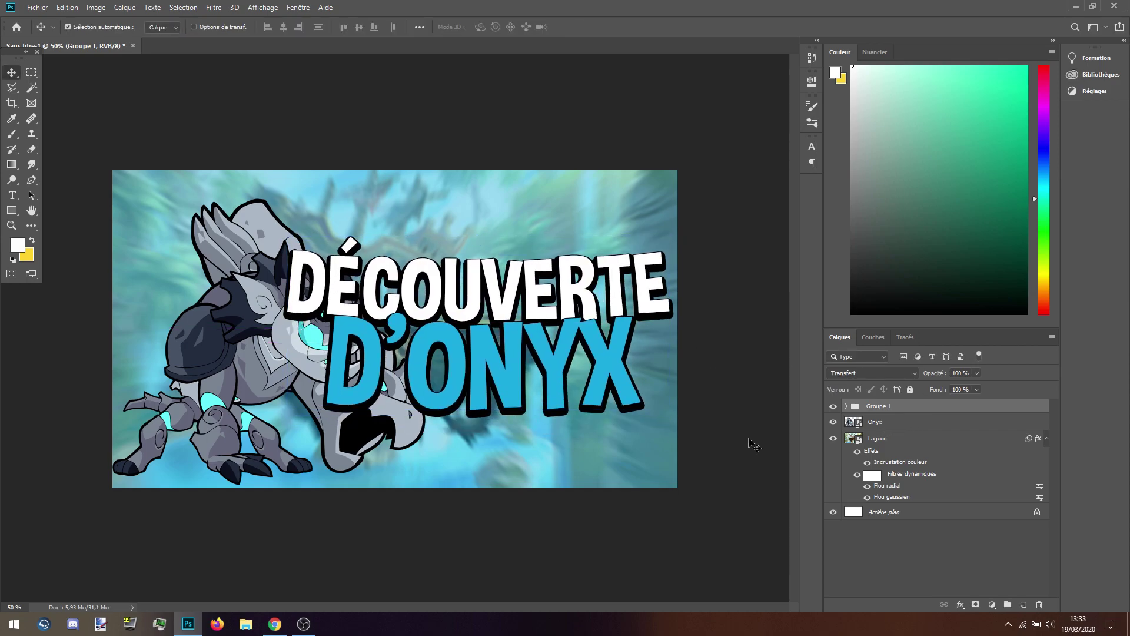
drag(874, 424, 861, 405)
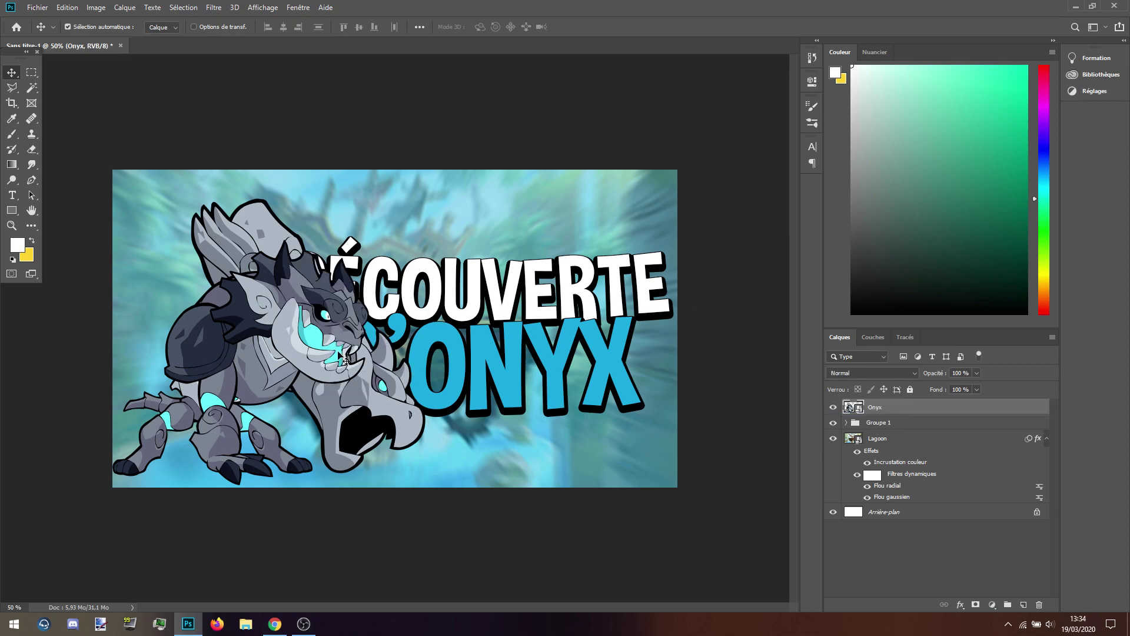
Step: Scale the title group down slightly and shift it up and to the right, beside the Onyx character
mouse_move(547, 284)
mouse_down()
mouse_move(599, 231)
mouse_move(558, 234)
mouse_move(556, 292)
mouse_up()
click(878, 422)
key(ctrl+t)
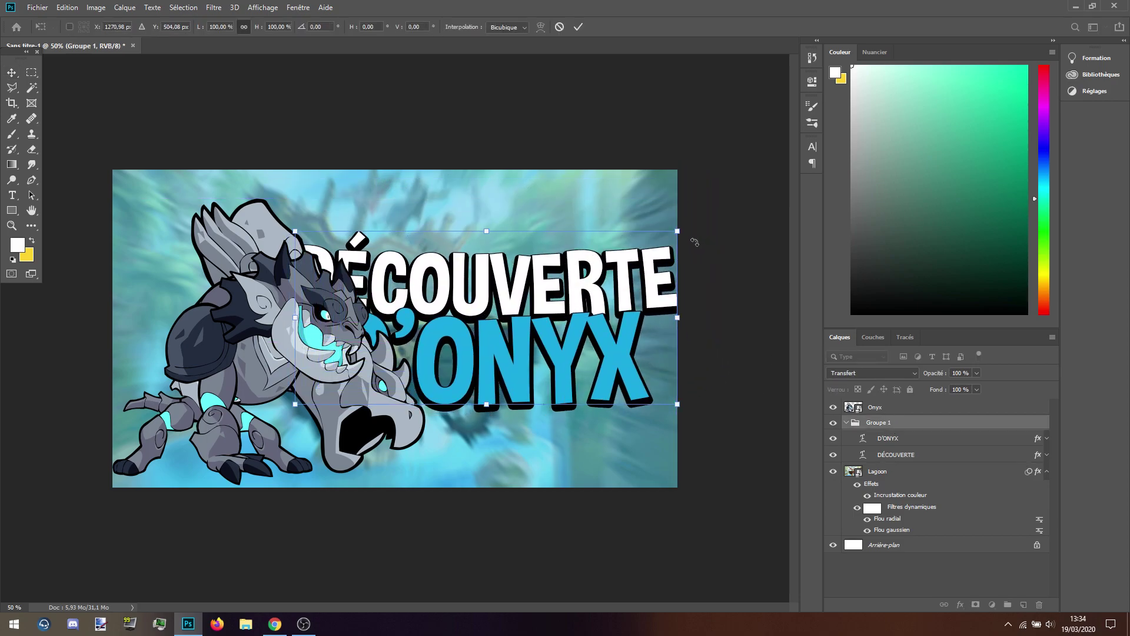
drag(680, 234, 661, 249)
drag(560, 320, 578, 302)
key(Return)
Step: Move the Onyx character slightly up, and undo a trial shift of the DÉCOUVERTE line
mouse_move(296, 343)
mouse_down()
mouse_move(254, 337)
mouse_move(288, 349)
mouse_up()
drag(291, 339, 291, 339)
drag(500, 288, 528, 299)
key(ctrl+z)
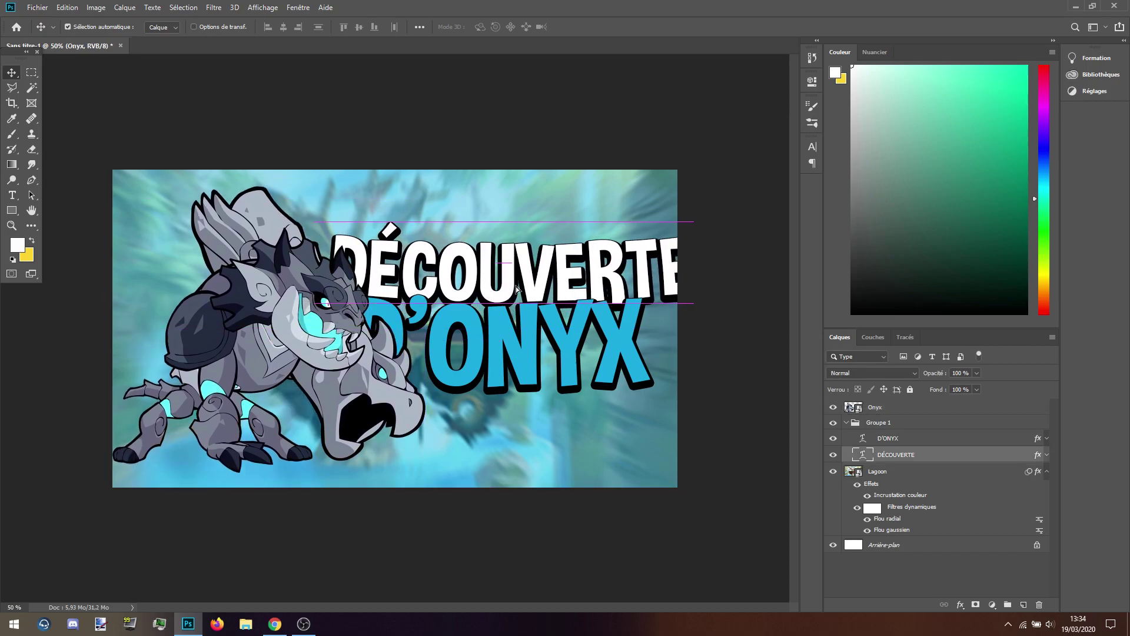
Step: Move the title group up to the canvas's upper edge and stack the group above the Onyx layer
click(901, 425)
key(ctrl+t)
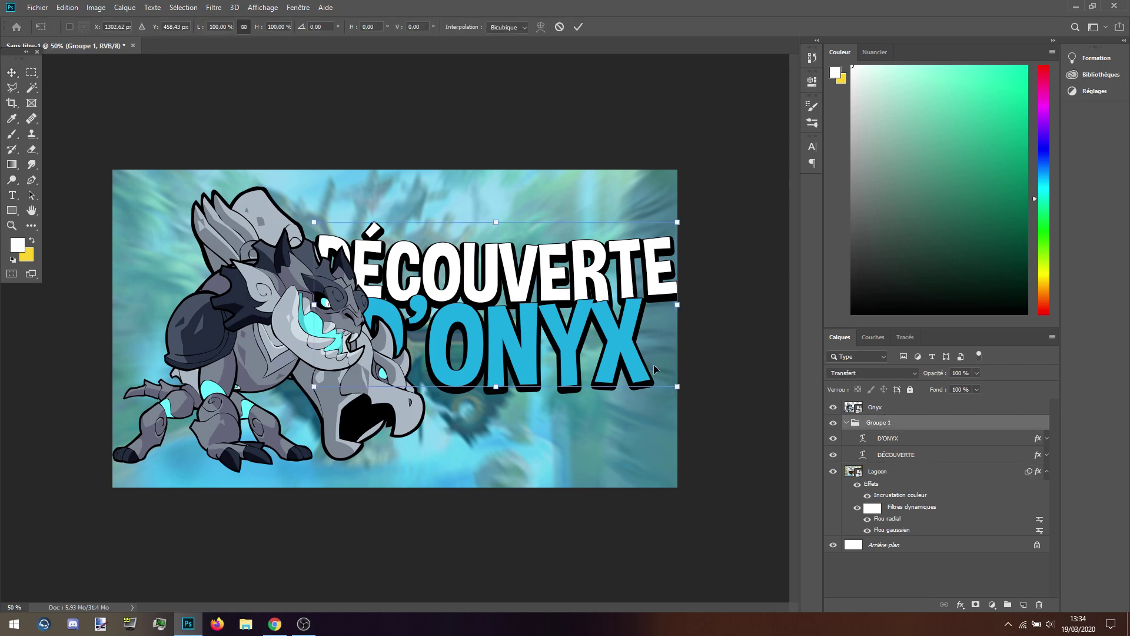
drag(550, 305, 538, 250)
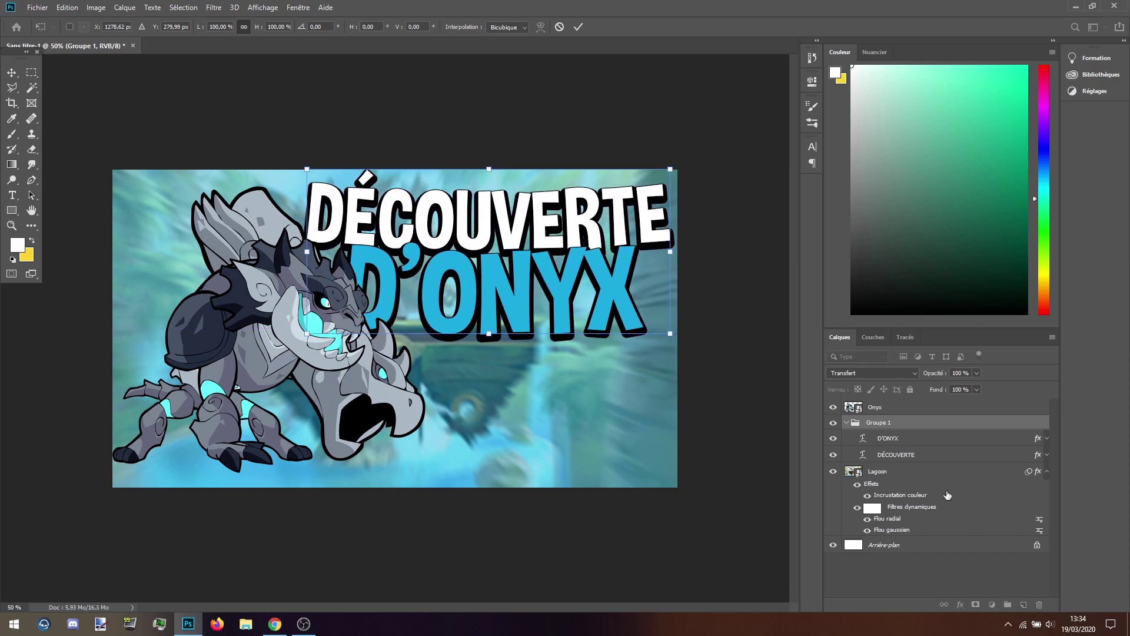
key(Return)
drag(892, 422, 876, 405)
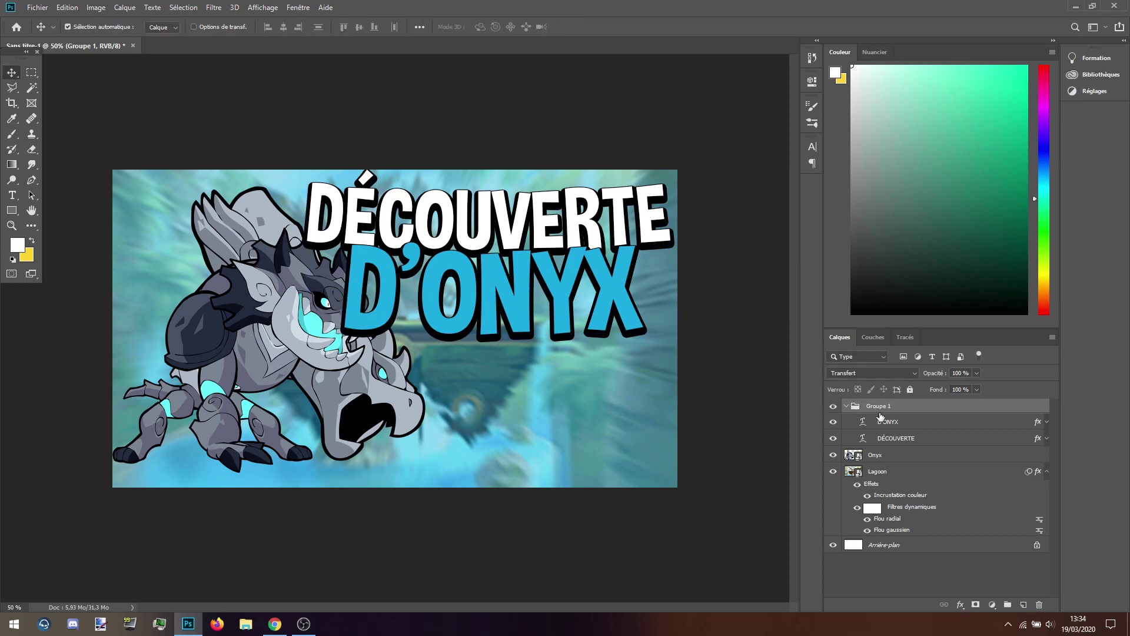
Step: Bring both title lines down toward mid-canvas with D'ONYX offset right beneath DÉCOUVERTE, and lower the Onyx character slightly
drag(522, 314, 547, 324)
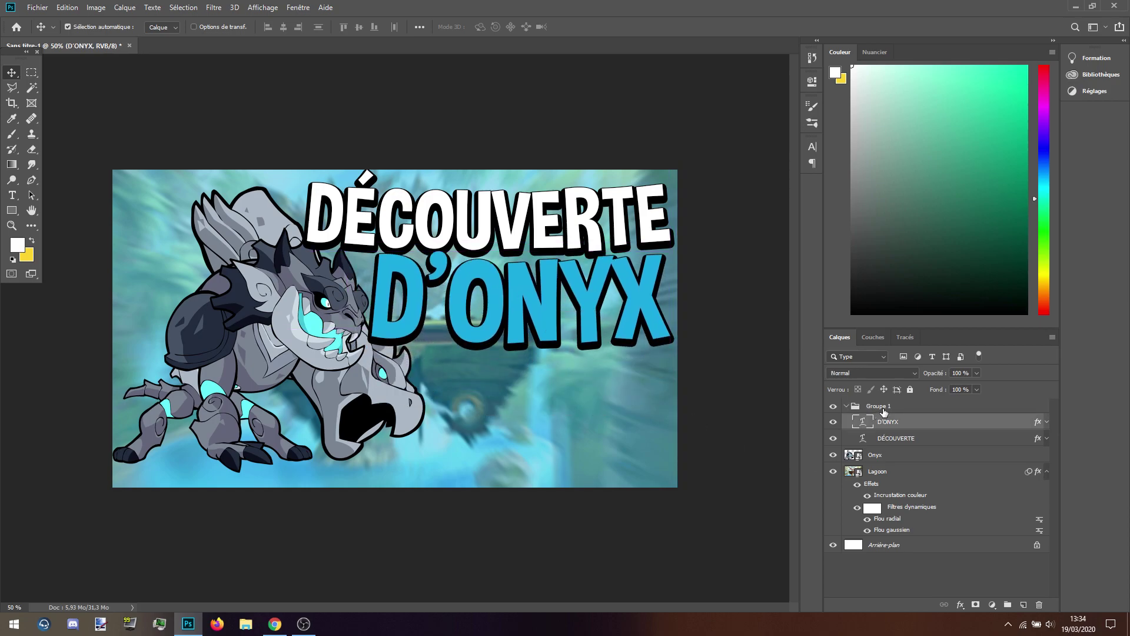
click(847, 406)
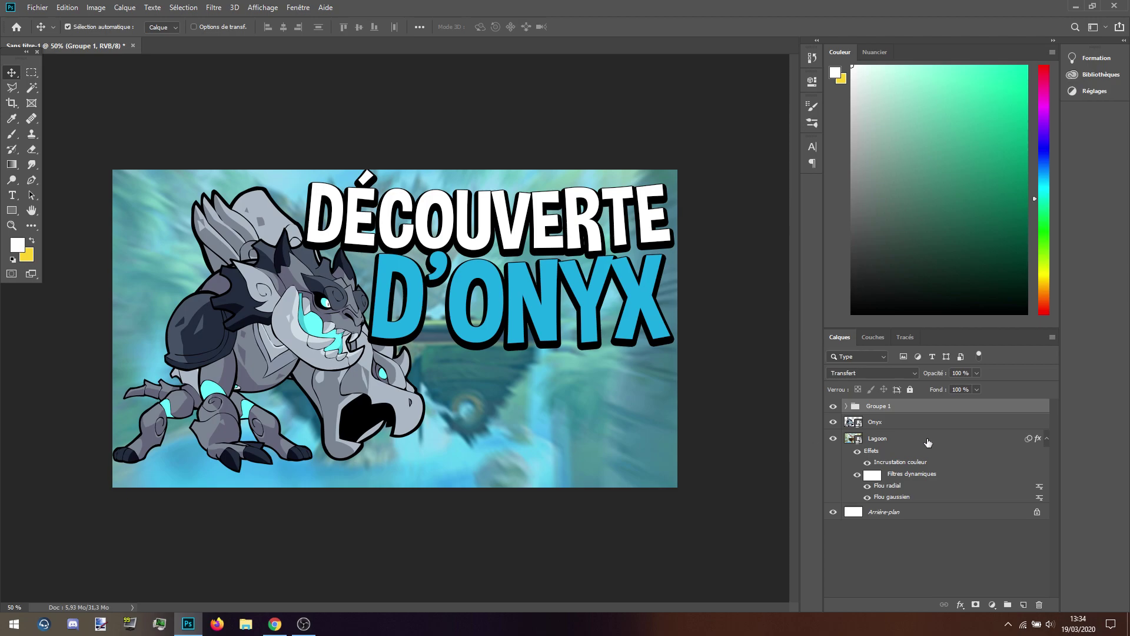
click(531, 236)
drag(555, 288, 546, 415)
drag(568, 254, 569, 299)
drag(577, 409, 589, 347)
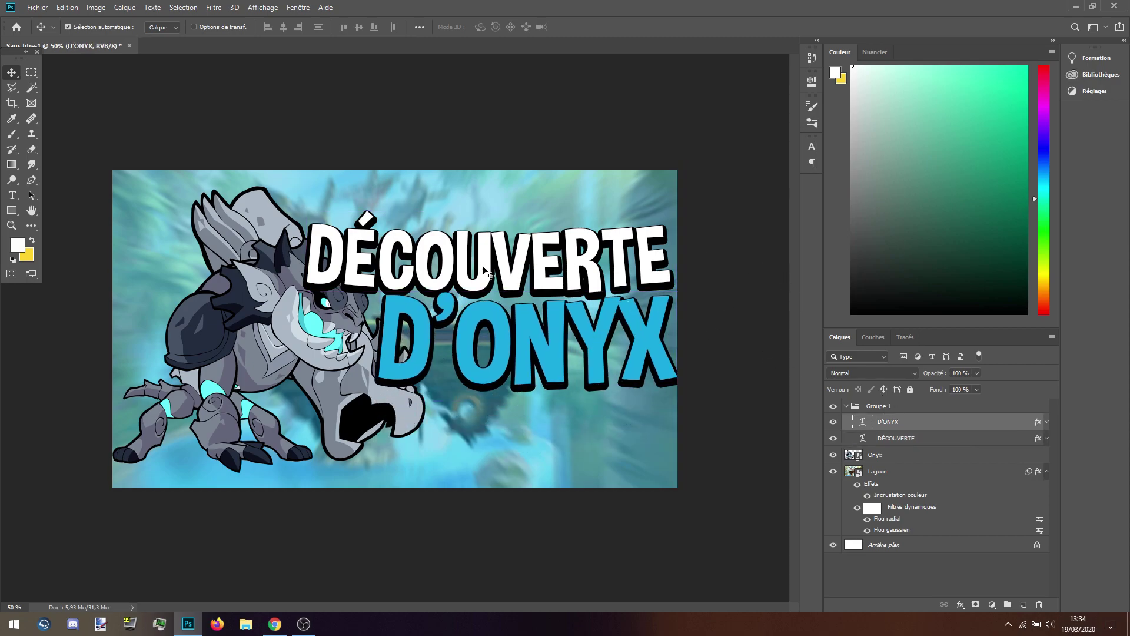
drag(317, 347, 315, 361)
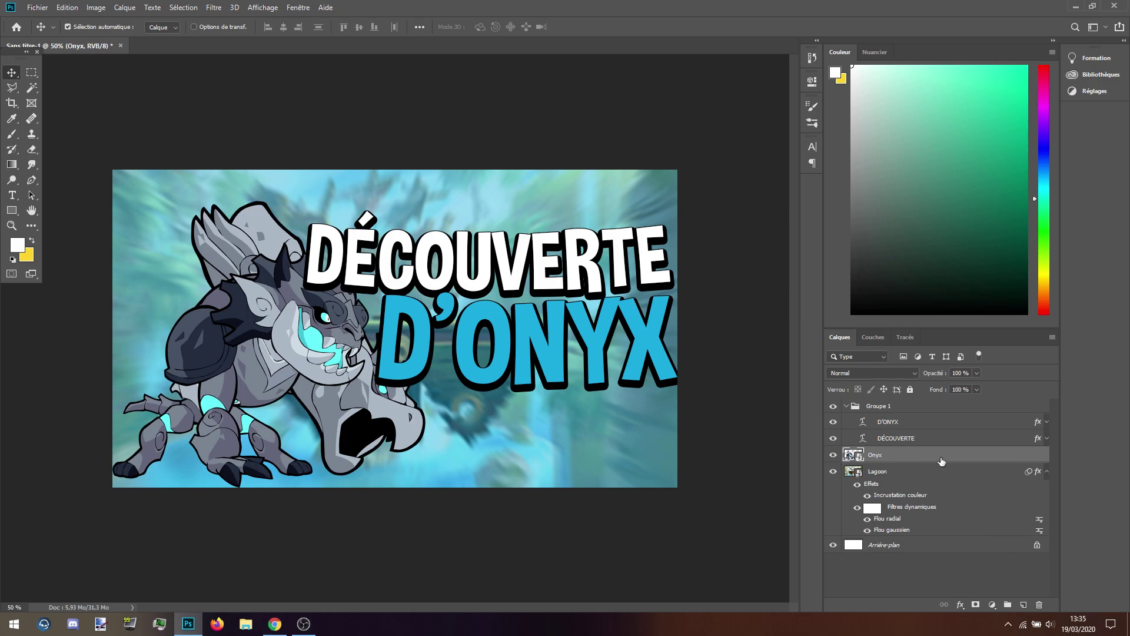
Step: With the title group selected, open Effets Minias.psd from the desktop folder MRG, subfolder effets et packs miniature
click(898, 407)
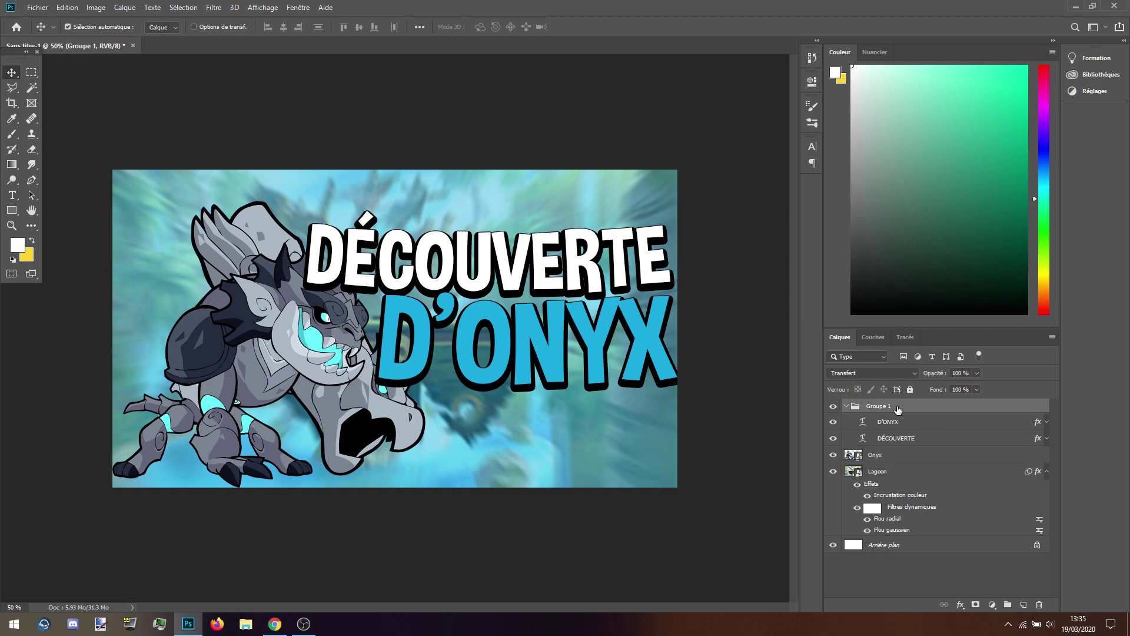
click(37, 7)
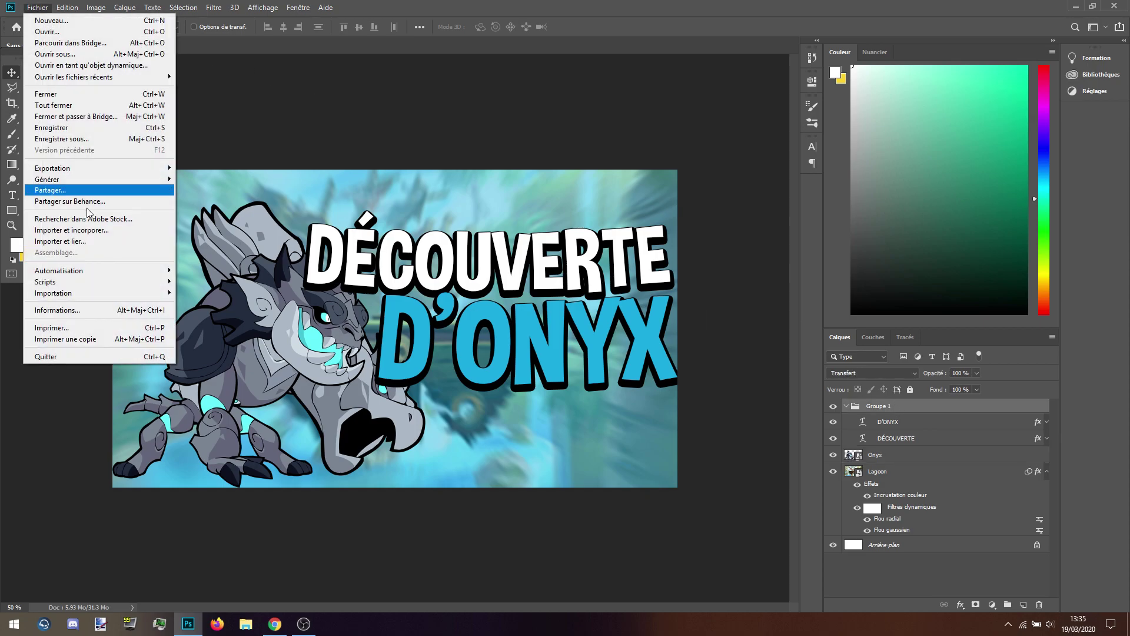
click(47, 31)
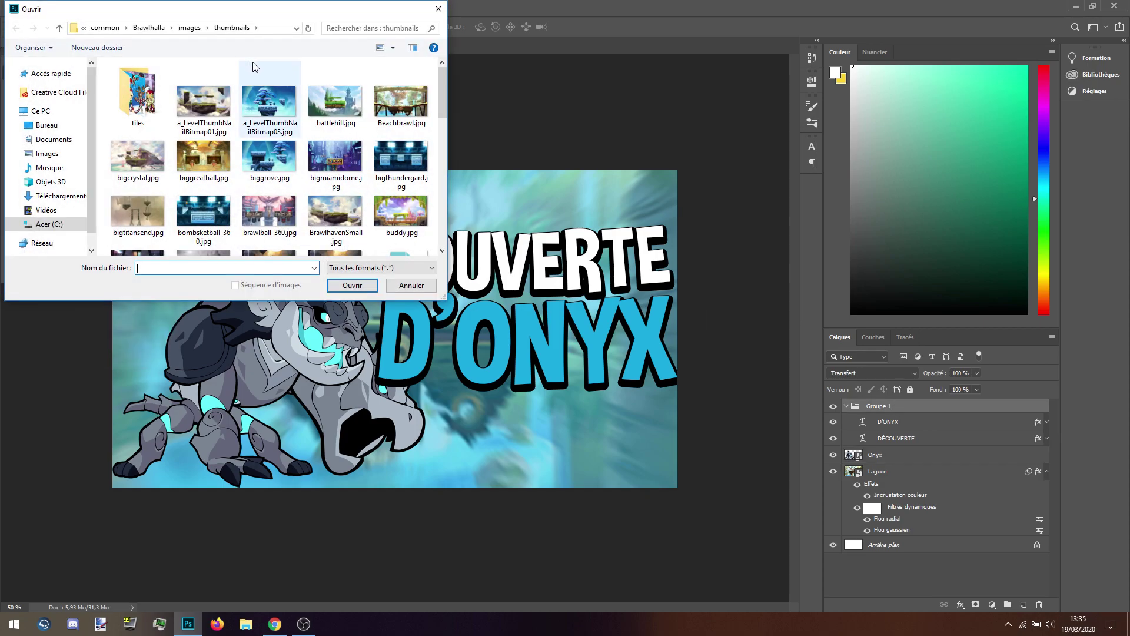
click(41, 125)
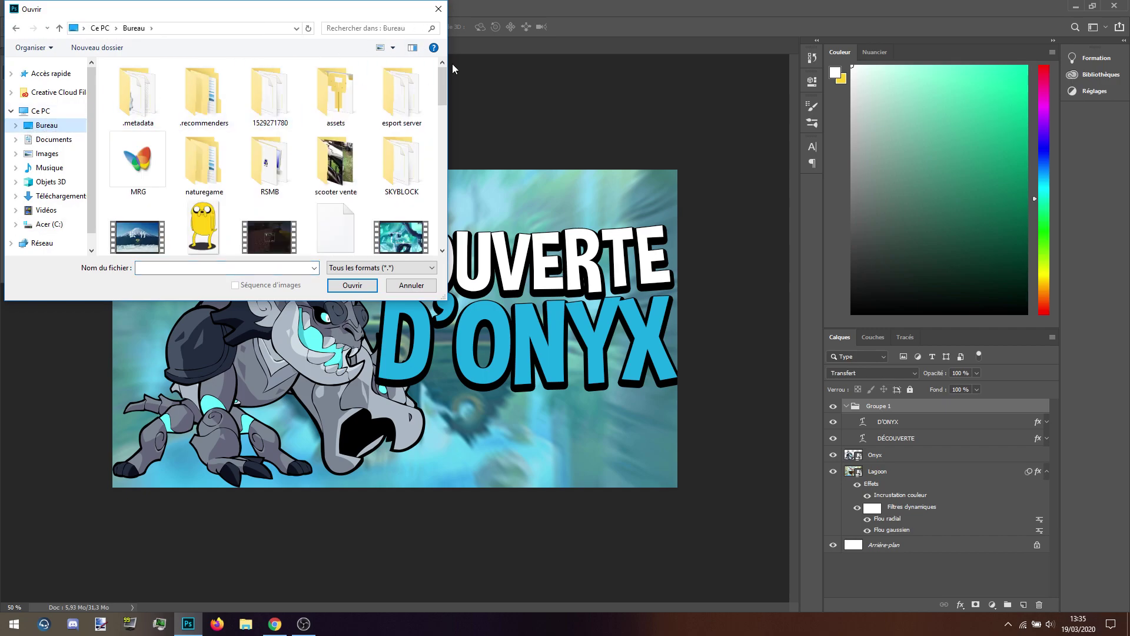
drag(442, 84, 443, 85)
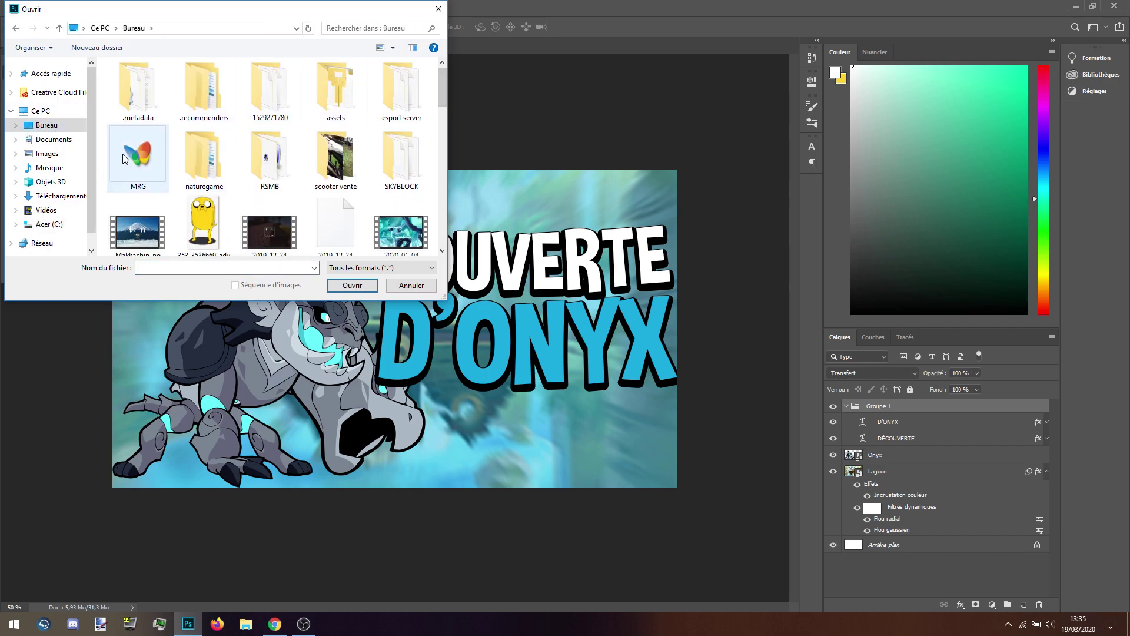
double_click(156, 160)
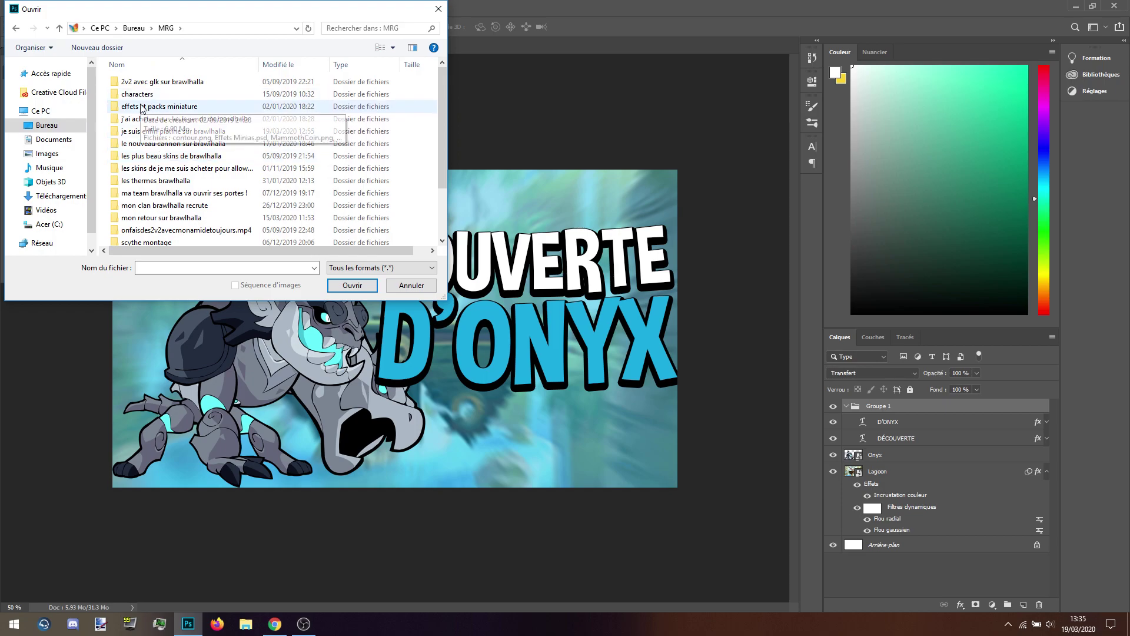
double_click(229, 107)
double_click(229, 108)
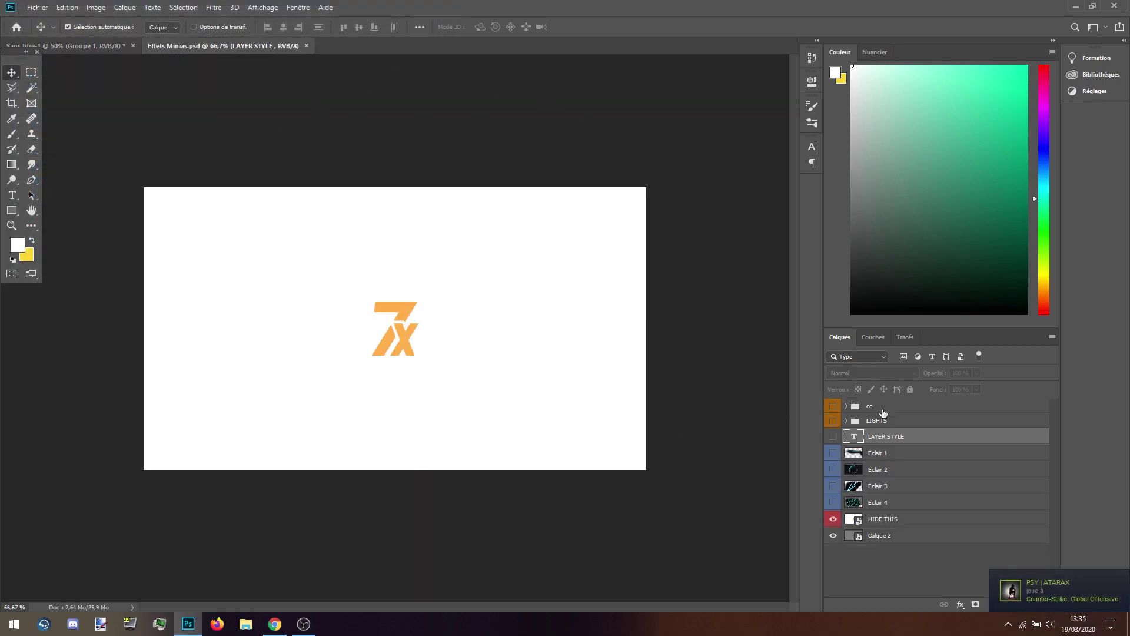
Step: Duplicate the cc and LIGHTS groups and the Eclair 3 and Eclair 4 layers into the thumbnail document
click(883, 412)
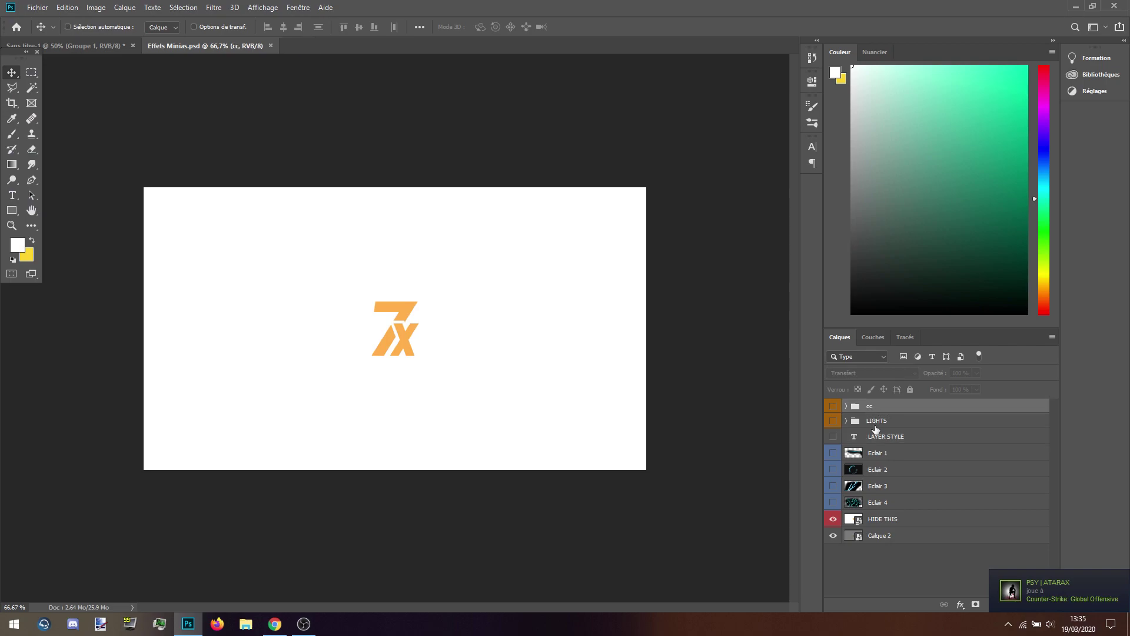
ctrl+click(870, 424)
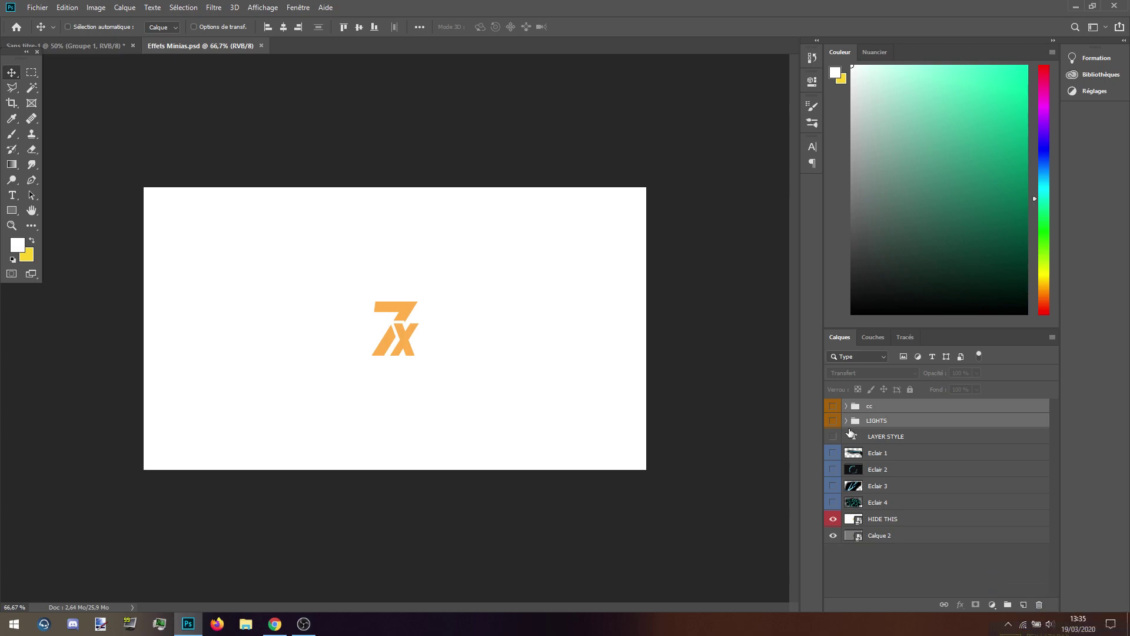
ctrl+click(906, 506)
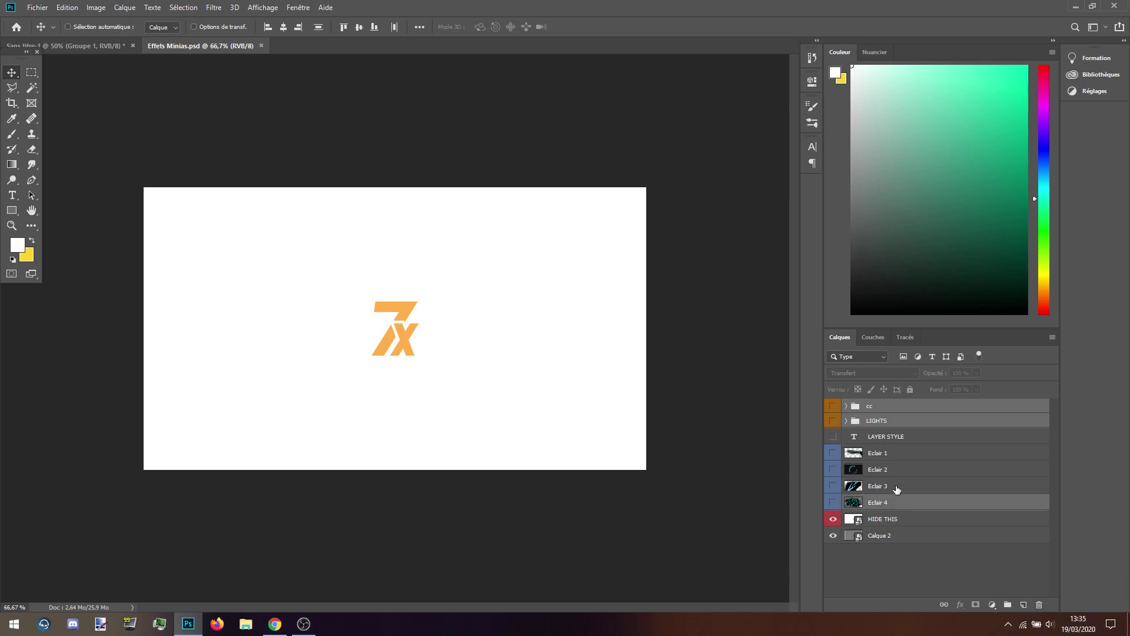
ctrl+click(895, 490)
right_click(874, 490)
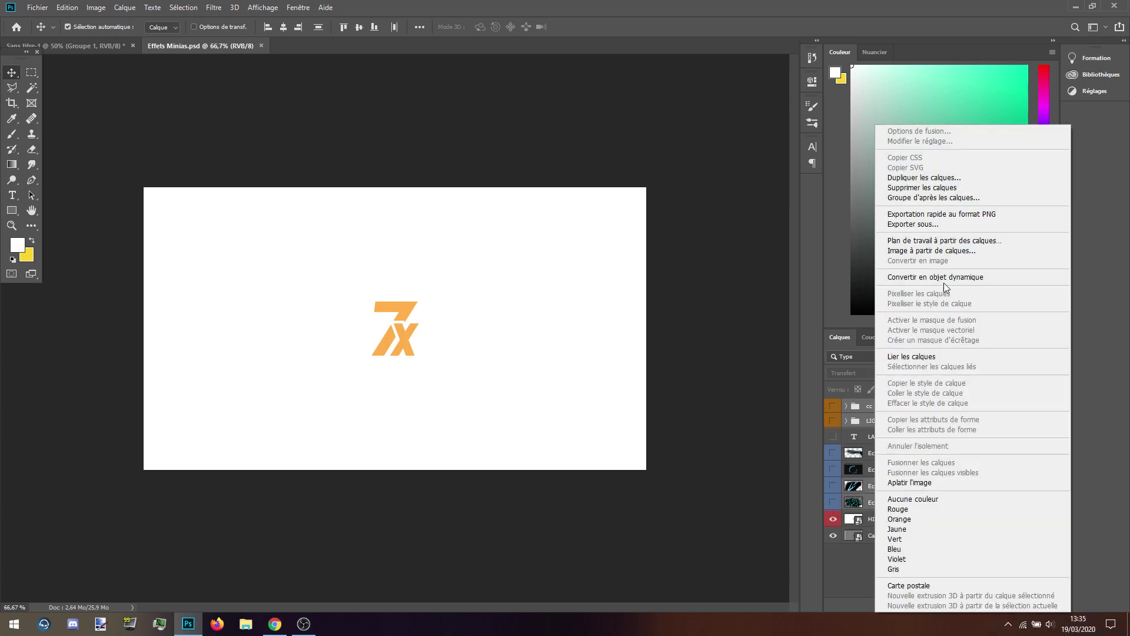
click(924, 178)
click(518, 206)
click(495, 227)
click(629, 165)
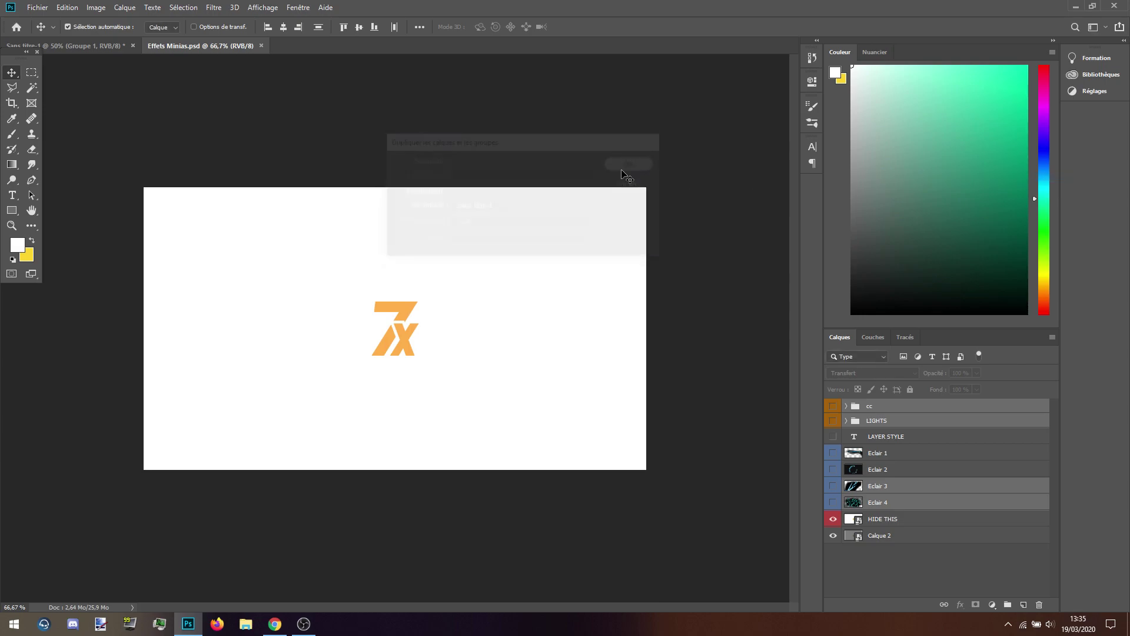
Step: Return to the thumbnail document and move the Eclair 3 and Eclair 4 layers between Onyx and Lagoon
click(66, 47)
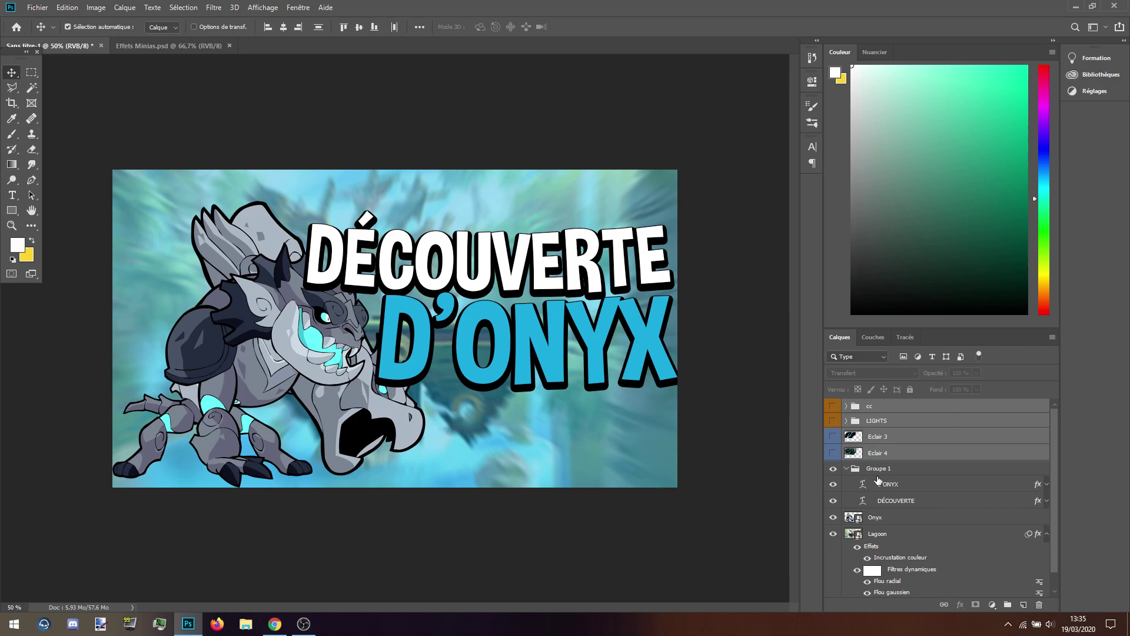
click(893, 436)
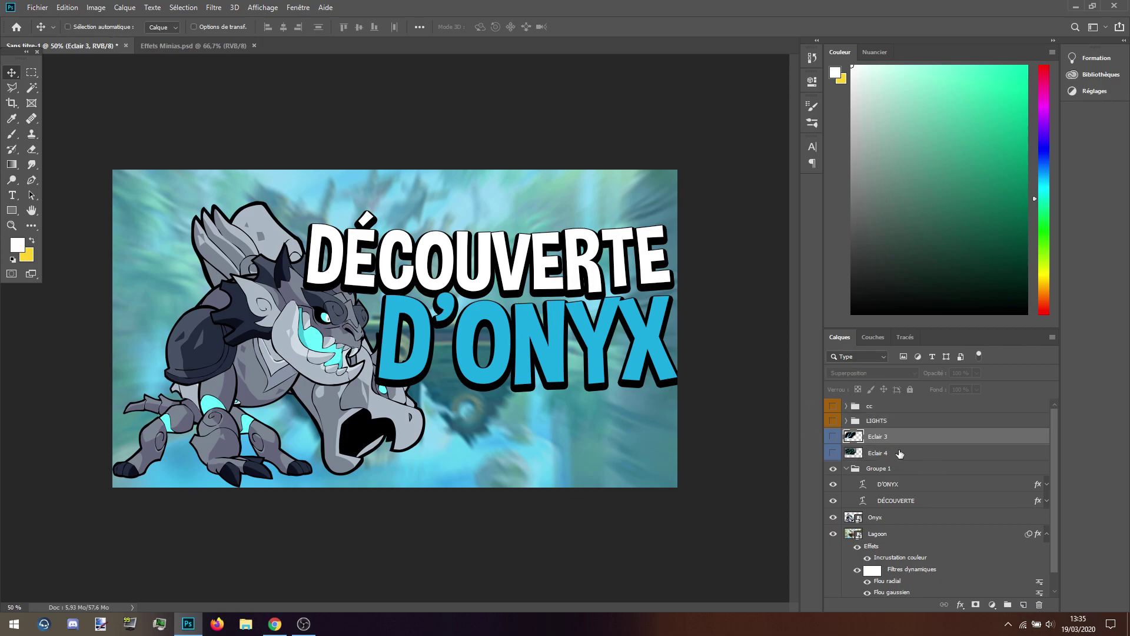
ctrl+click(893, 456)
drag(893, 456, 924, 510)
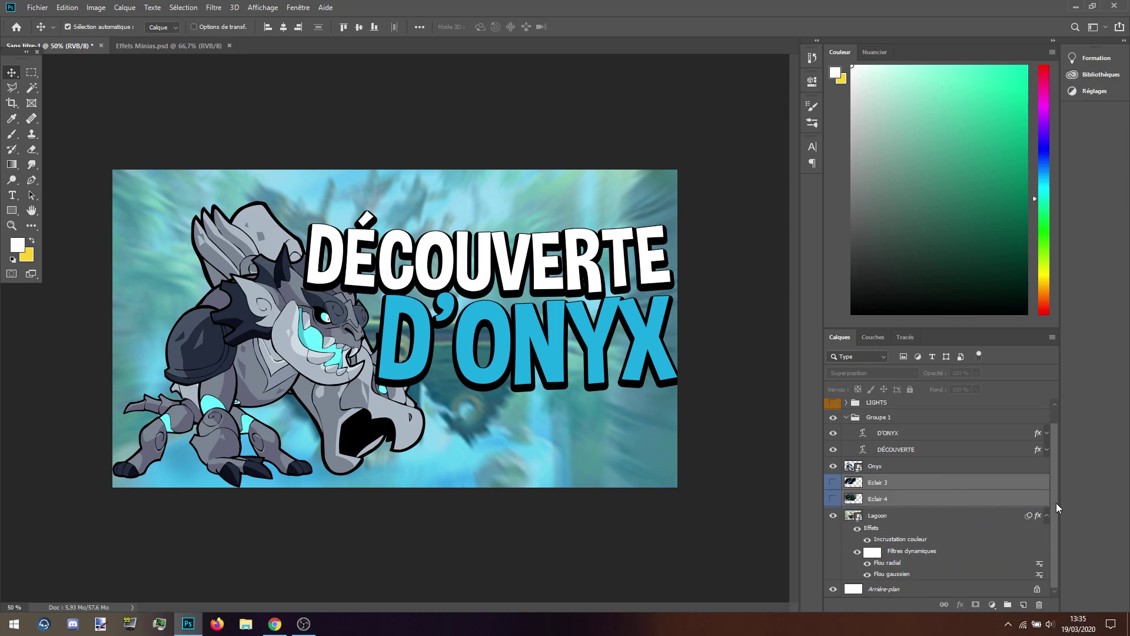
Step: Make the cc and LIGHTS groups visible
scroll(1056, 507, up, 1)
click(848, 420)
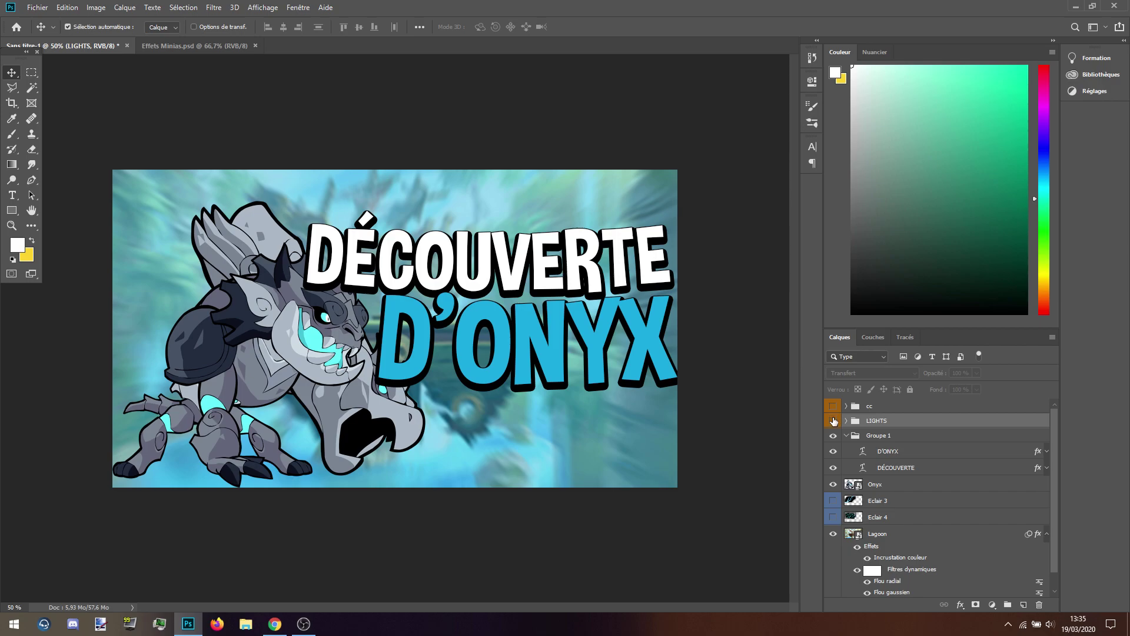
click(833, 406)
click(833, 420)
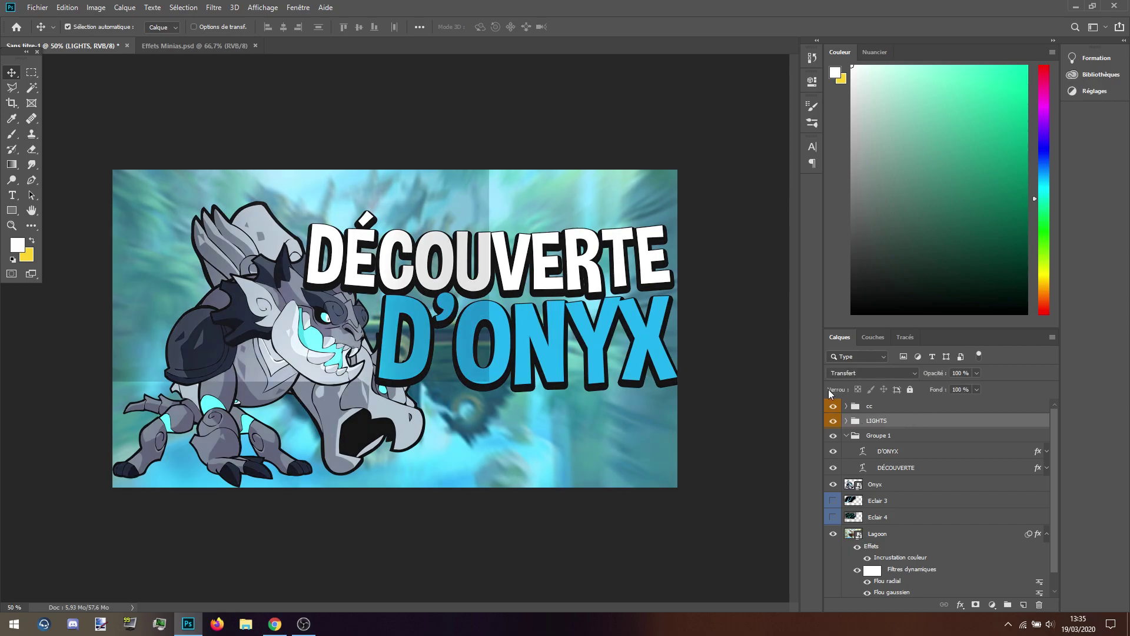
Step: Scale the LIGHTS group up to cover the whole canvas
key(ctrl)
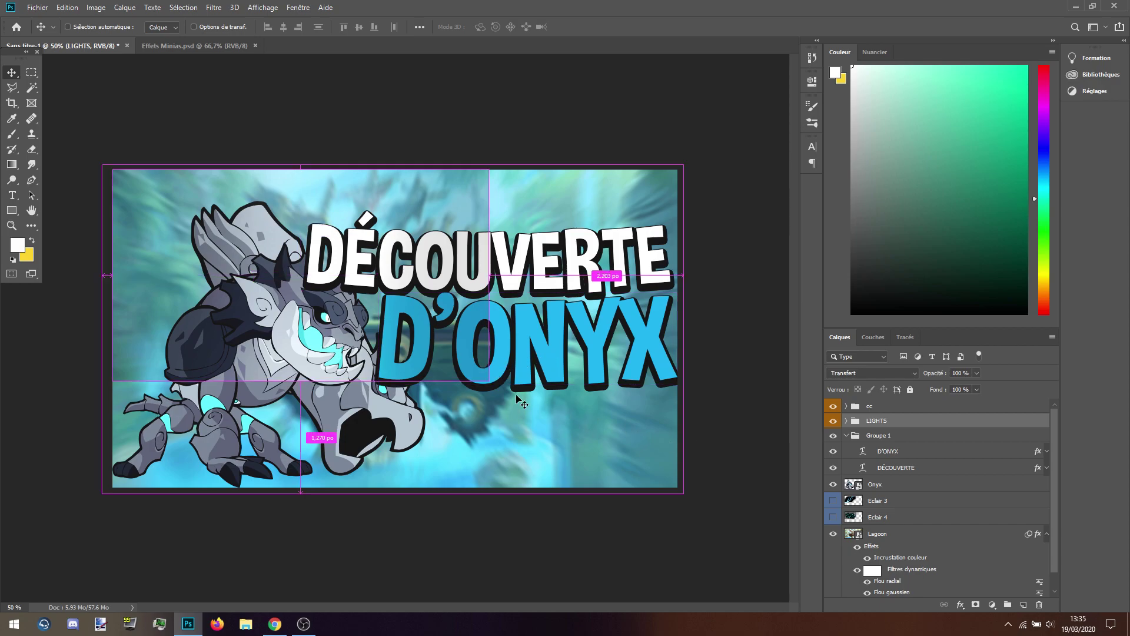
key(ctrl+t)
drag(488, 382, 675, 496)
key(Return)
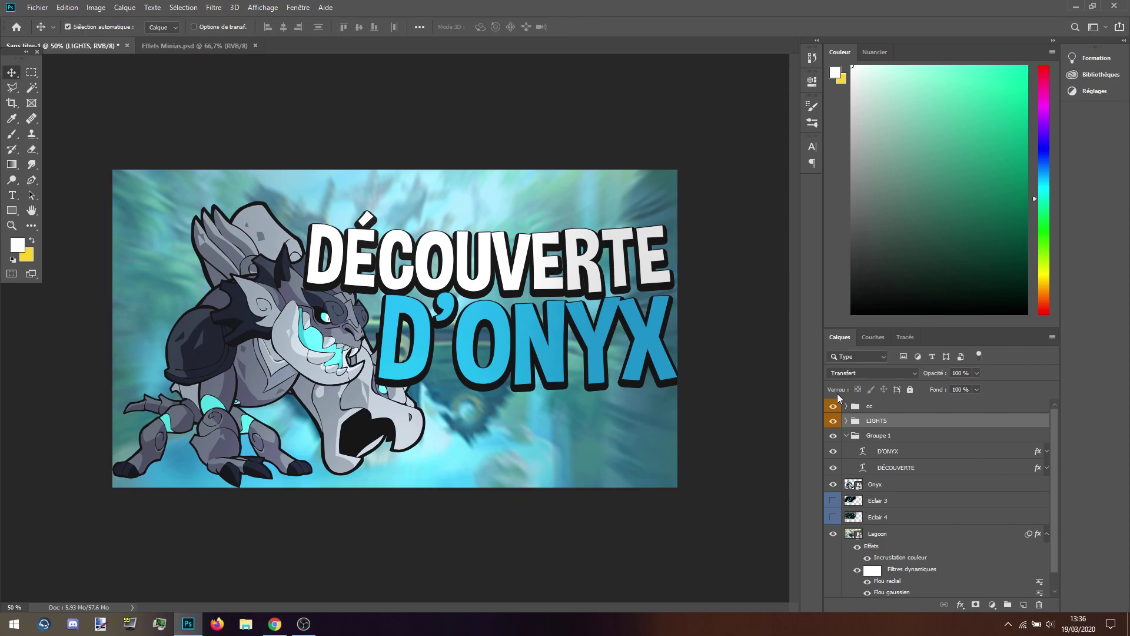
Step: Make the Eclair 4 layer visible and scale it up to cover the whole canvas
scroll(1050, 518, down, 1)
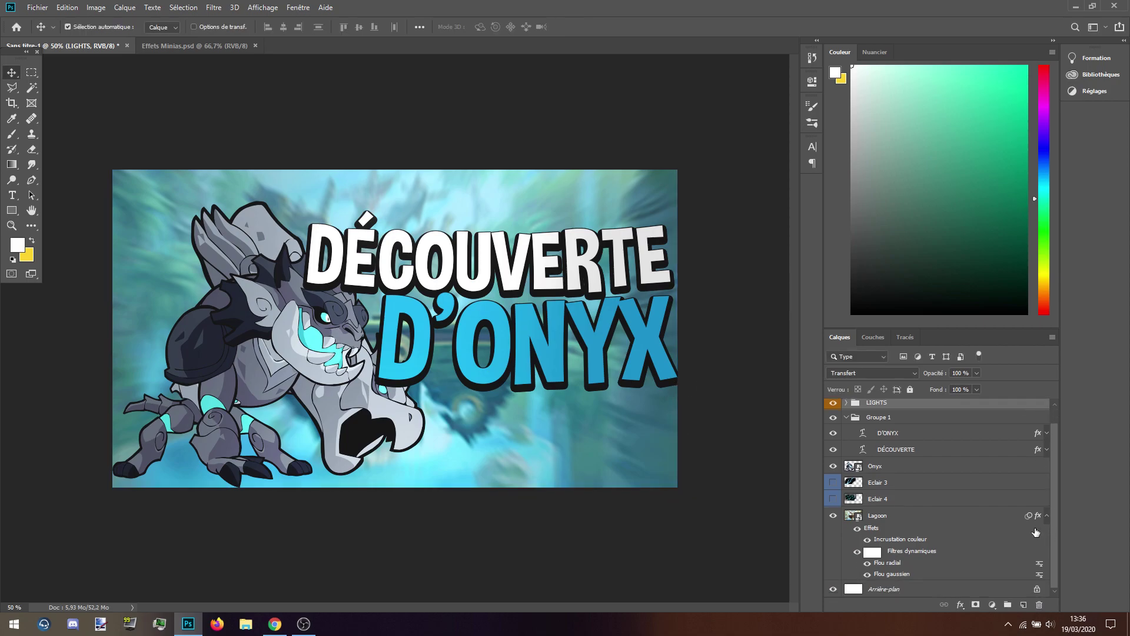
click(880, 500)
key(ctrl+t)
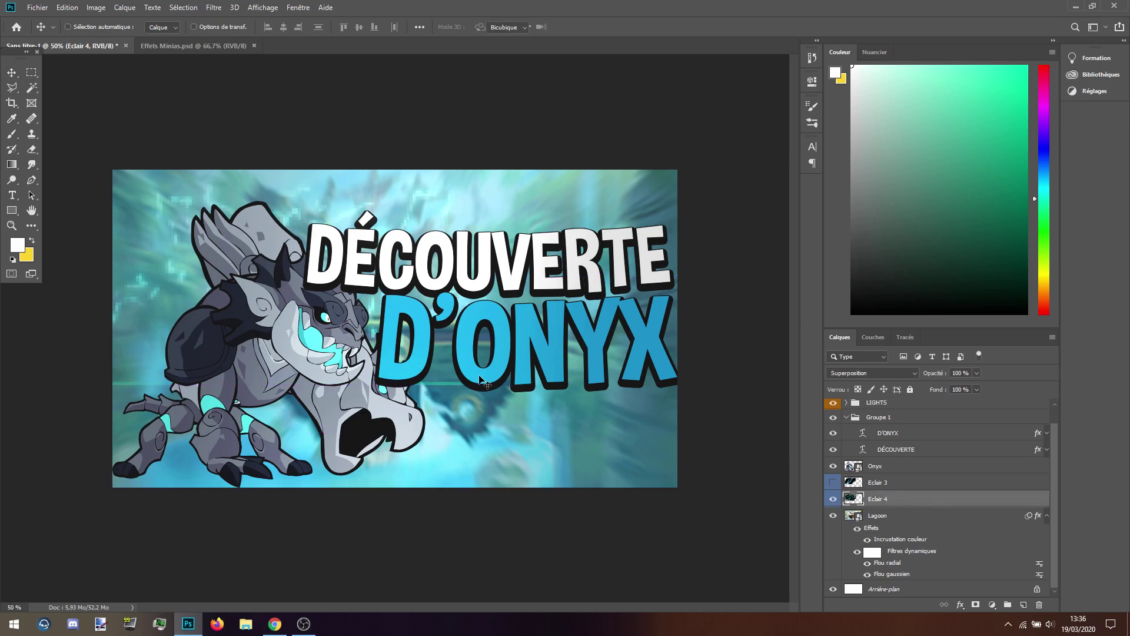
drag(493, 383, 677, 503)
key(Return)
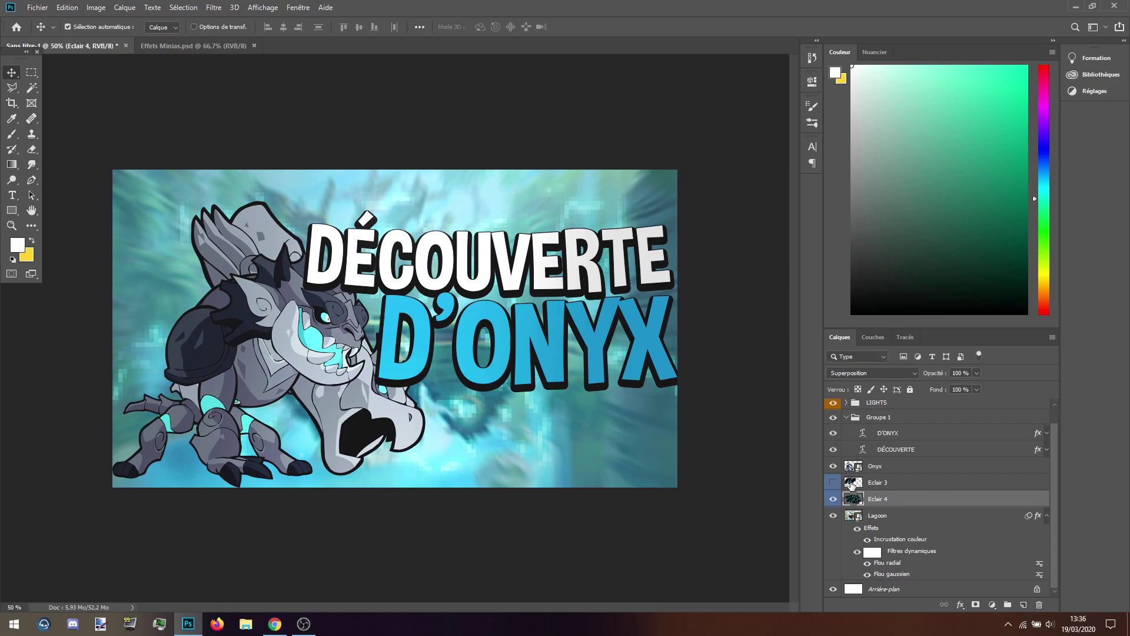
Step: Make the Eclair 3 layer visible and move its lightning up and right so it emerges above the title
click(833, 484)
click(880, 482)
key(ctrl+t)
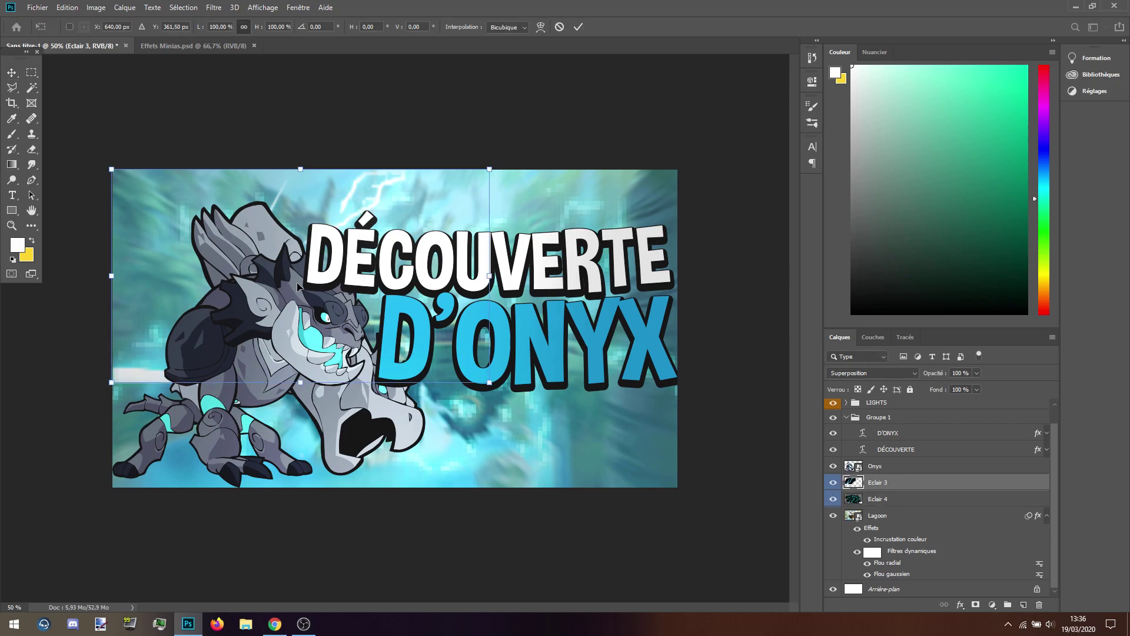
drag(383, 244, 506, 194)
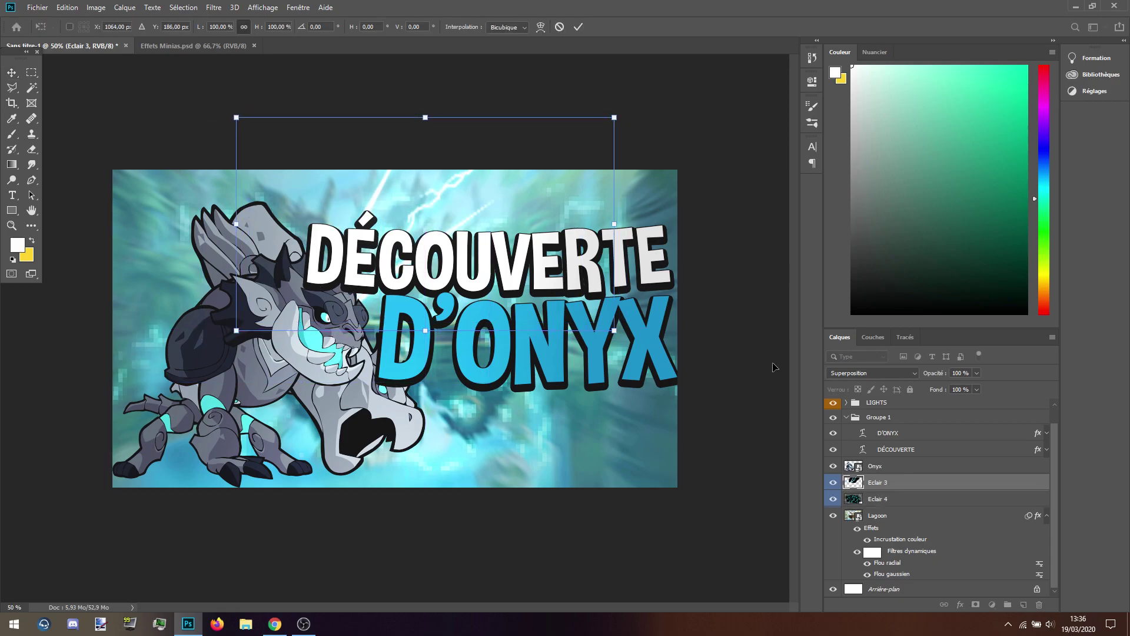
key(Return)
Step: Duplicate the Eclair 3 layer, then rotate and move the copy so its lightning reaches the canvas's left edge behind Onyx
right_click(913, 474)
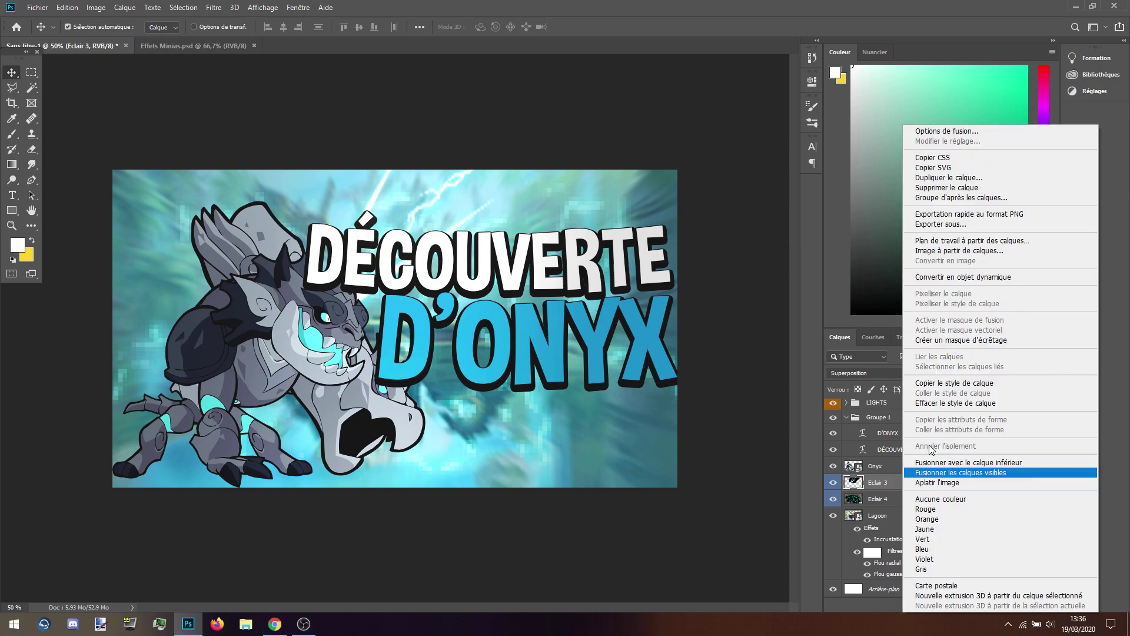
click(938, 176)
key(Return)
key(ctrl+t)
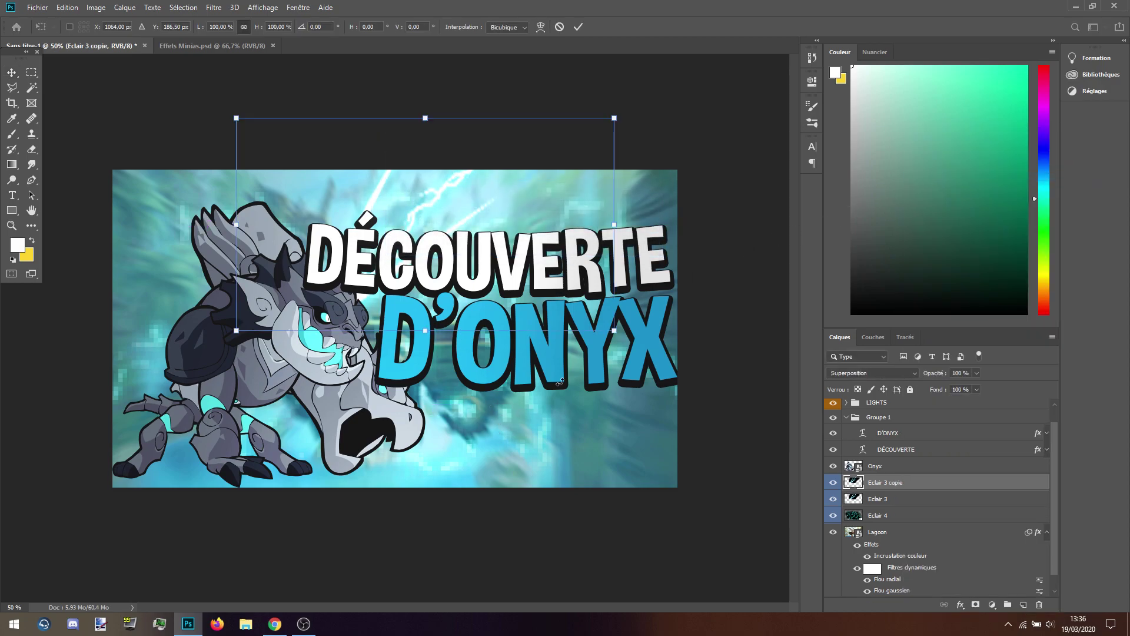
drag(650, 342, 407, 244)
drag(53, 285, 46, 291)
key(Return)
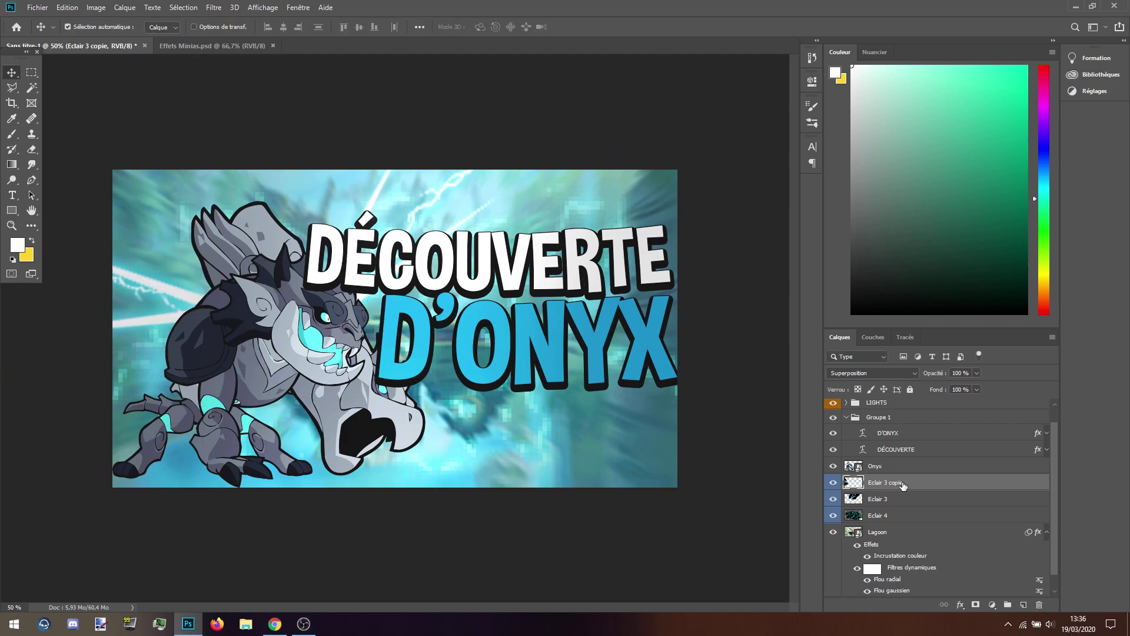
Step: Duplicate the Eclair 3 copie layer, rotate the copy about -76° and place its lightning behind Onyx's legs at the canvas's lower edge
right_click(939, 482)
click(783, 185)
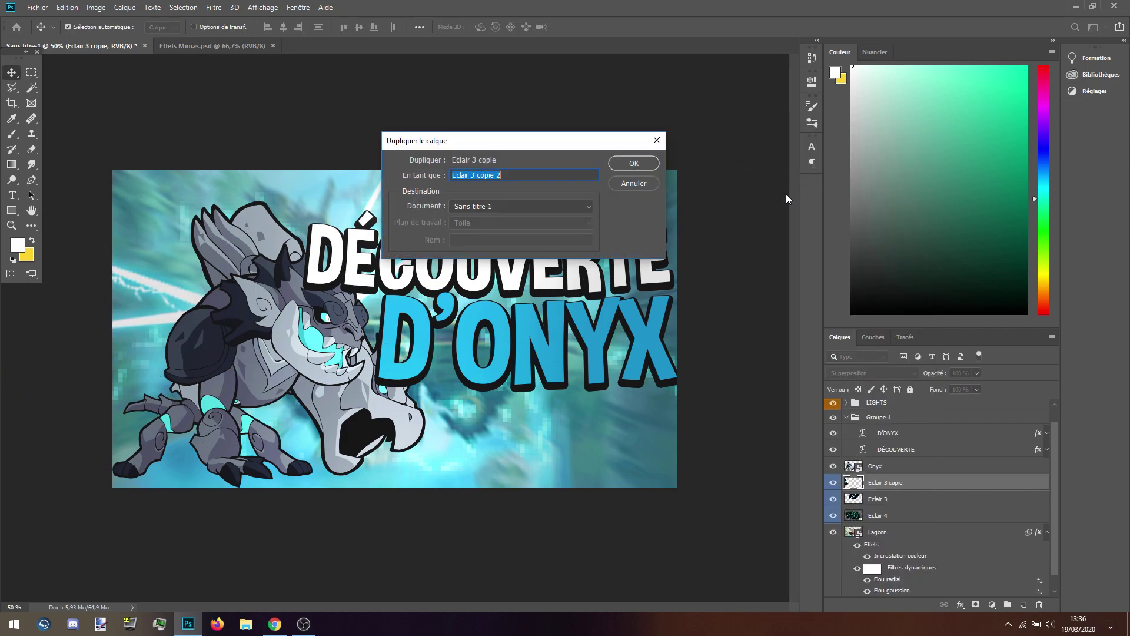
key(Return)
key(ctrl+t)
drag(278, 484, 382, 236)
drag(235, 471, 271, 523)
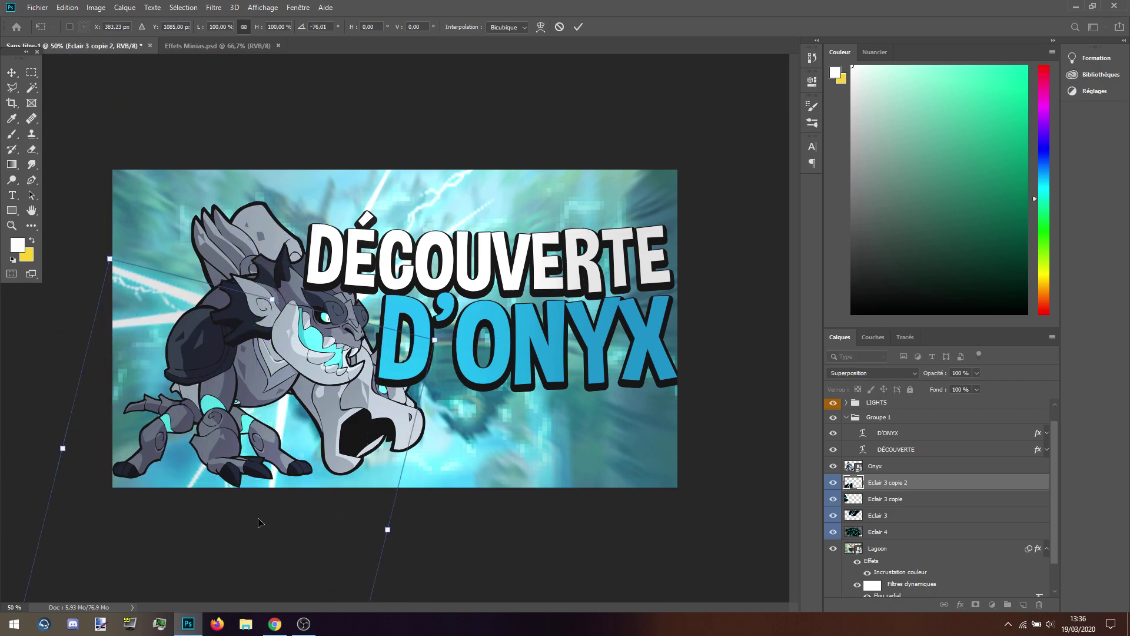
key(Return)
Step: Duplicate the Eclair 3 copie 2 layer, then rotate the copy and move it right along the canvas's lower edge
right_click(912, 481)
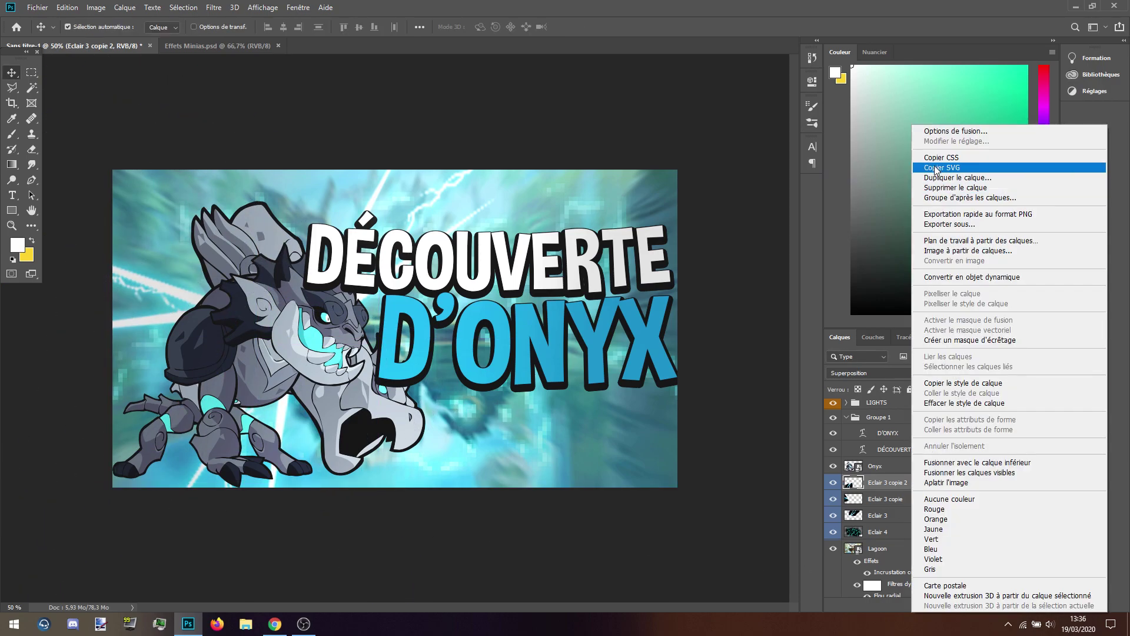
click(929, 176)
key(Return)
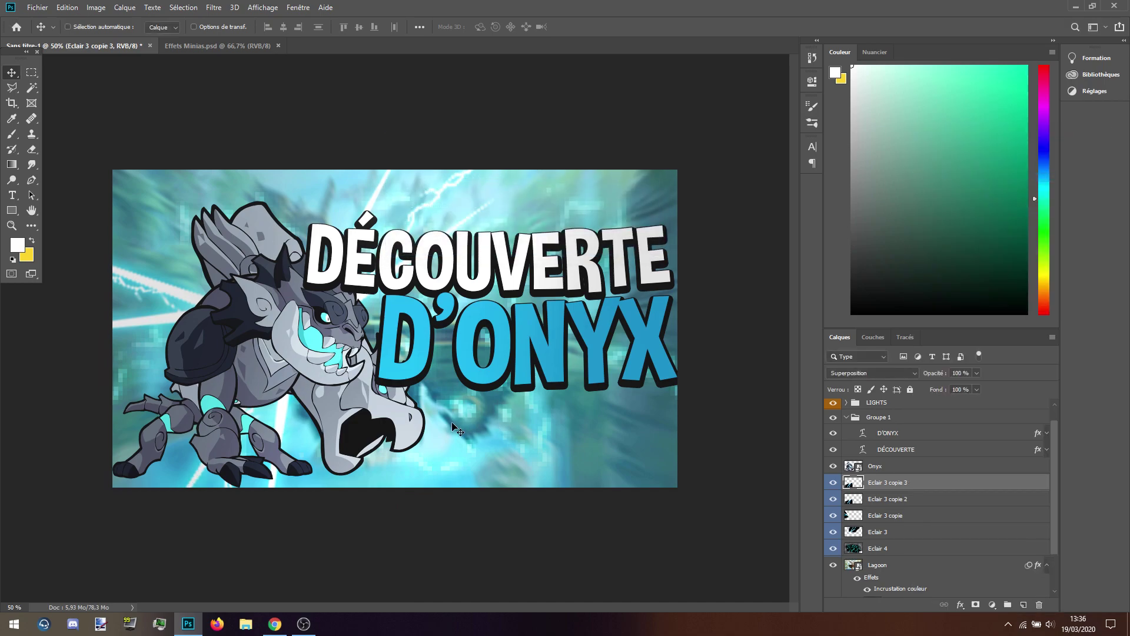
key(ctrl+t)
drag(316, 246, 88, 382)
drag(390, 509, 527, 511)
key(Return)
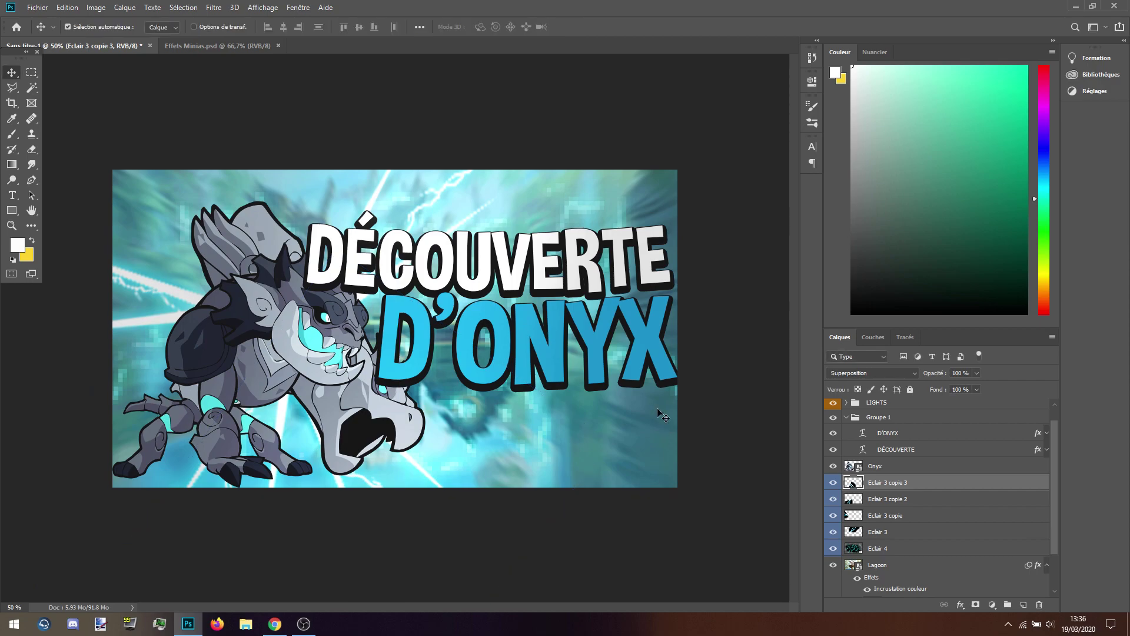
Step: Rotate the Eclair 3 copie 3 layer about -21° and move its lightning right of Onyx's jaw, below the title
key(ctrl+t)
drag(509, 281, 420, 246)
drag(405, 433, 474, 405)
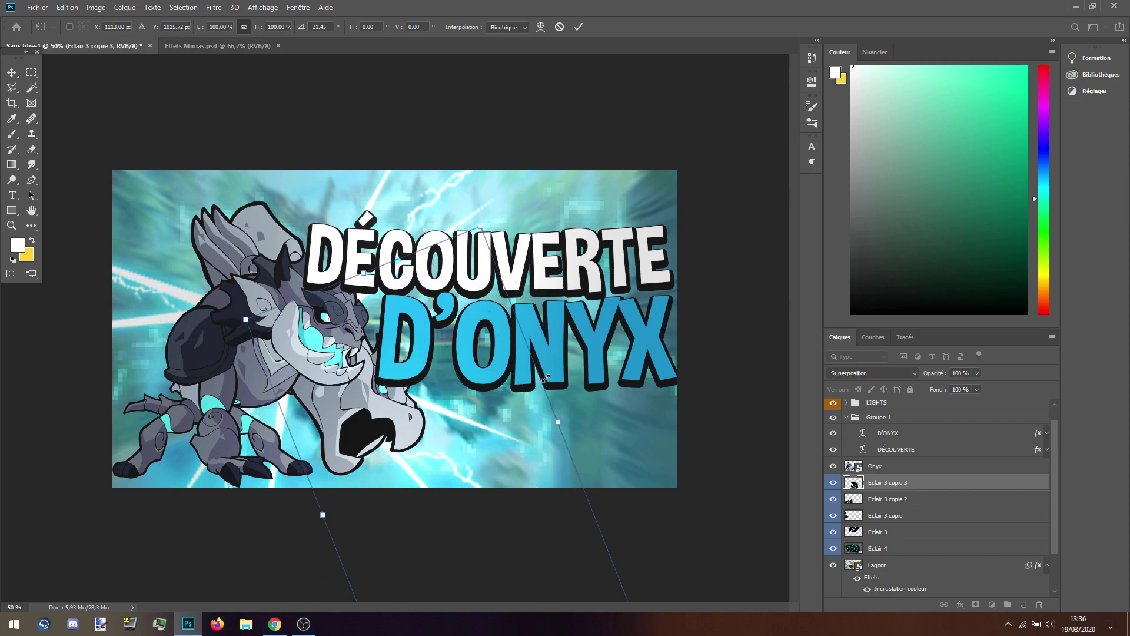
key(Return)
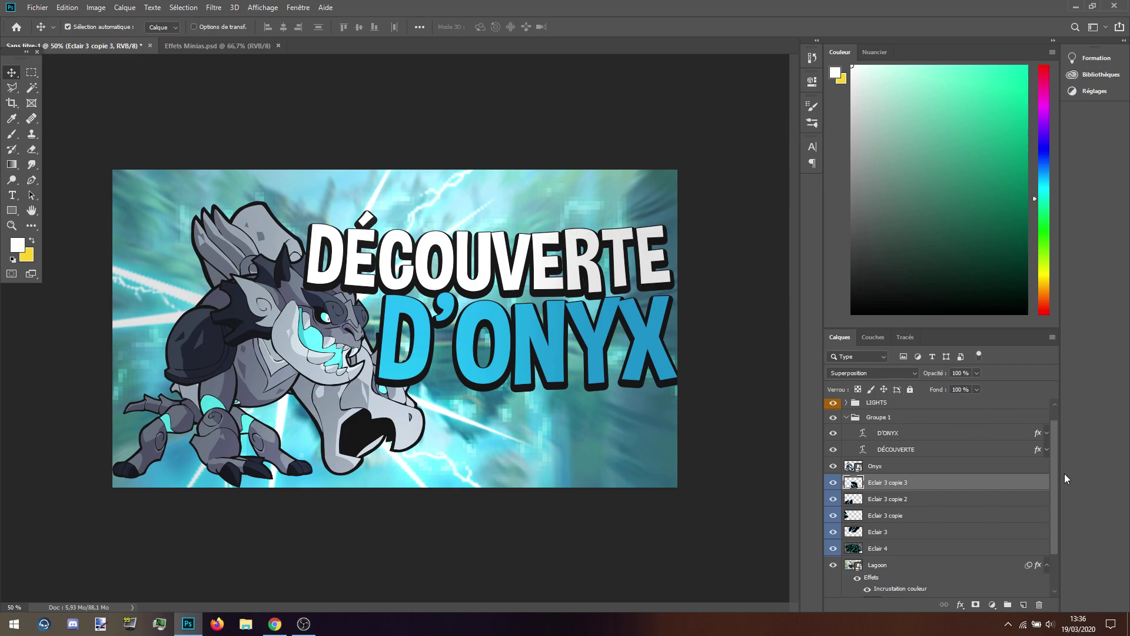
Step: Embed the contour image as a new layer above the cc group, framing the whole canvas
drag(1062, 474, 1064, 468)
scroll(1059, 465, up, 1)
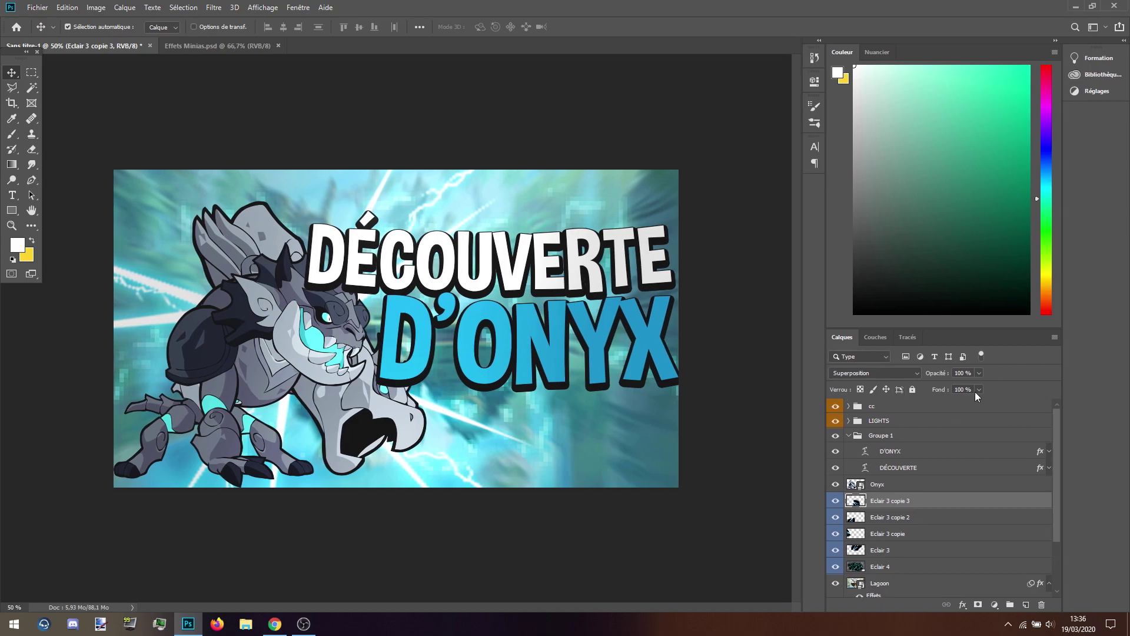
click(899, 405)
click(37, 7)
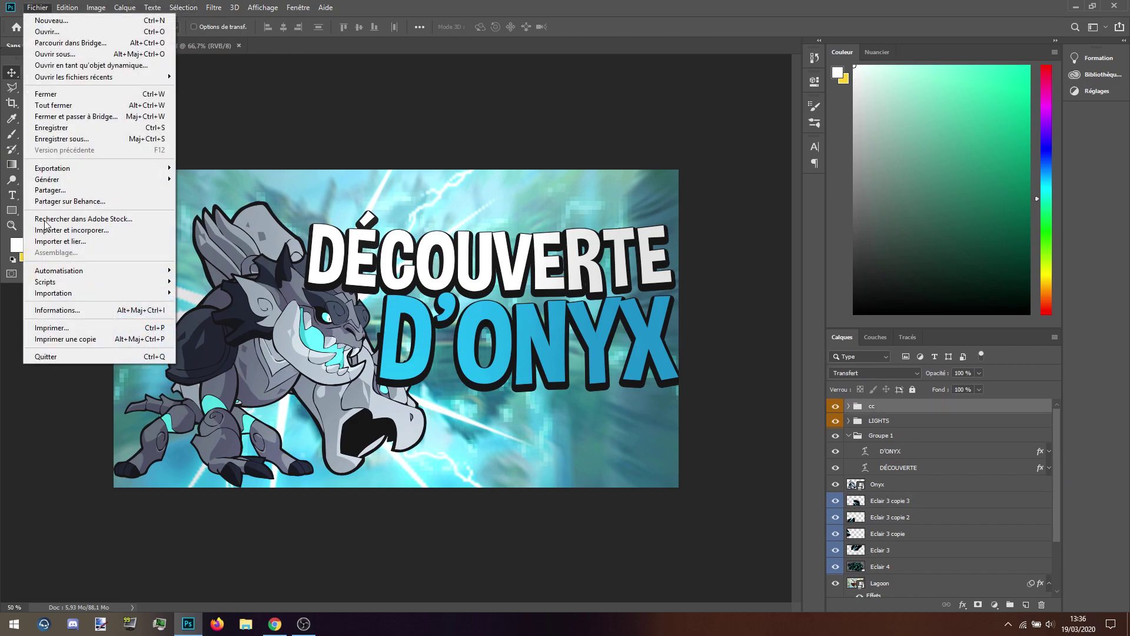
click(111, 231)
double_click(131, 95)
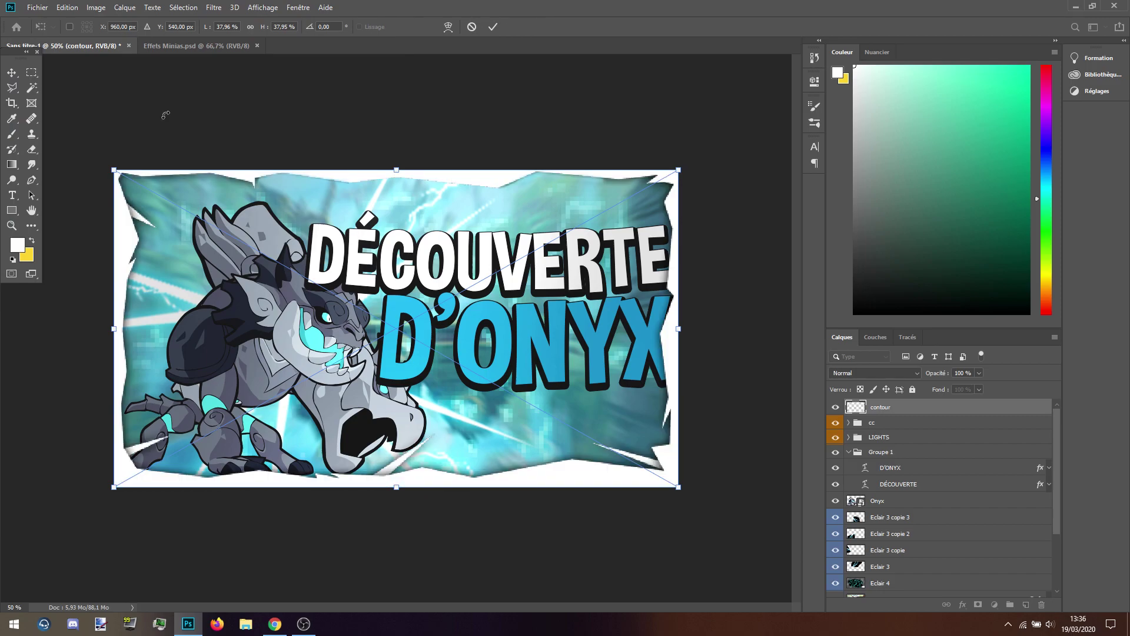
key(Return)
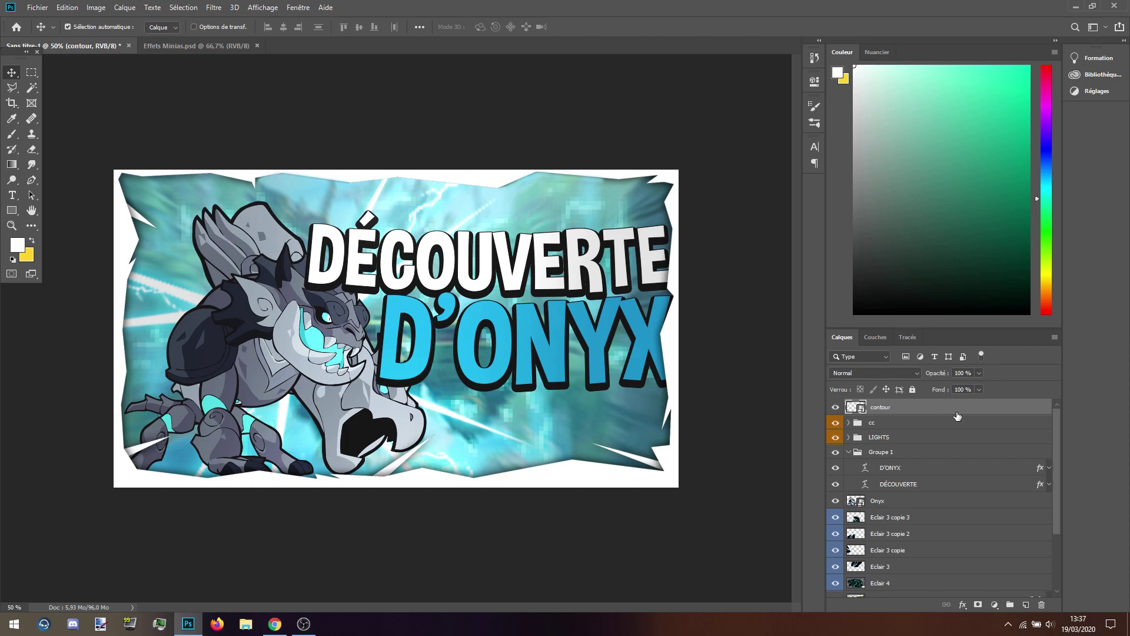
Step: Examine the framed thumbnail at reduced size to judge its overall look and title legibility
key(ctrl+minus)
key(ctrl+minus)
key(ctrl+minus)
key(ctrl+minus)
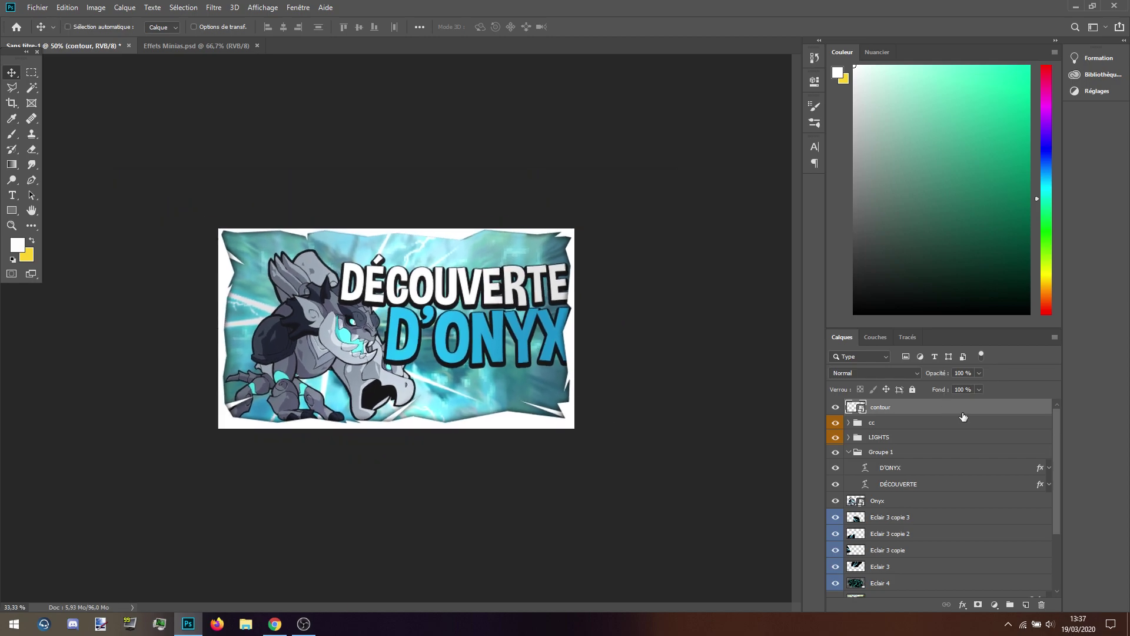
key(ctrl+plus)
key(ctrl+plus)
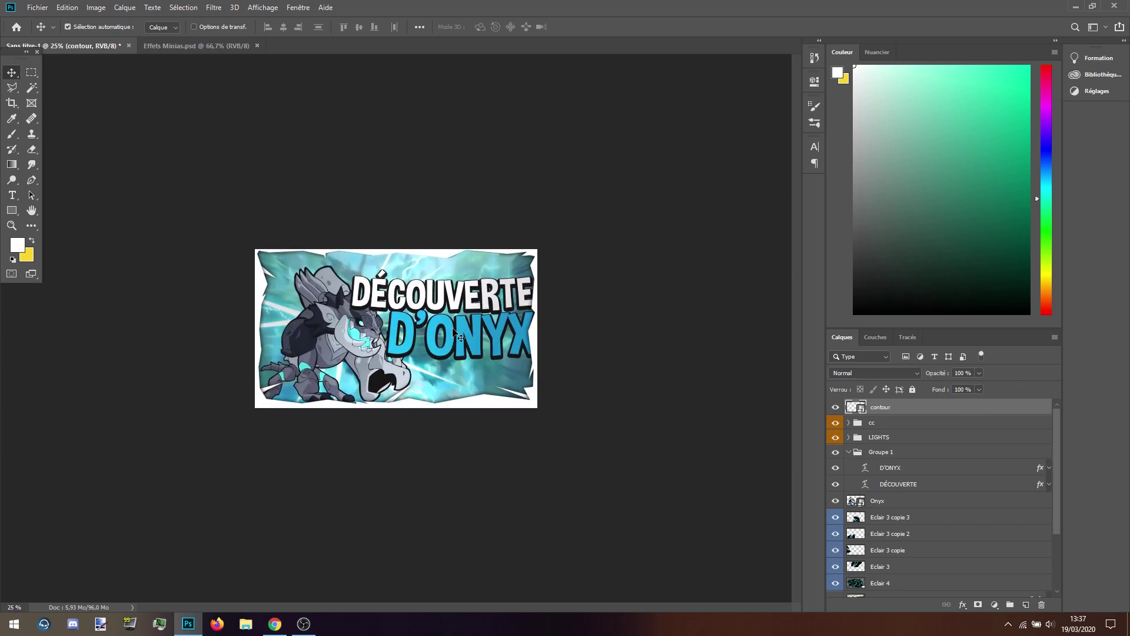